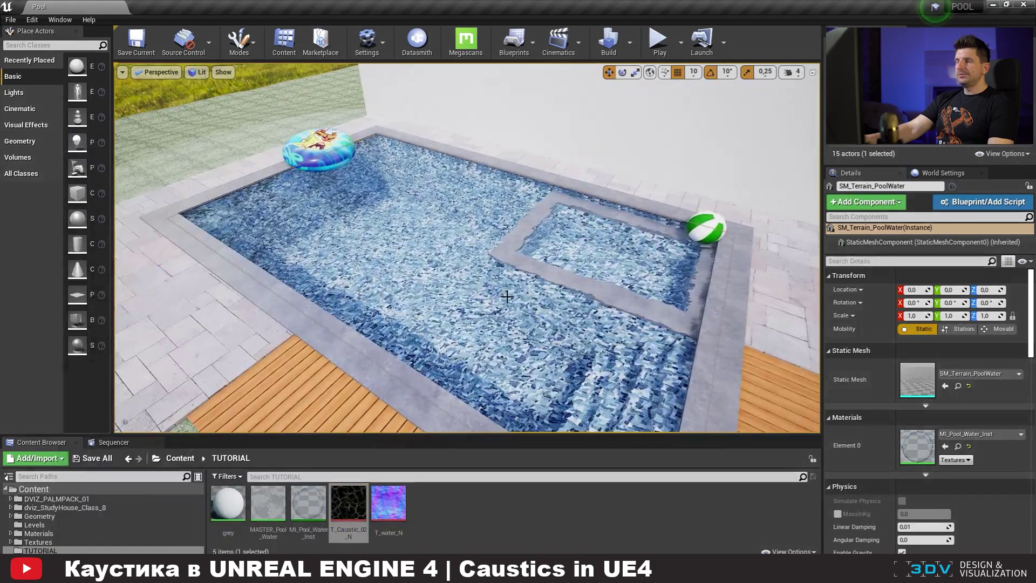
Create a new material named MASTER_Caustic in the TUTORIAL folder.
right_click_drag(477, 290, 462, 289)
right_click_drag(460, 327, 437, 369)
right_click_drag(467, 270, 435, 268)
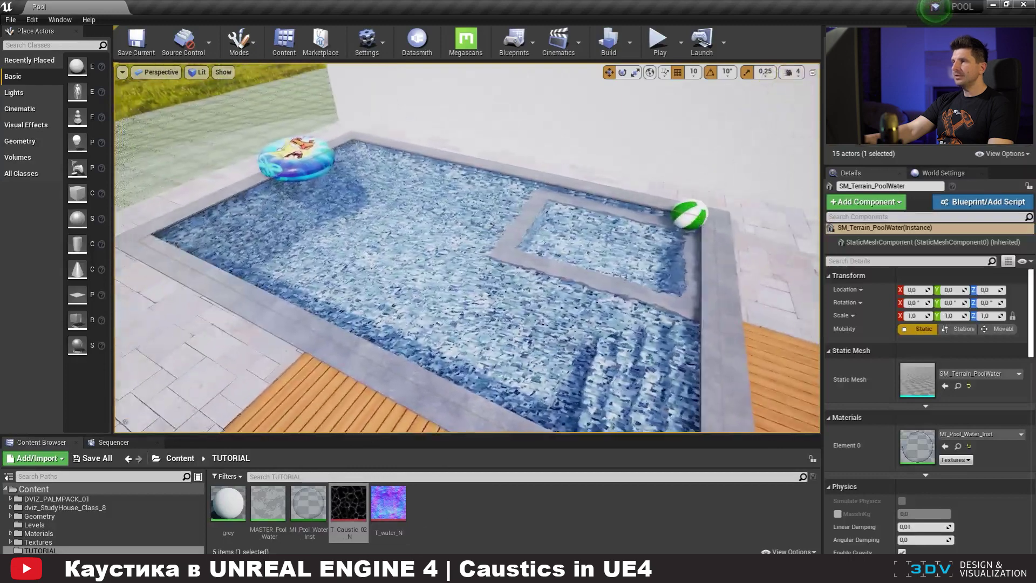
left_click(452, 510)
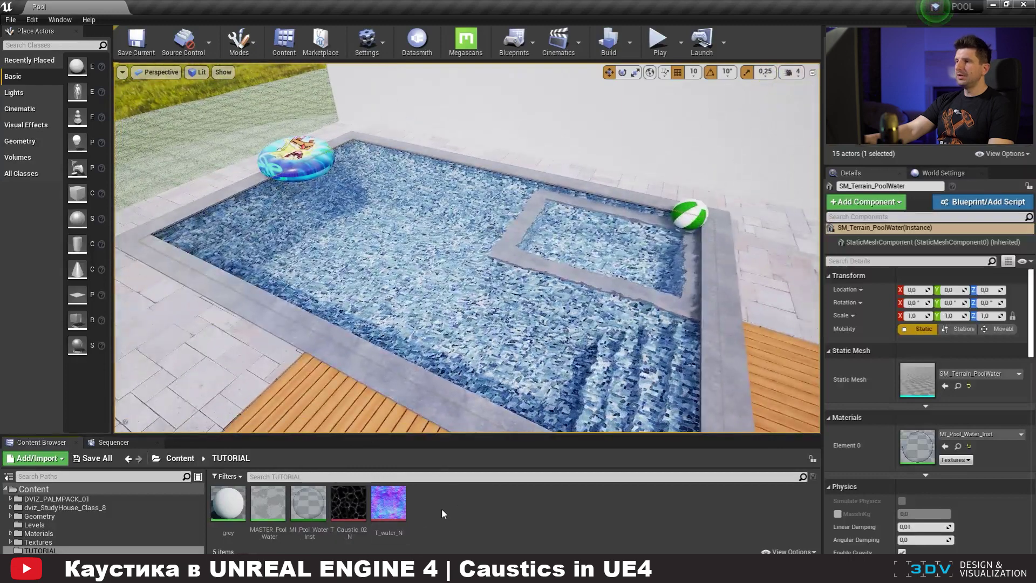
right_click(456, 506)
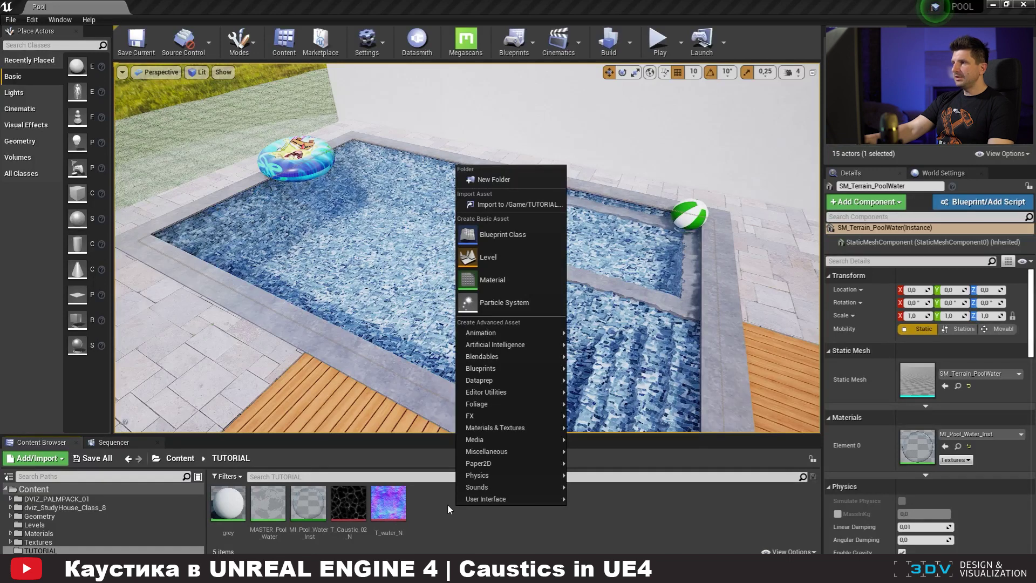
left_click(493, 287)
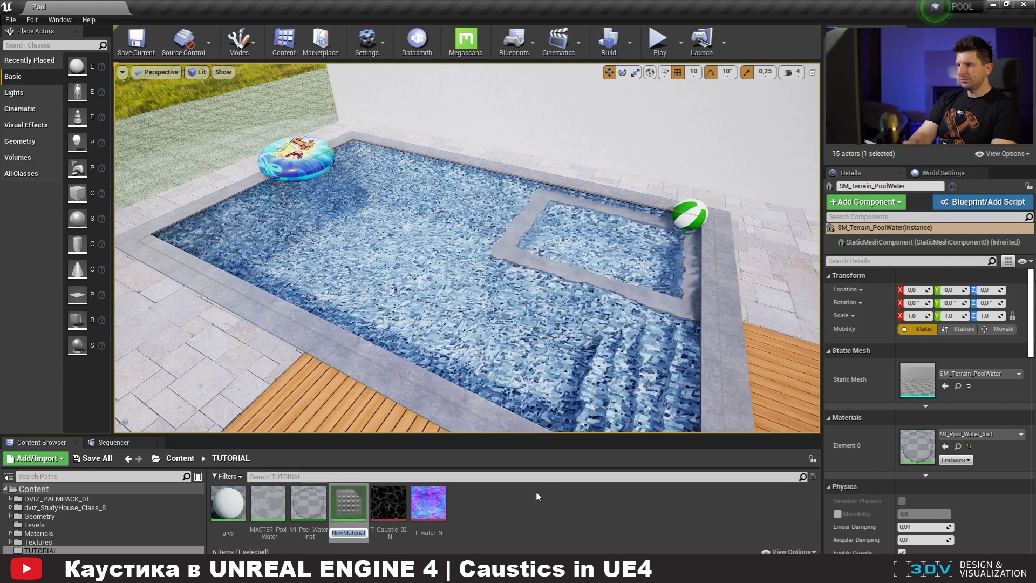
type("MASTER")
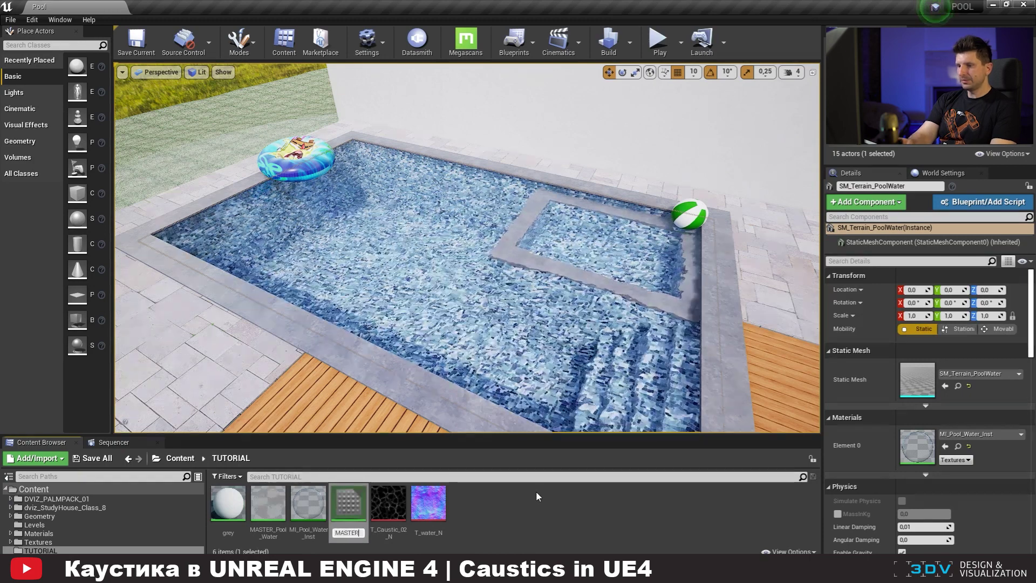
type("_Caustic")
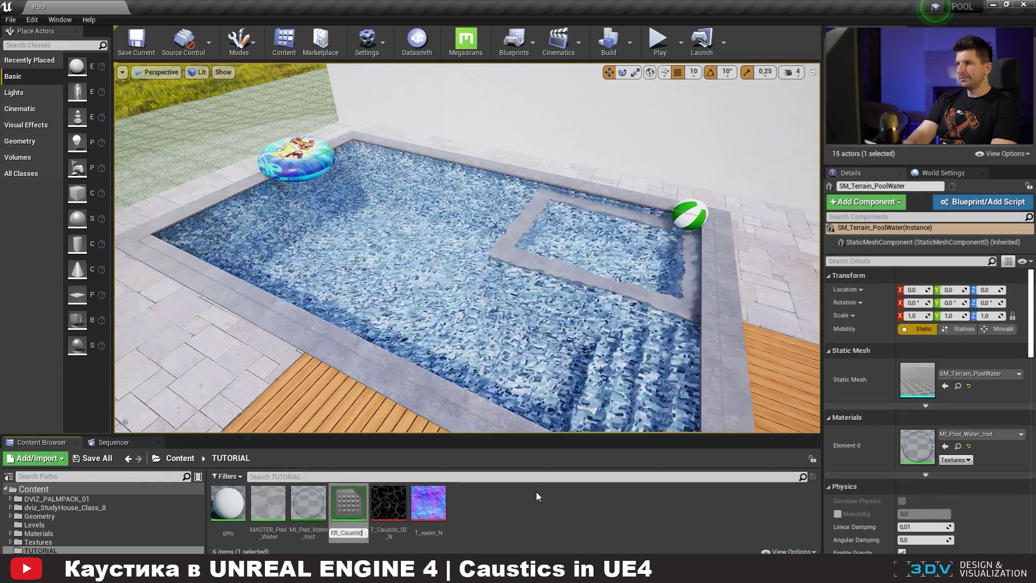
key("Return")
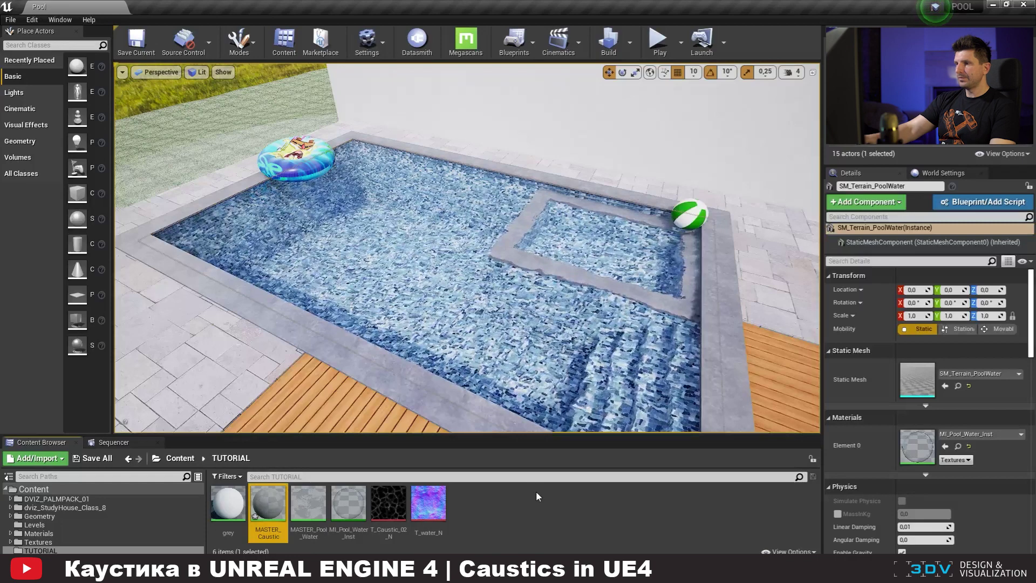
Open the MASTER_Caustic material and dock its editor as a tab beside the Pool level.
double_click(268, 503)
right_click_drag(296, 287, 428, 301)
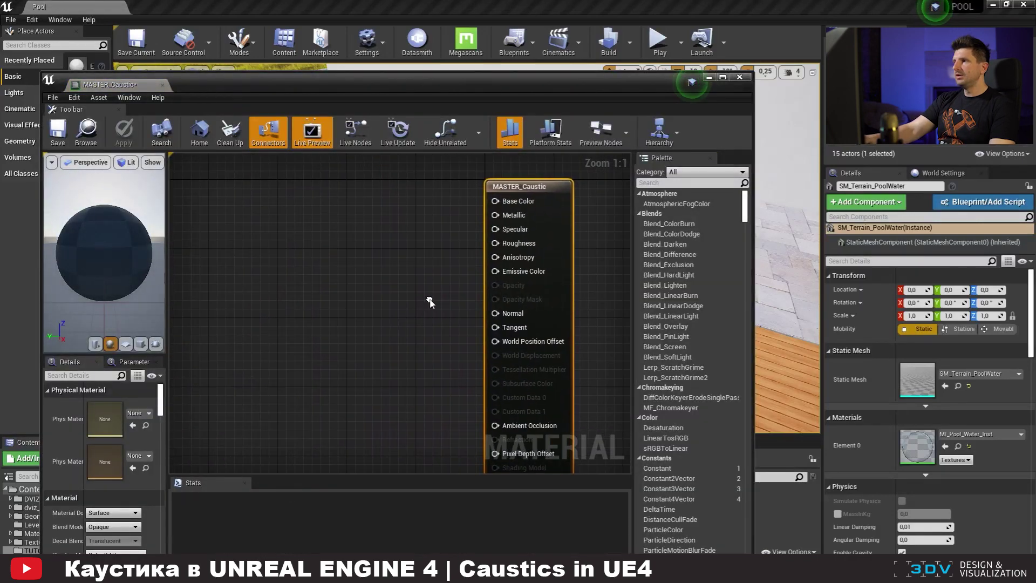
scroll(428, 300, "down", 3)
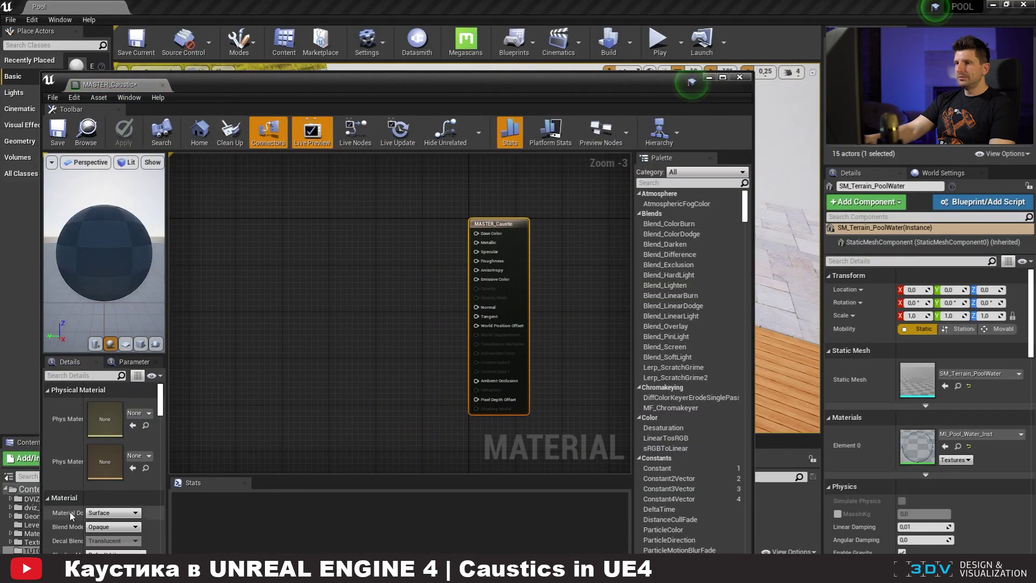
left_click_drag(142, 89, 177, 12)
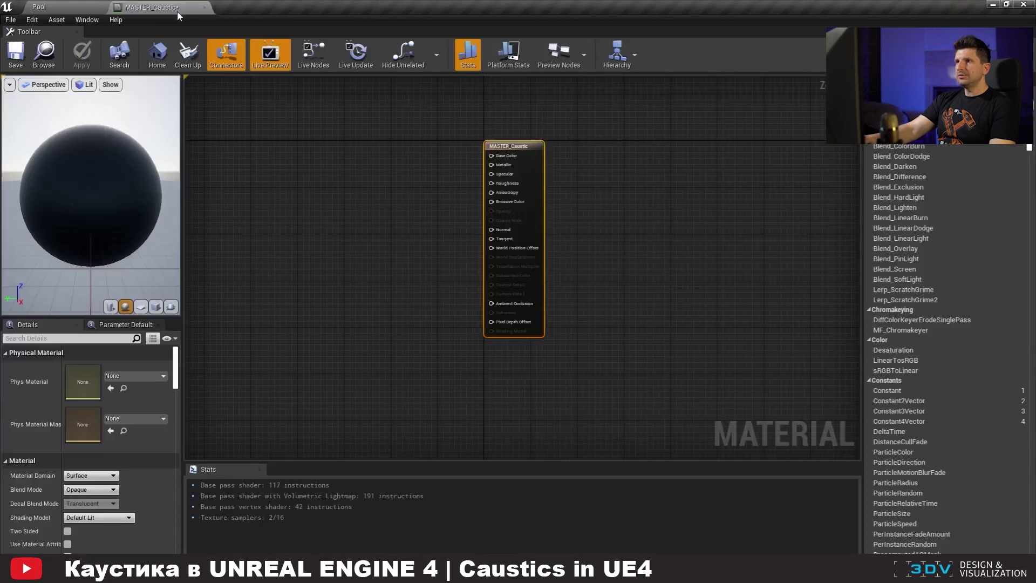
Set the Material Domain of MASTER_Caustic to Light Function.
scroll(135, 461, "down", 2)
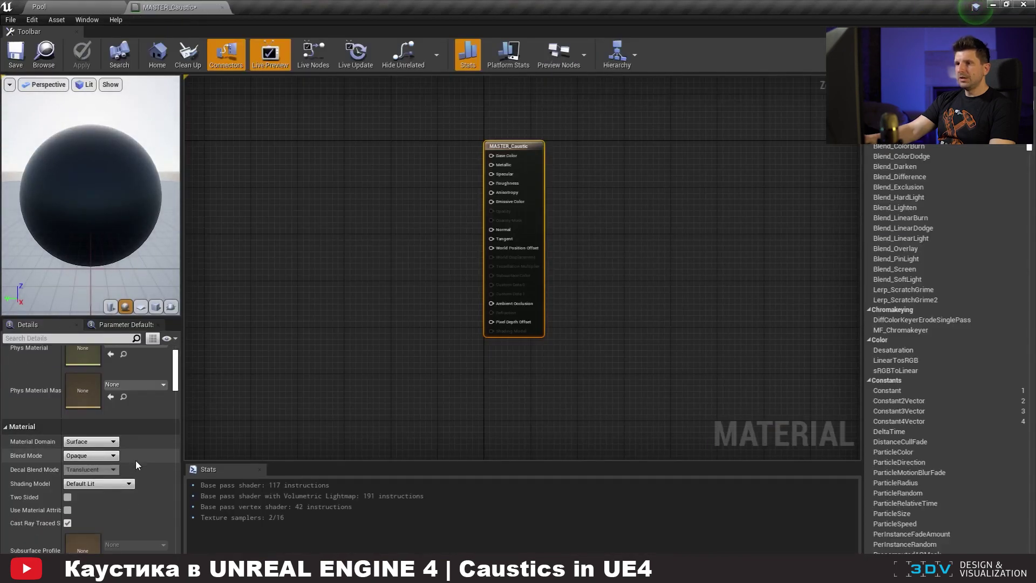
left_click(91, 441)
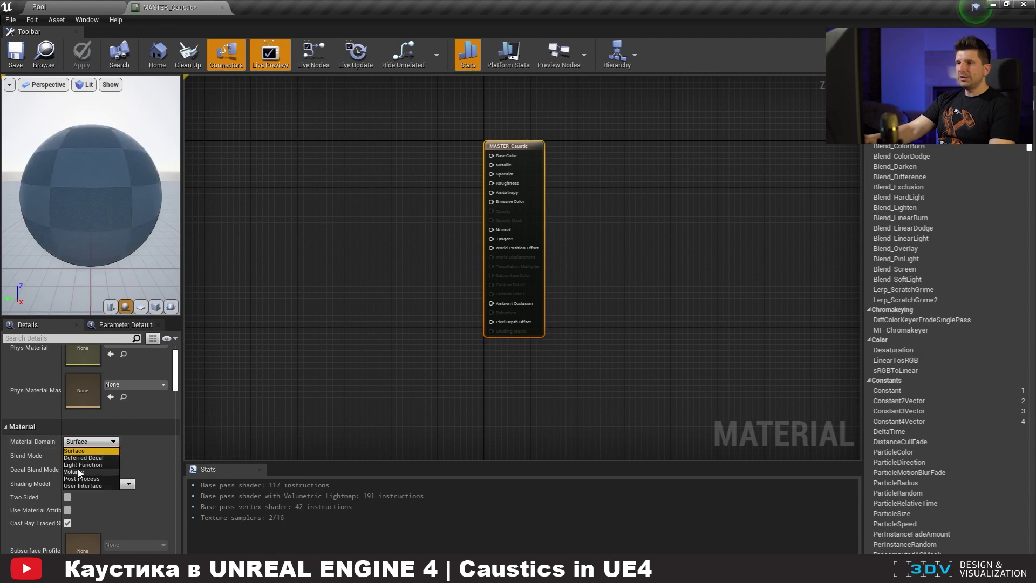
left_click(84, 465)
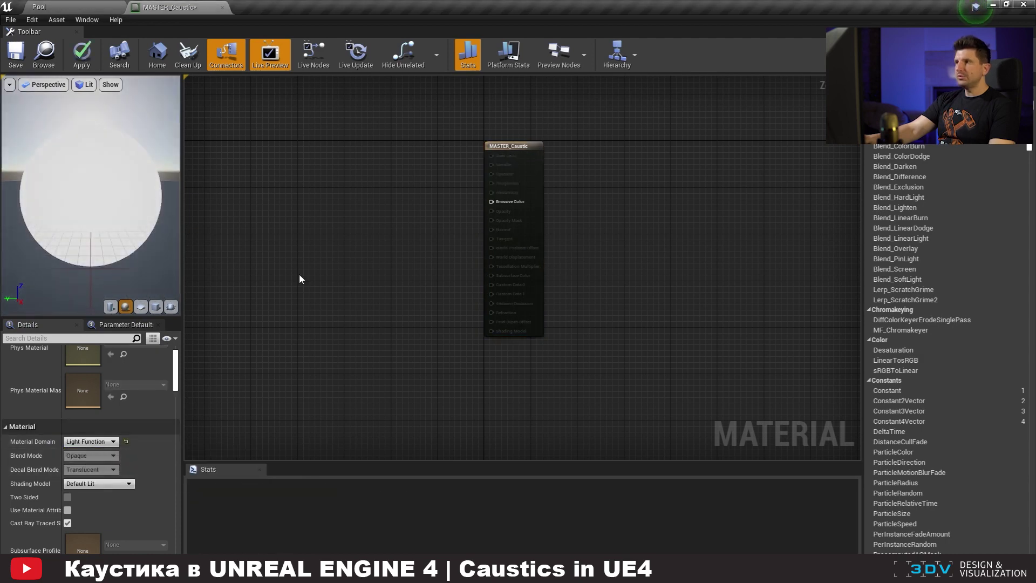
Bring the T_Caustic_02_N texture into the MASTER_Caustic graph as a texture sample and connect its RGB output to Emissive Color.
scroll(495, 205, "up", 2)
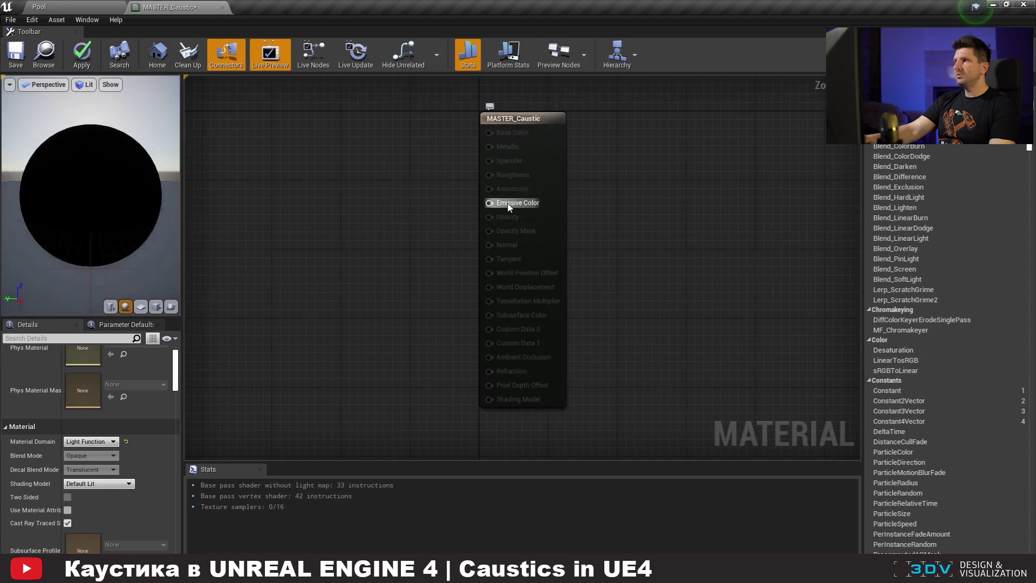
right_click_drag(397, 230, 604, 294)
scroll(630, 274, "down", 4)
scroll(605, 294, "up", 1)
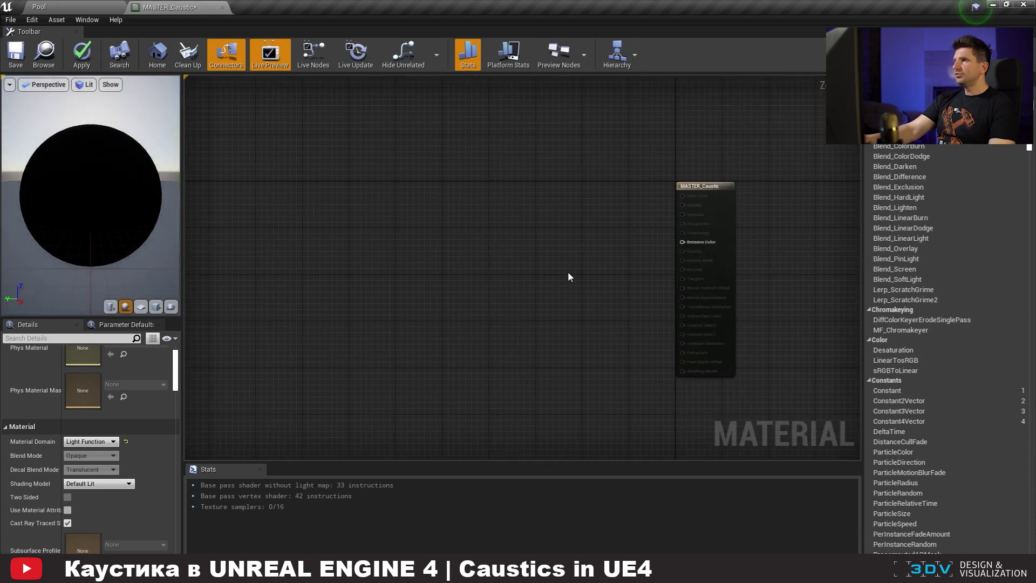
left_click(74, 8)
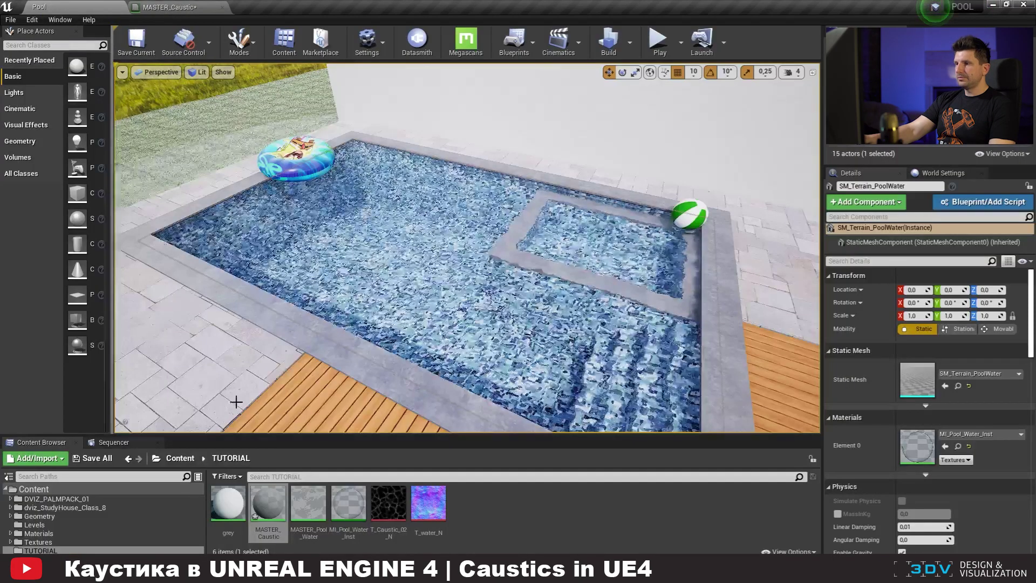
left_click(389, 502)
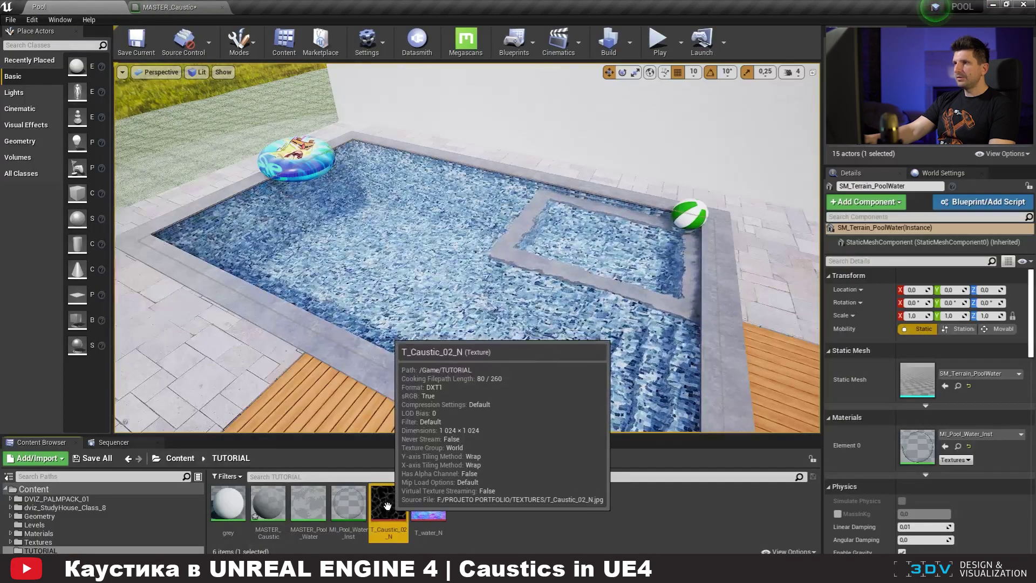
left_click_drag(203, 9, 480, 118)
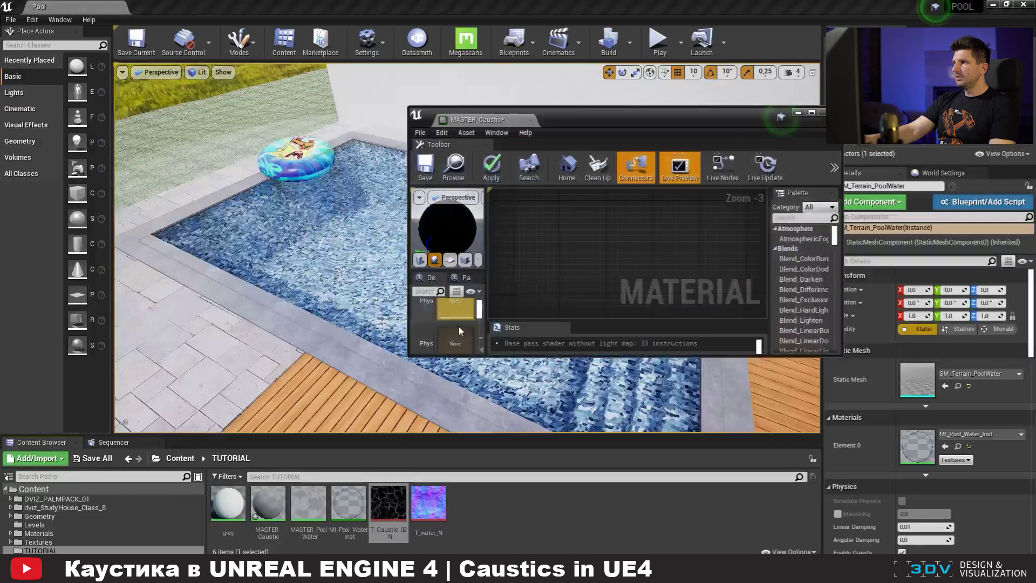
left_click_drag(394, 503, 568, 274)
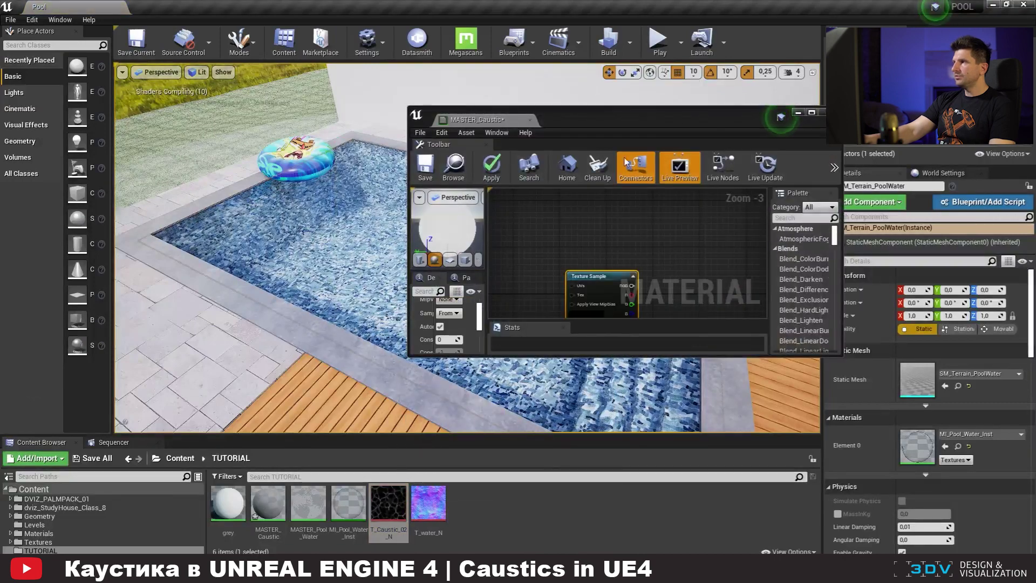
left_click_drag(472, 114, 178, 7)
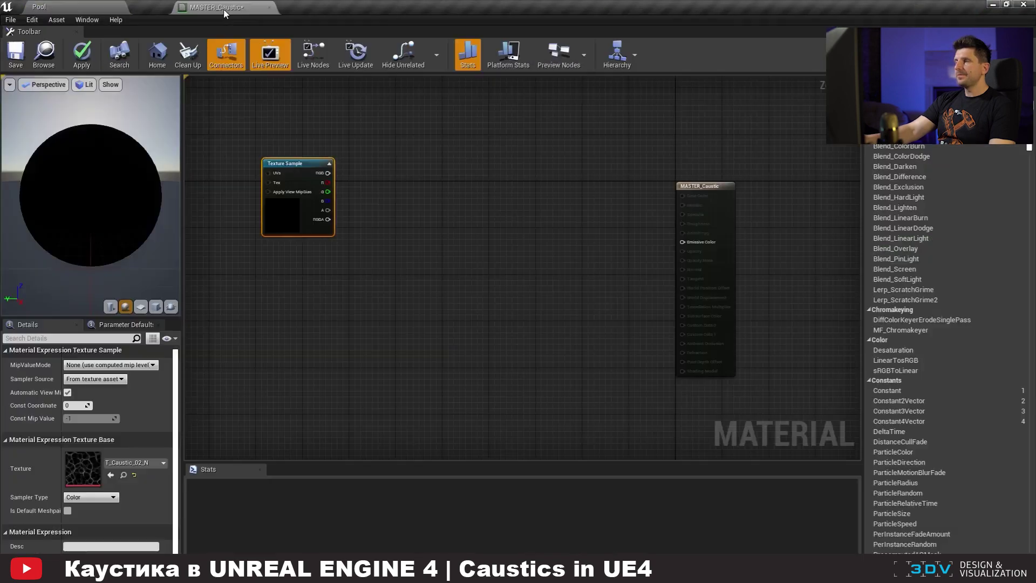
left_click_drag(316, 180, 683, 243)
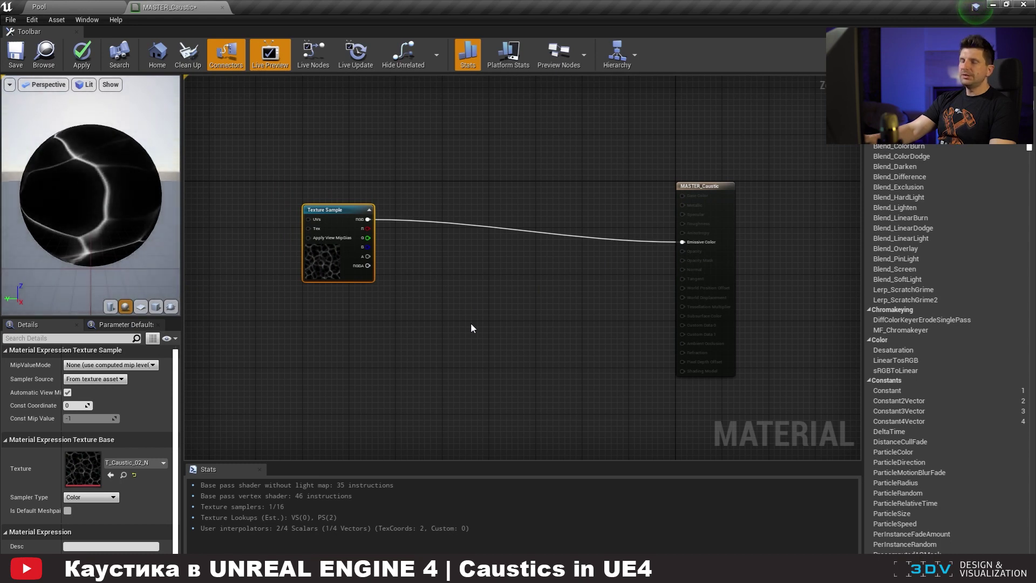
Duplicate the caustic Texture Sample node and place the copy below the original.
right_click_drag(430, 273, 444, 251)
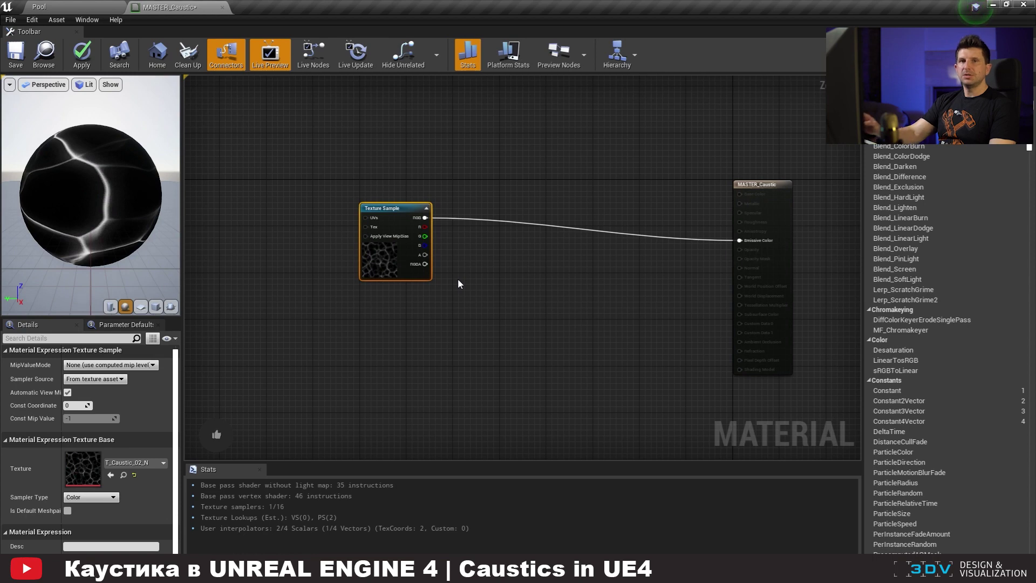
right_click_drag(455, 262, 481, 223)
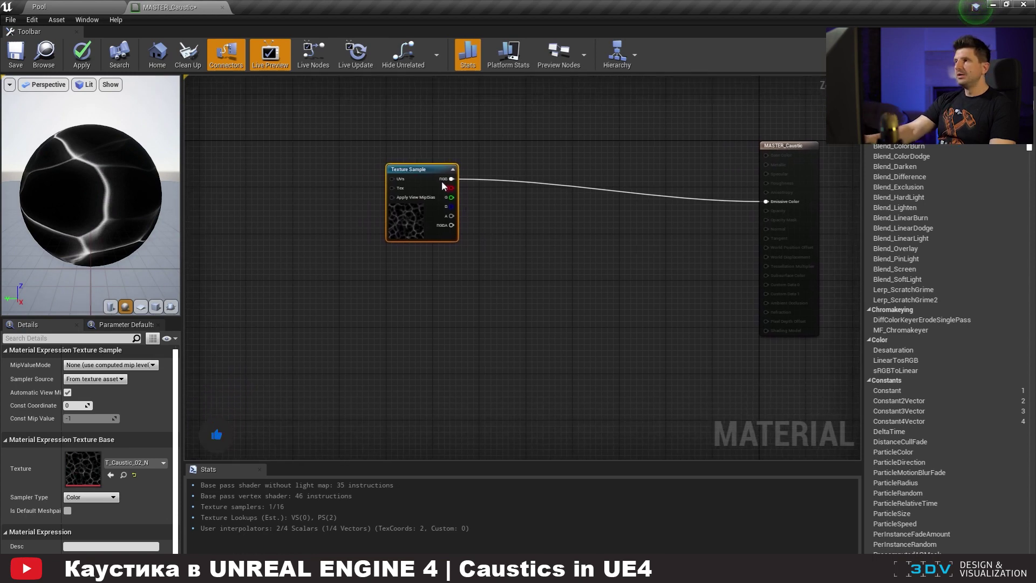
key("ctrl+c")
key("ctrl+v")
left_click_drag(448, 178, 390, 279)
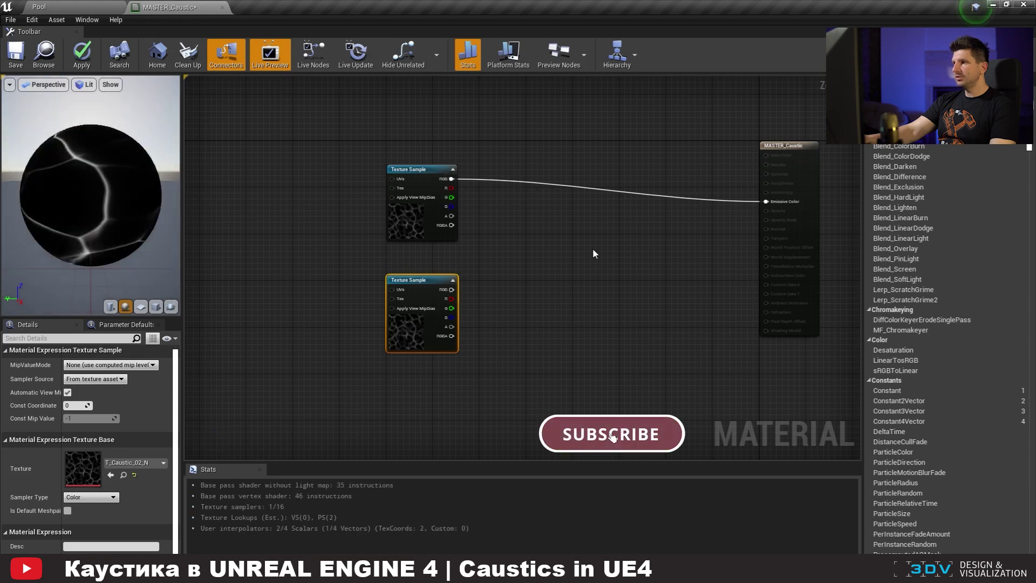
Blend the upper and lower texture samples through a Lerp node's A and B inputs and feed the result into Emissive Color.
left_click(565, 242)
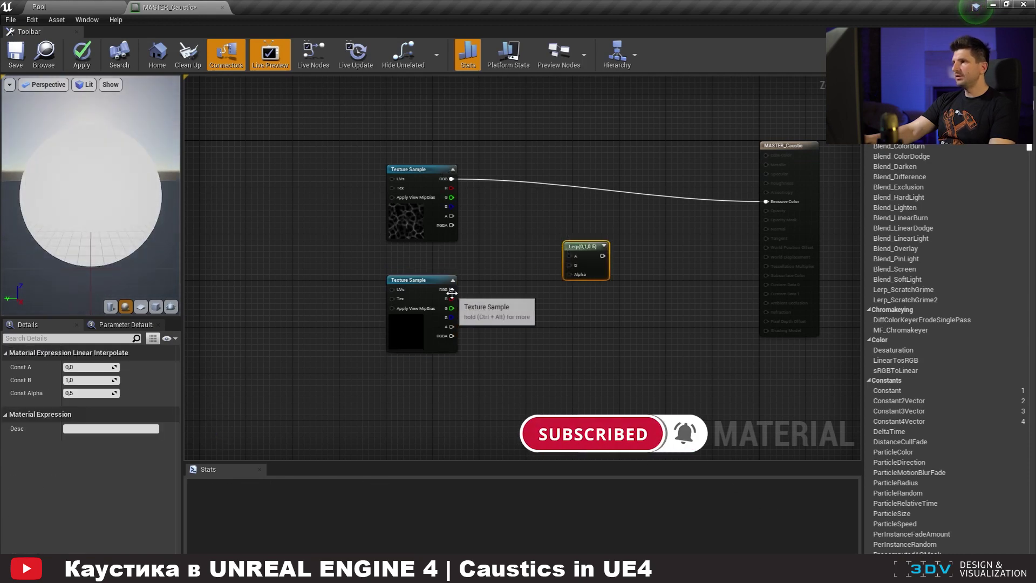
left_click_drag(452, 290, 568, 264)
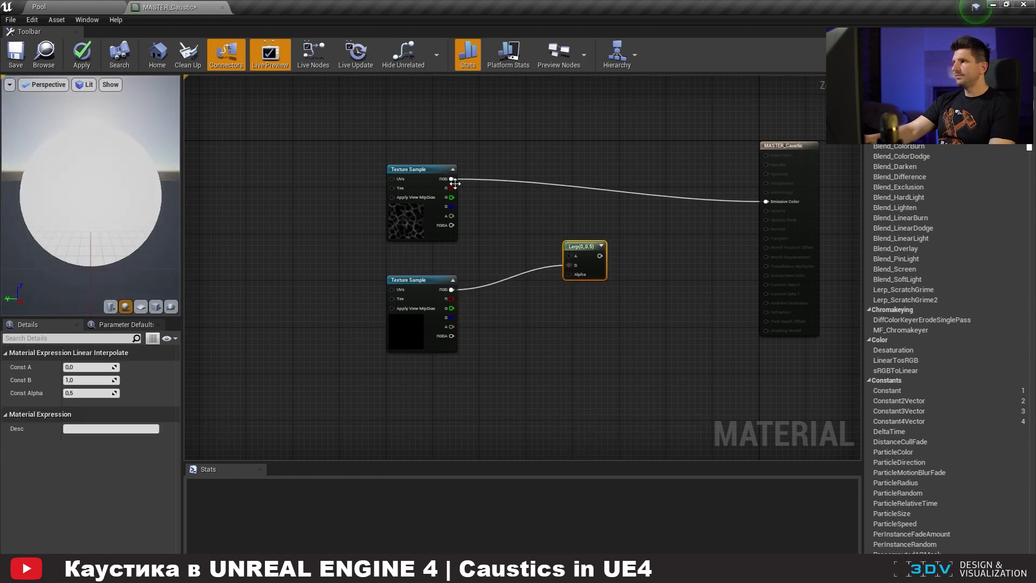
left_click_drag(452, 179, 767, 201)
Add a Panner node in the empty graph area ahead of the two texture samples.
right_click_drag(503, 178, 699, 176)
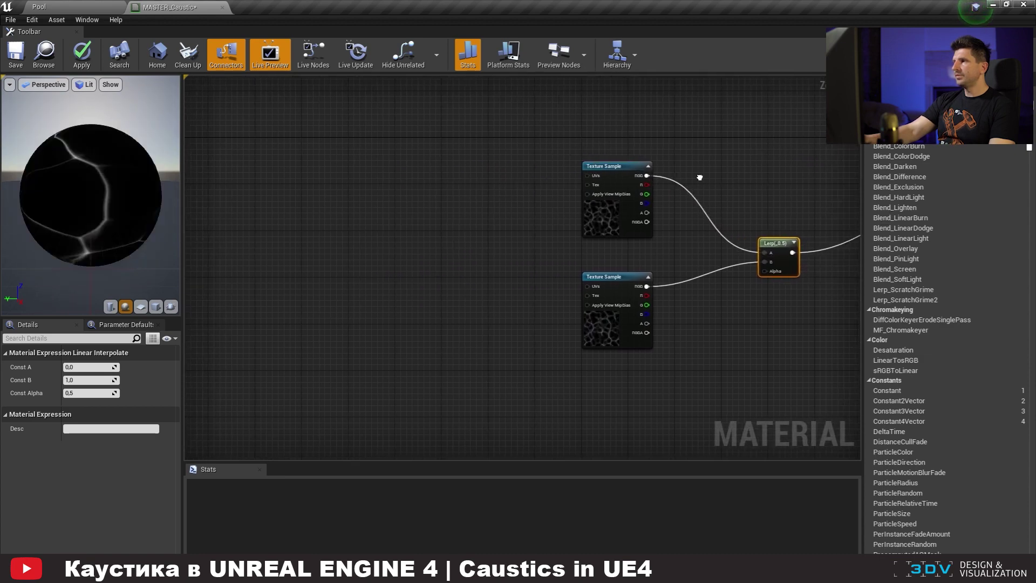
left_click(351, 235)
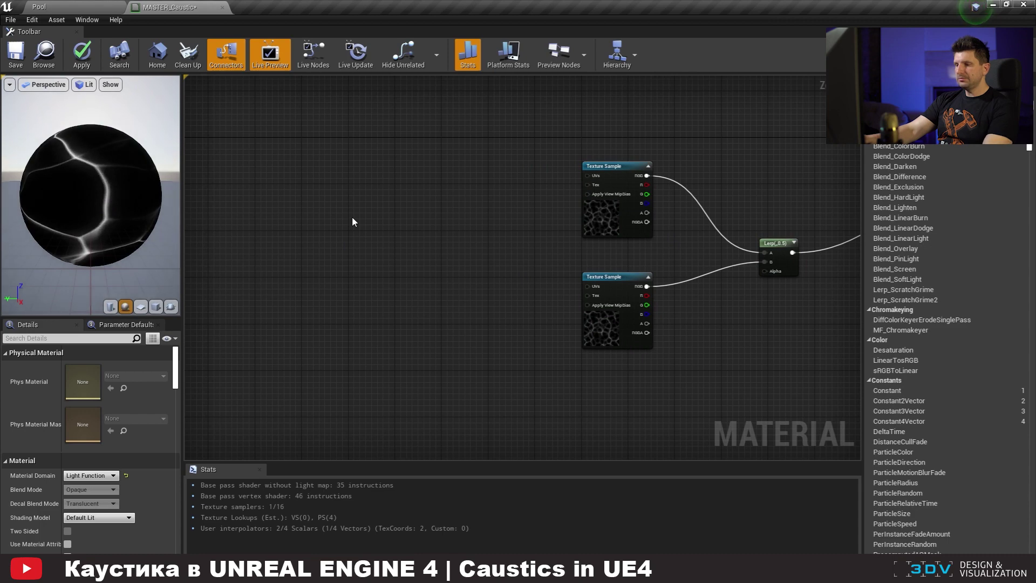
right_click(356, 216)
type("pann")
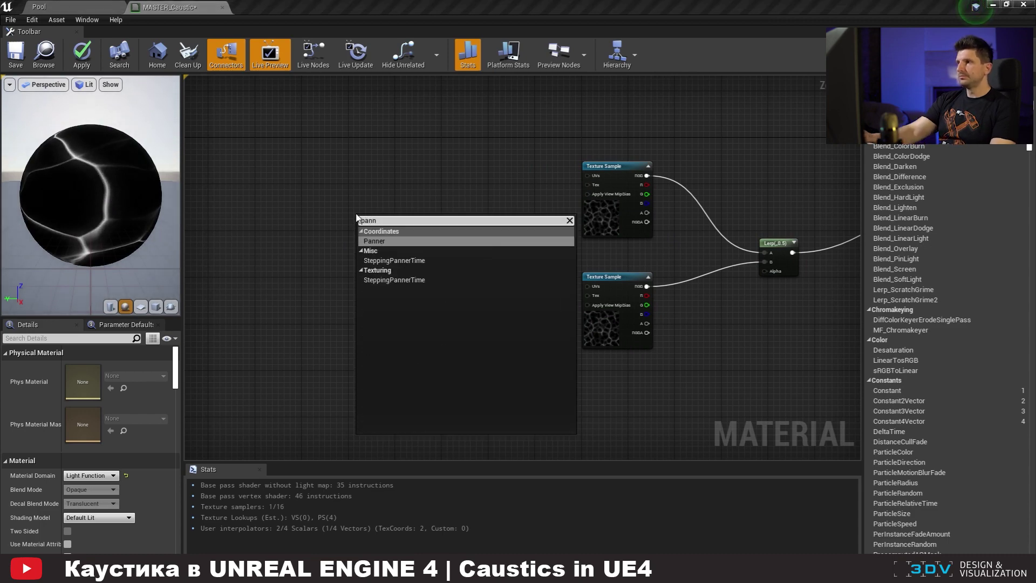
left_click(377, 241)
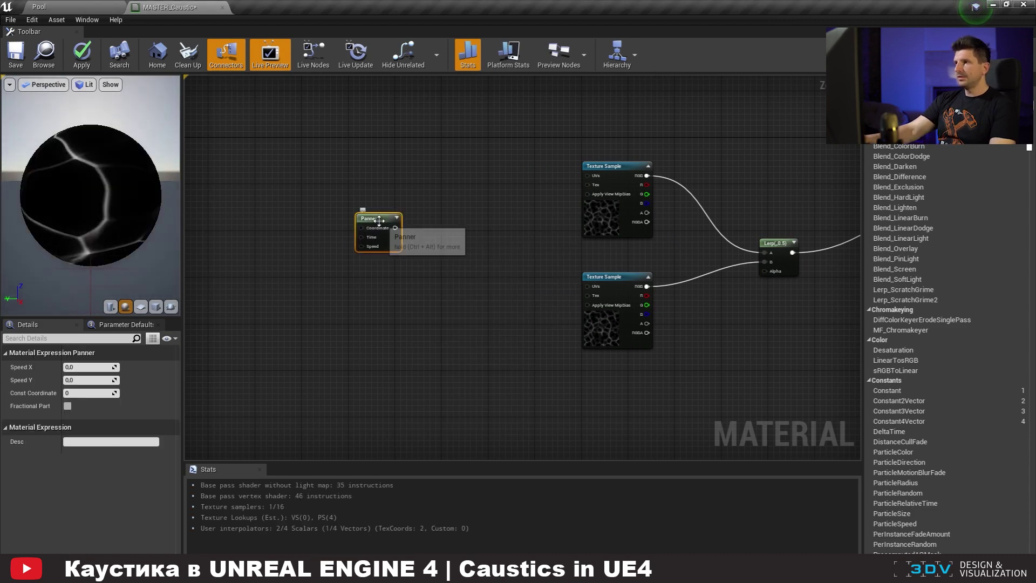
left_click(409, 294)
Duplicate the Panner, connect each Panner to the UVs of its own texture sample, and space the two Panners apart.
left_click(385, 220)
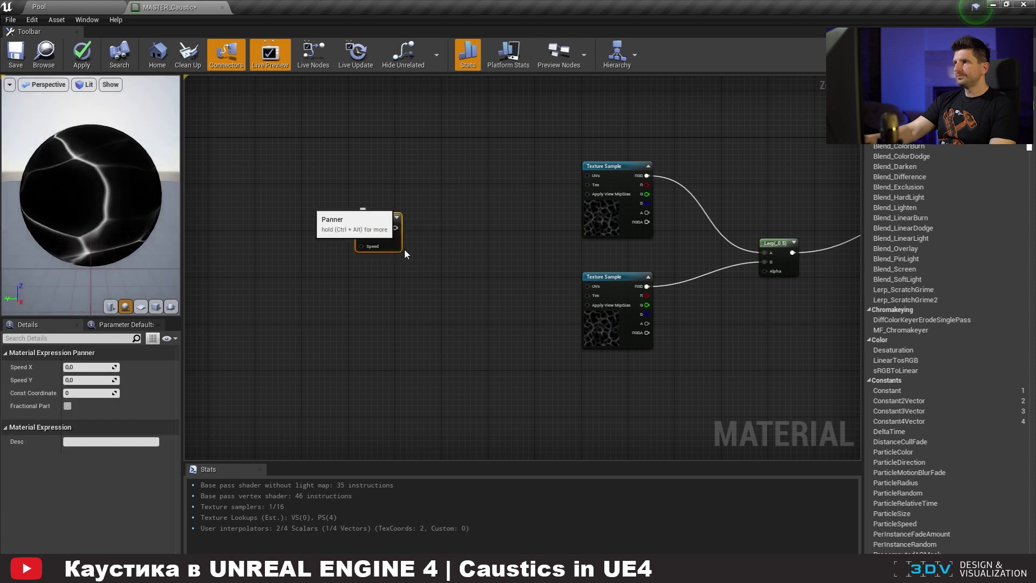
key("ctrl+c")
key("ctrl+v")
left_click_drag(428, 254, 588, 289)
left_click_drag(396, 228, 589, 176)
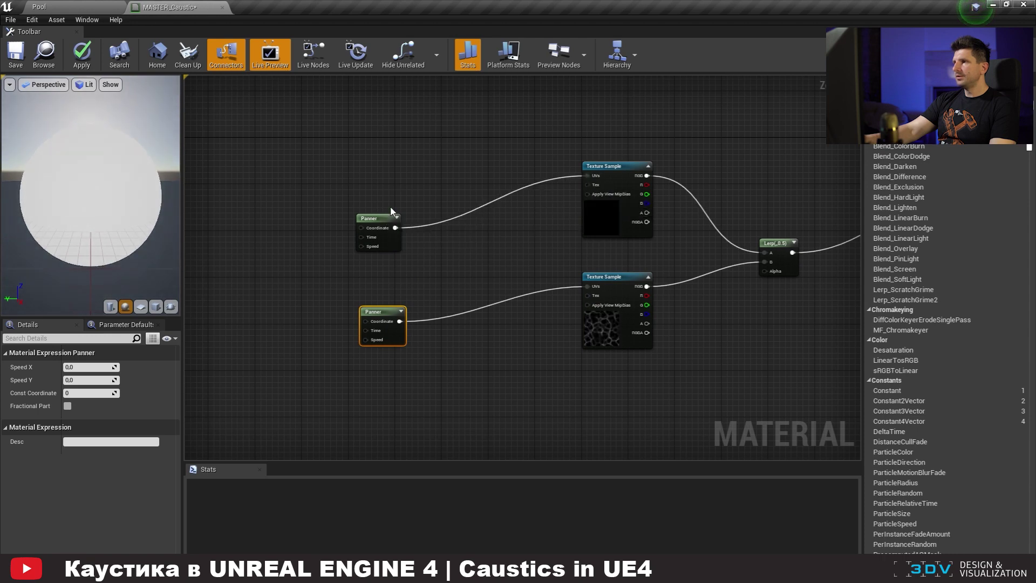
left_click_drag(390, 217, 402, 141)
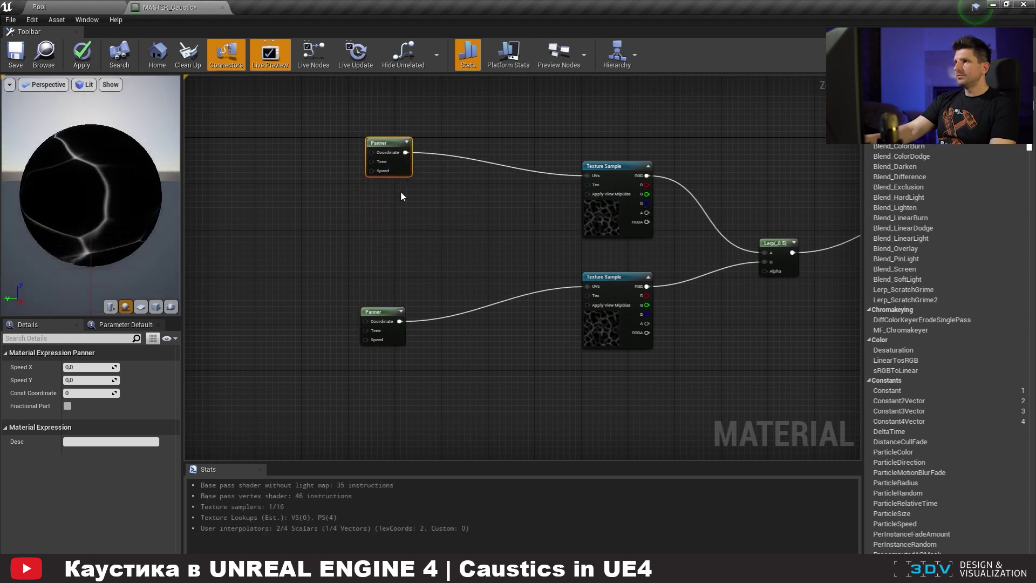
Add a scalar parameter named Wind1 and connect it to the Speed input of the upper Panner.
left_click(336, 206)
left_click(302, 215)
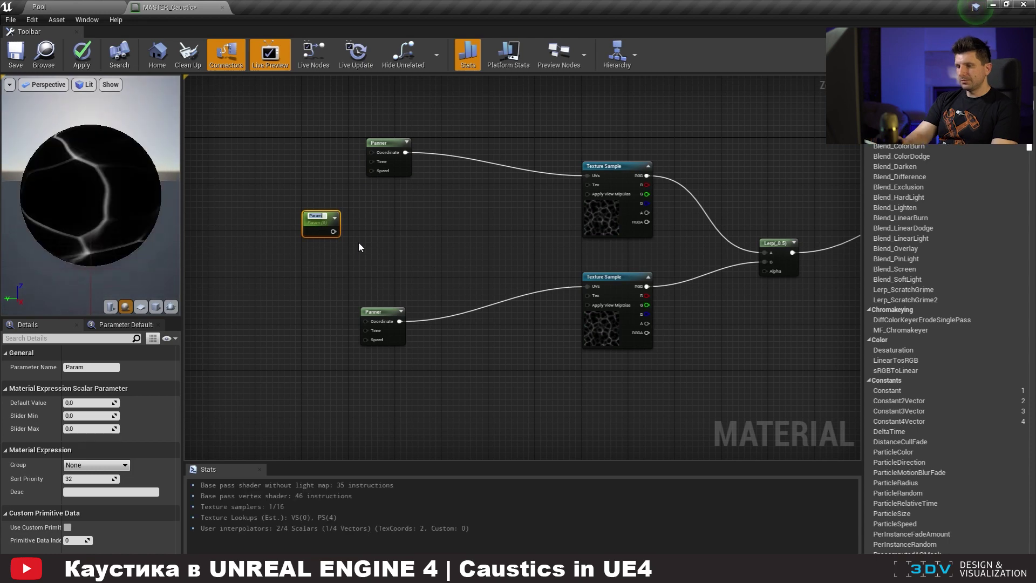
type("Wind")
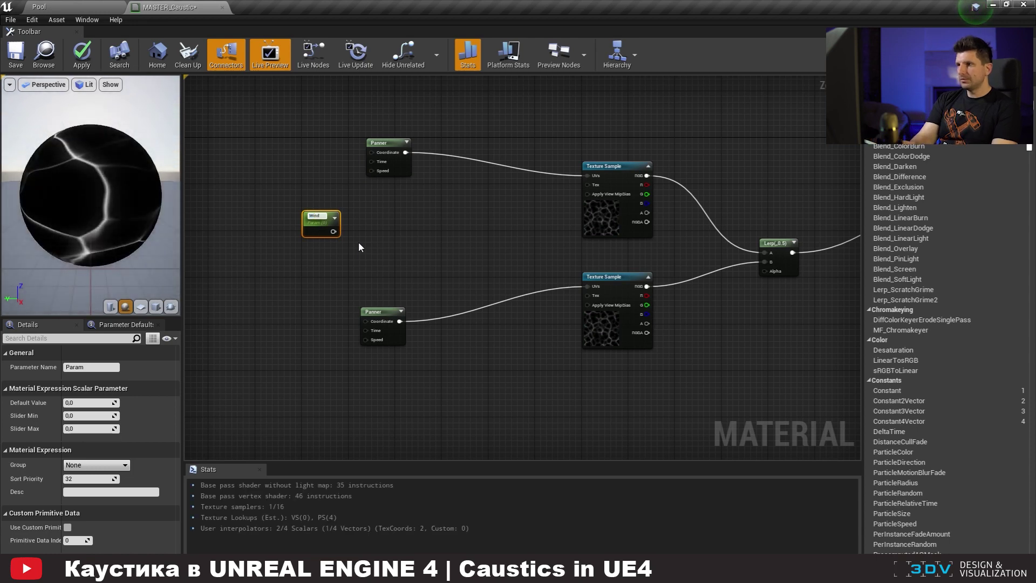
type("1")
key("Return")
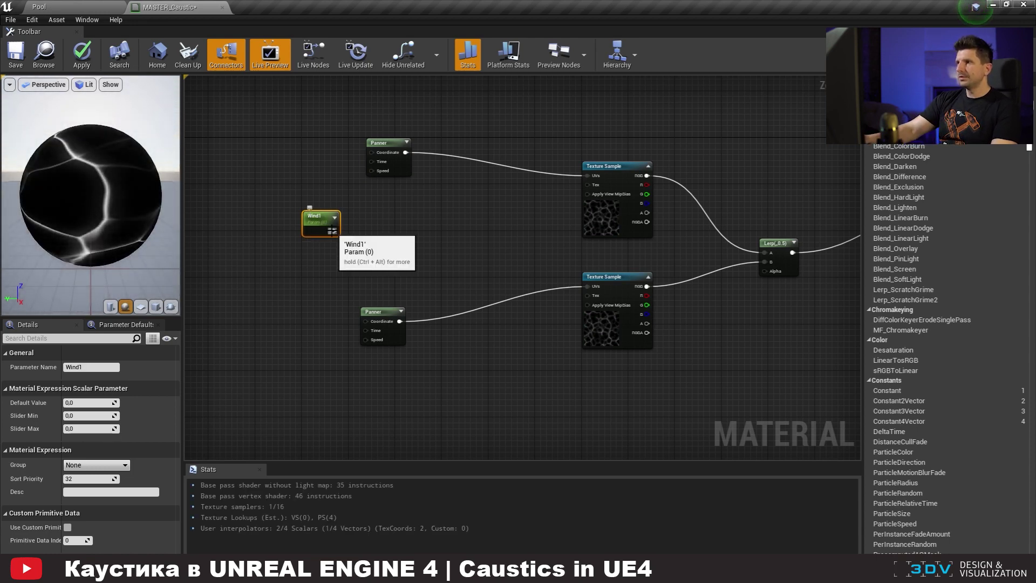
left_click_drag(338, 220, 372, 170)
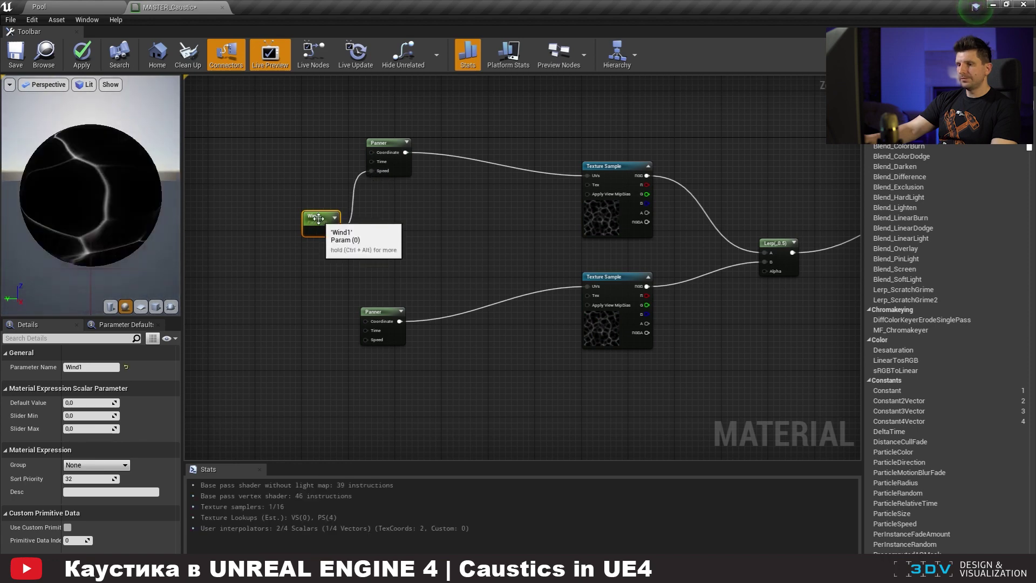
Duplicate Wind1 as Wind2, connect it to the lower Panner's Speed input, and place it below that Panner.
key("ctrl+w")
left_click(97, 368)
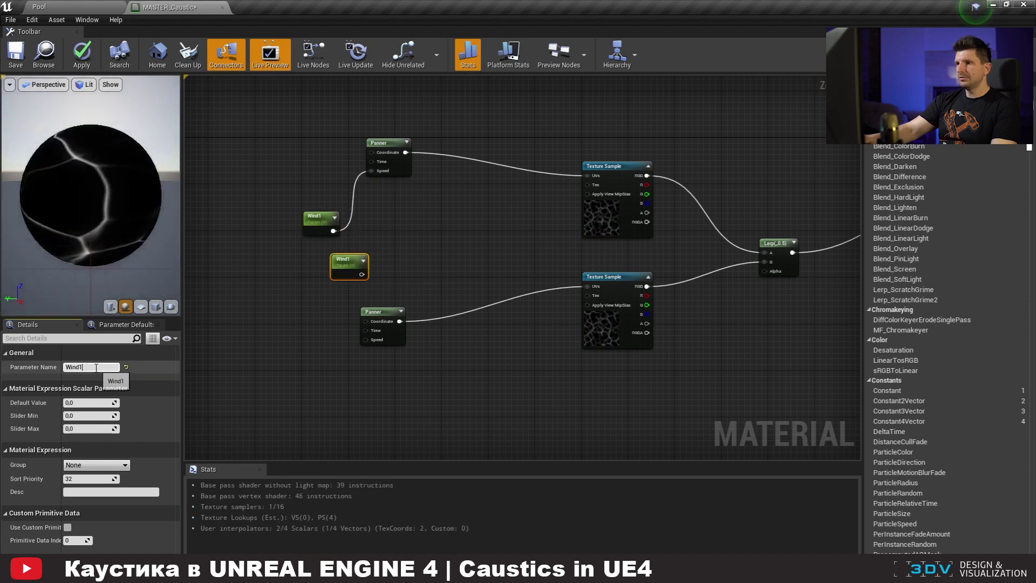
type("2")
key("Return")
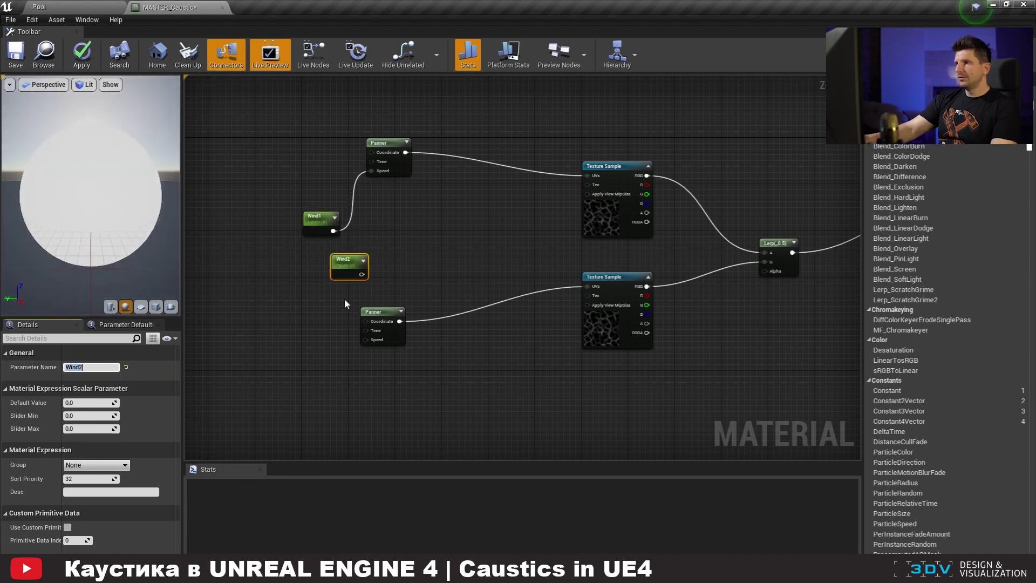
left_click_drag(362, 275, 366, 340)
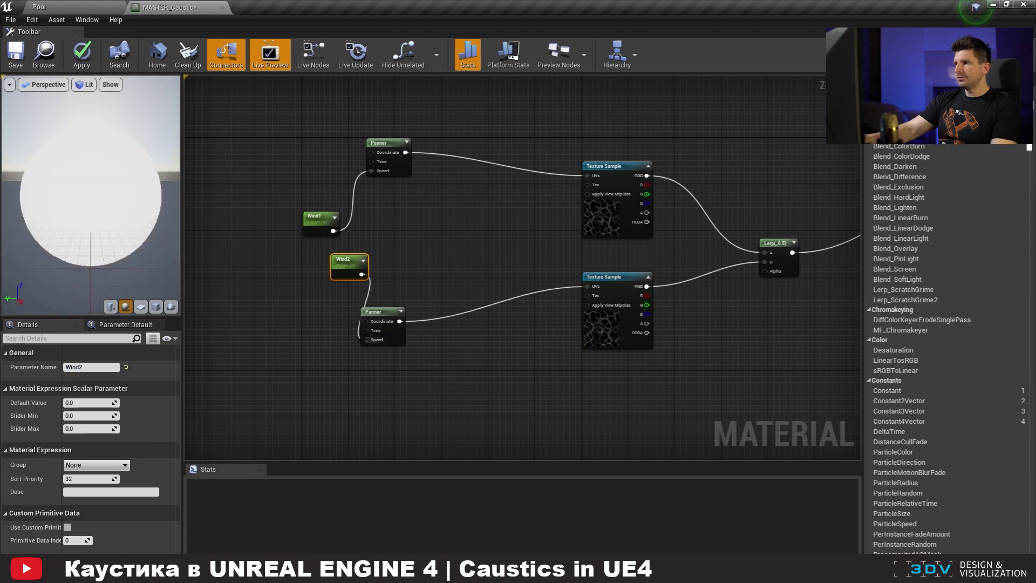
left_click_drag(346, 261, 330, 372)
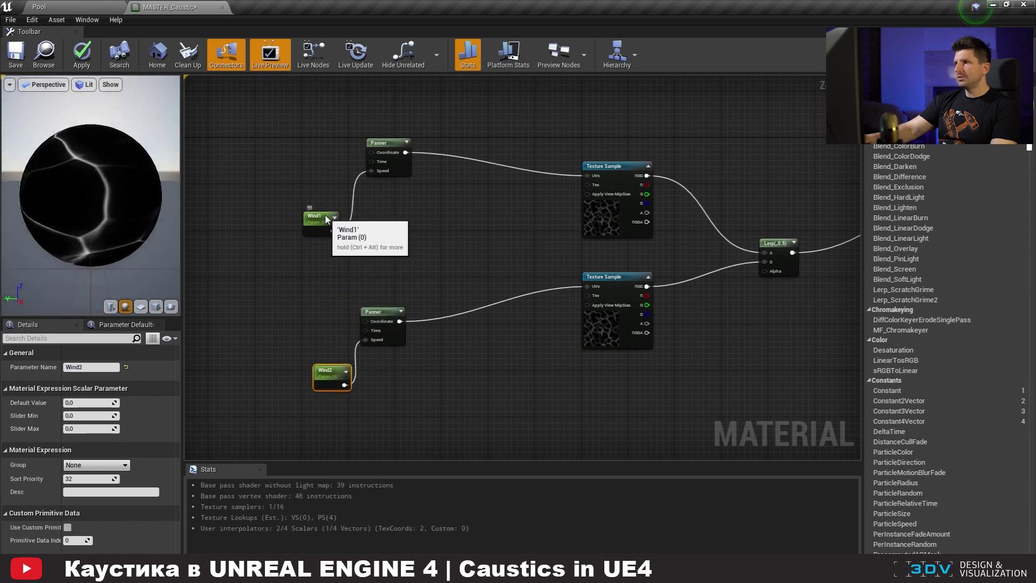
Move Wind1 above the upper Panner and set its default value, and set Wind2's default value to -0.01.
left_click_drag(332, 221, 325, 117)
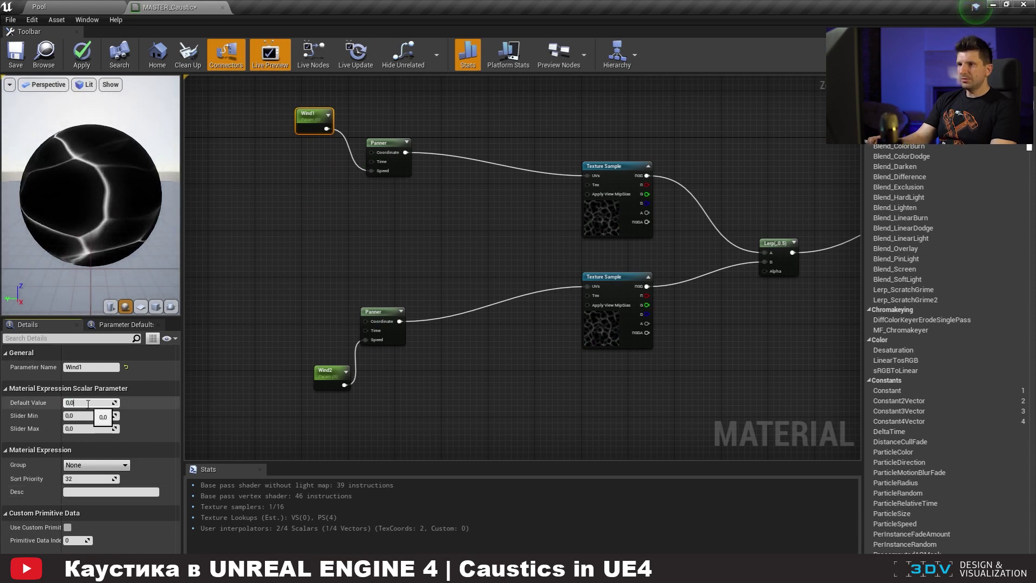
key("Return")
left_click(327, 372)
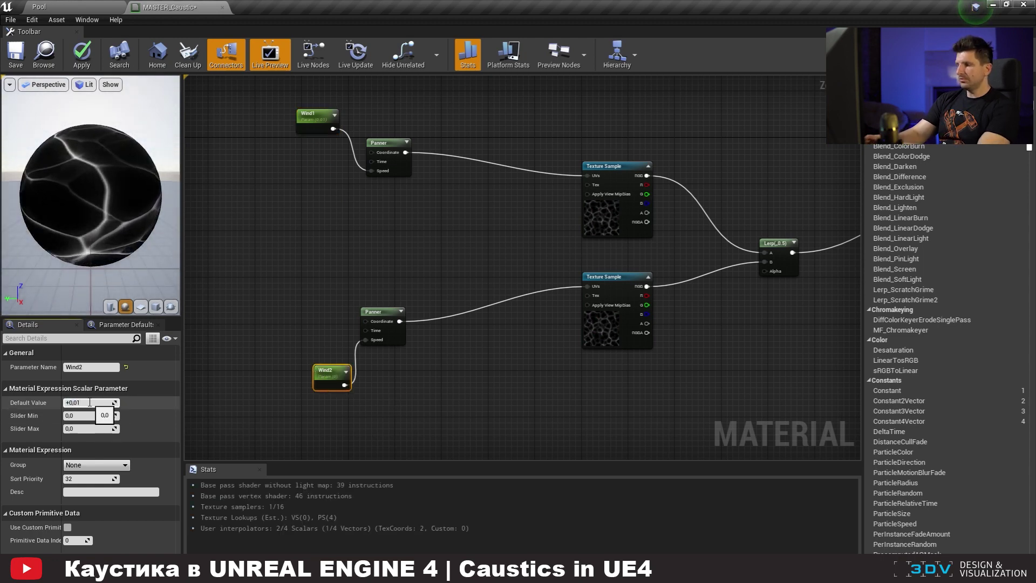
key("Return")
right_click_drag(399, 262, 510, 276)
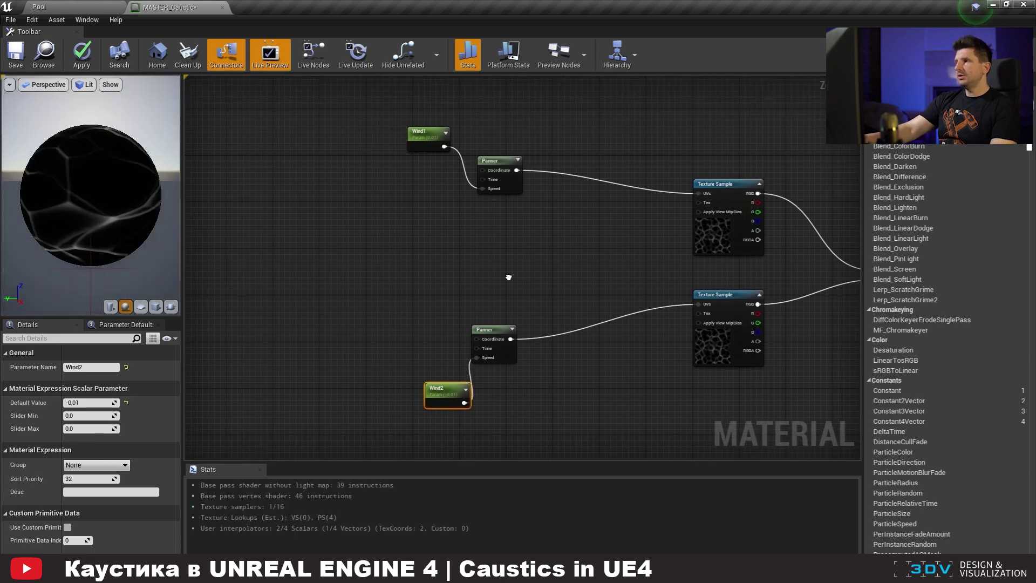
left_click(325, 216)
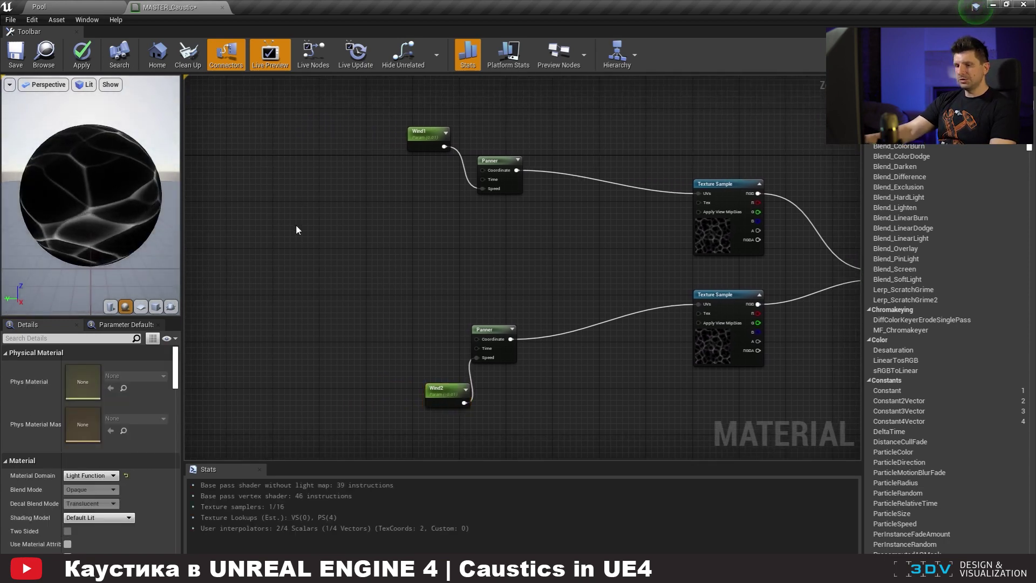
left_click(264, 223)
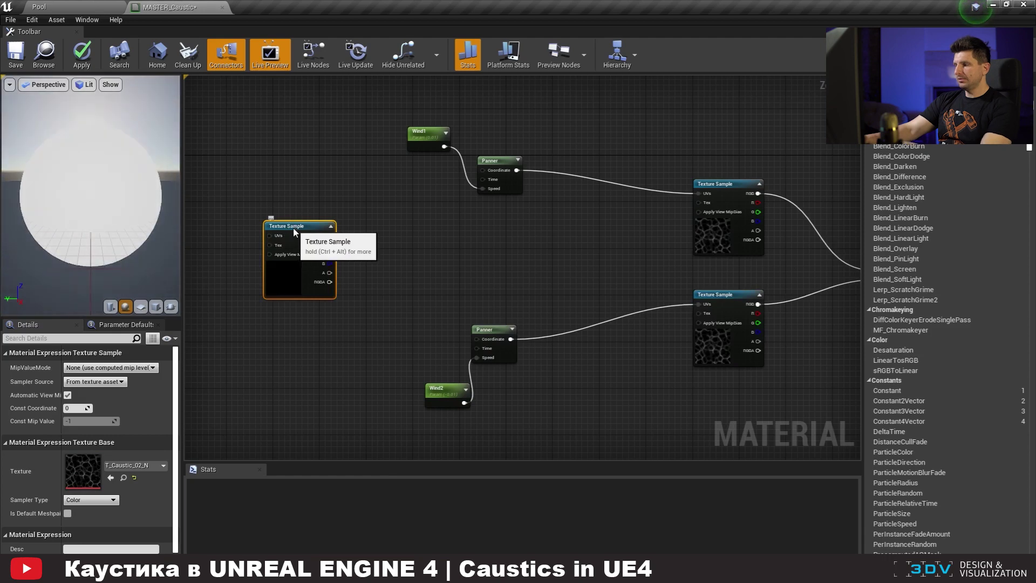
key("Delete")
Add a TextureCoordinate node in the empty graph area ahead of the two Panners.
right_click(259, 221)
type("tw")
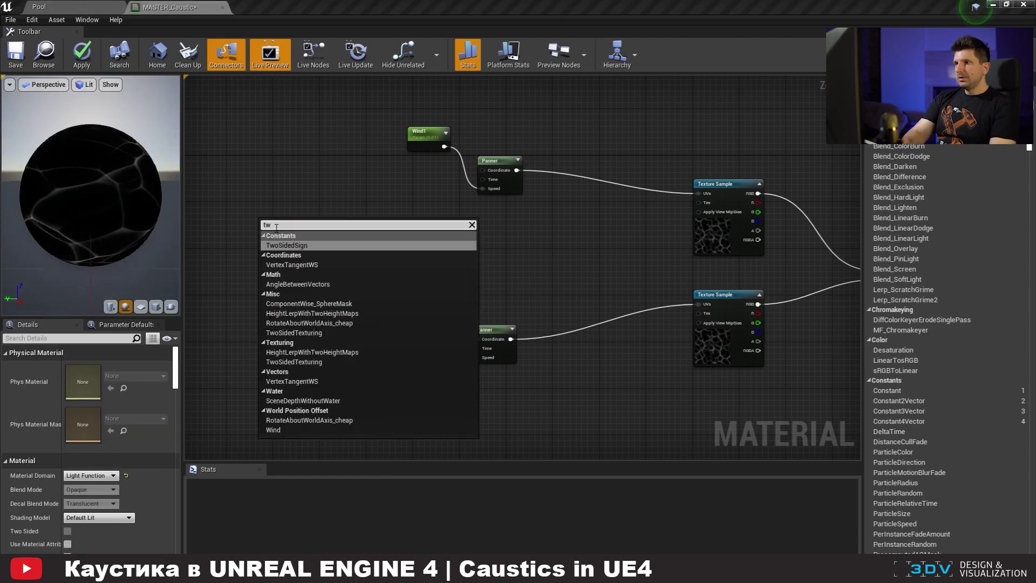
key("BackSpace")
type("e")
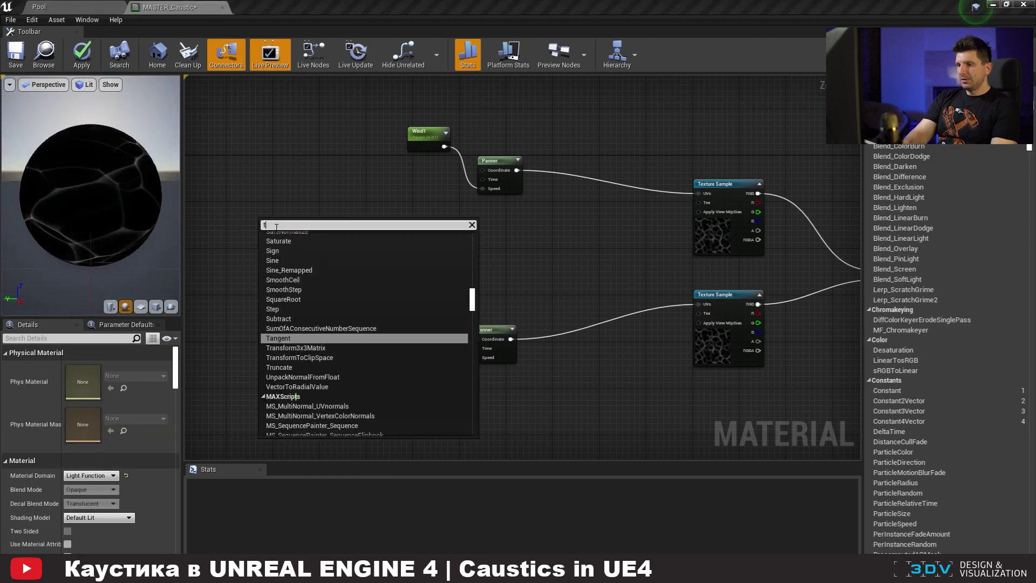
type("x")
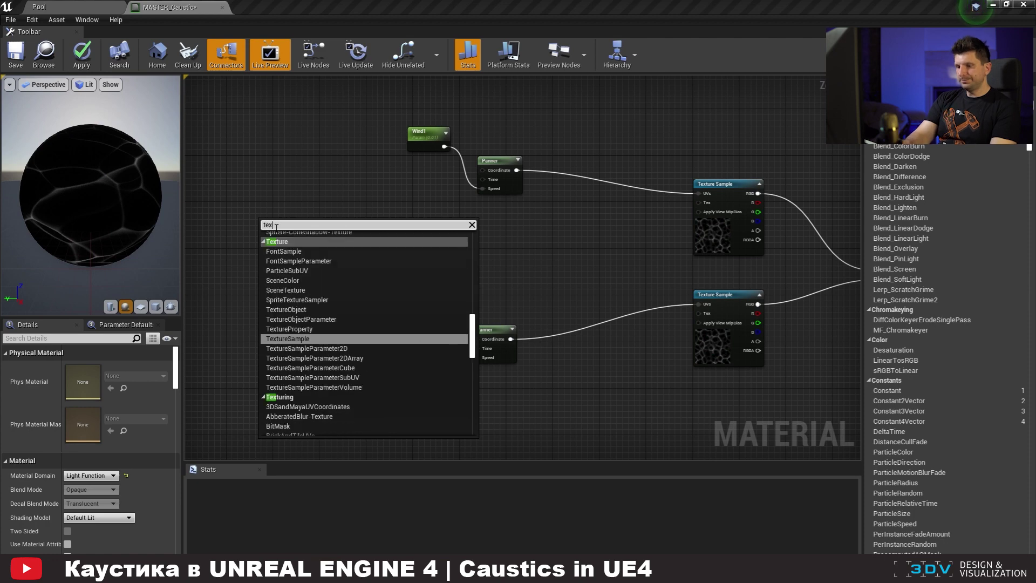
type("ture coo")
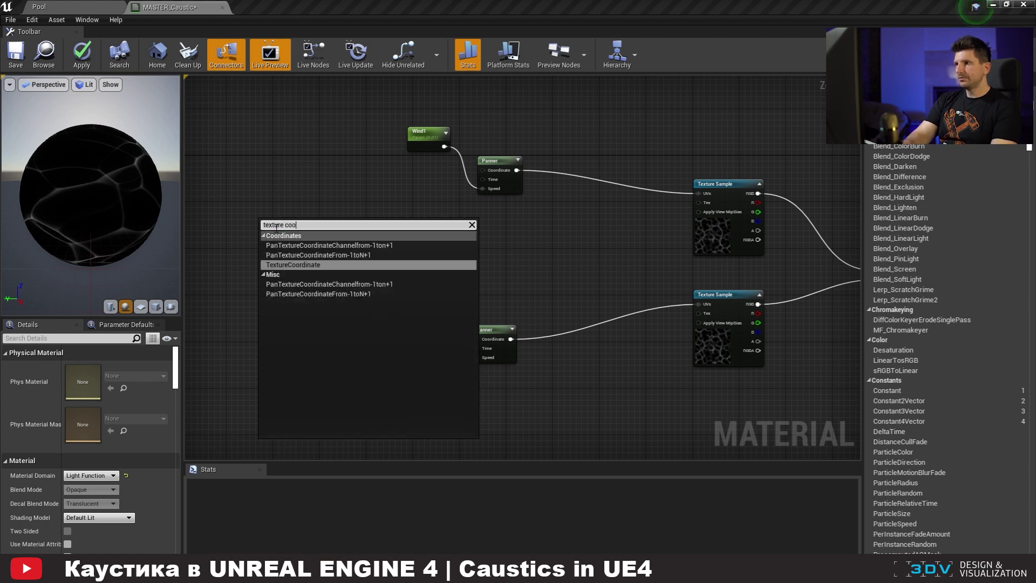
key("Return")
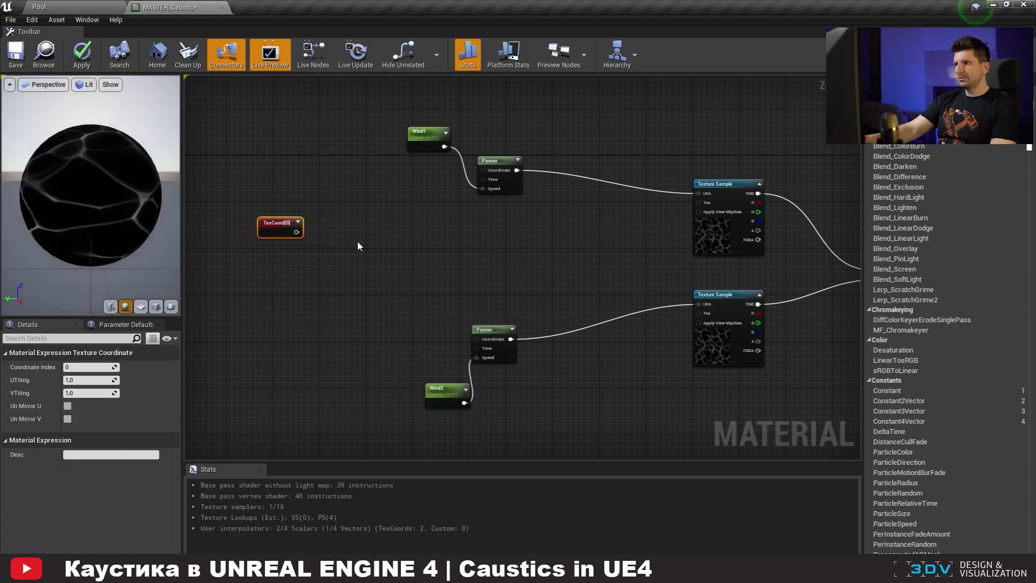
Feed the TexCoord node into input A of a new Multiply node and connect its output to both Panners' Coordinate inputs.
left_click(357, 246)
left_click_drag(297, 232, 484, 170)
left_click_drag(386, 259, 474, 338)
Add an AppendVector node below the TexCoord node and connect its output to the Multiply node's B input.
right_click(283, 304)
type("appen")
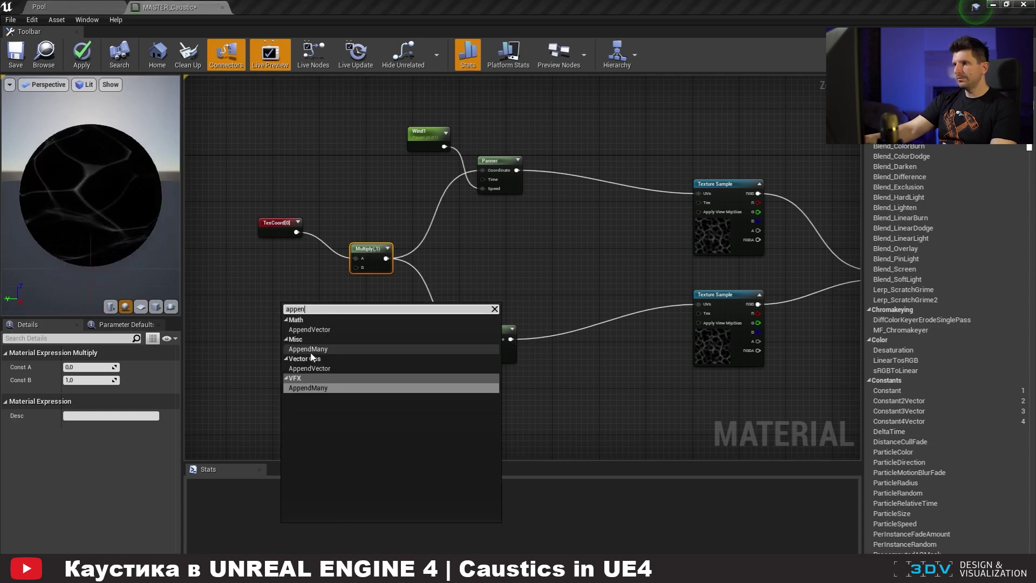
left_click(313, 368)
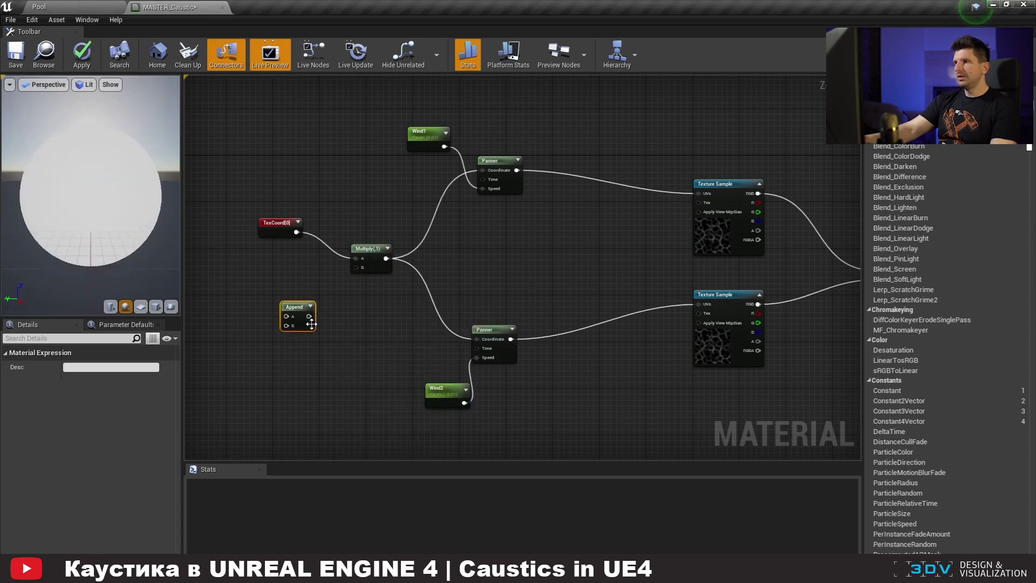
left_click_drag(310, 317, 354, 269)
Add a scalar parameter named U with default value 1 and connect it to the Append node's A input.
right_click_drag(343, 311, 464, 303)
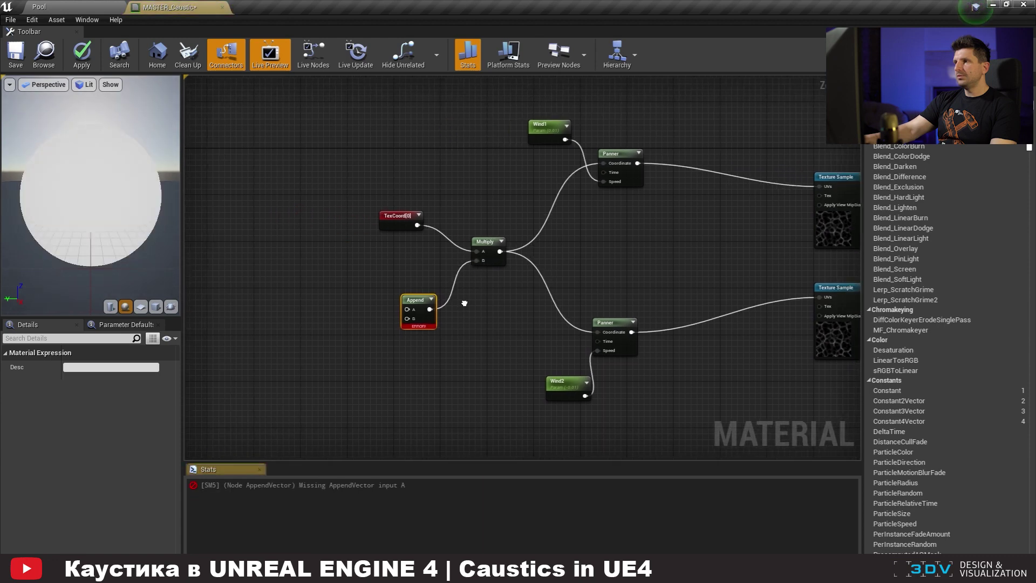
left_click(268, 273)
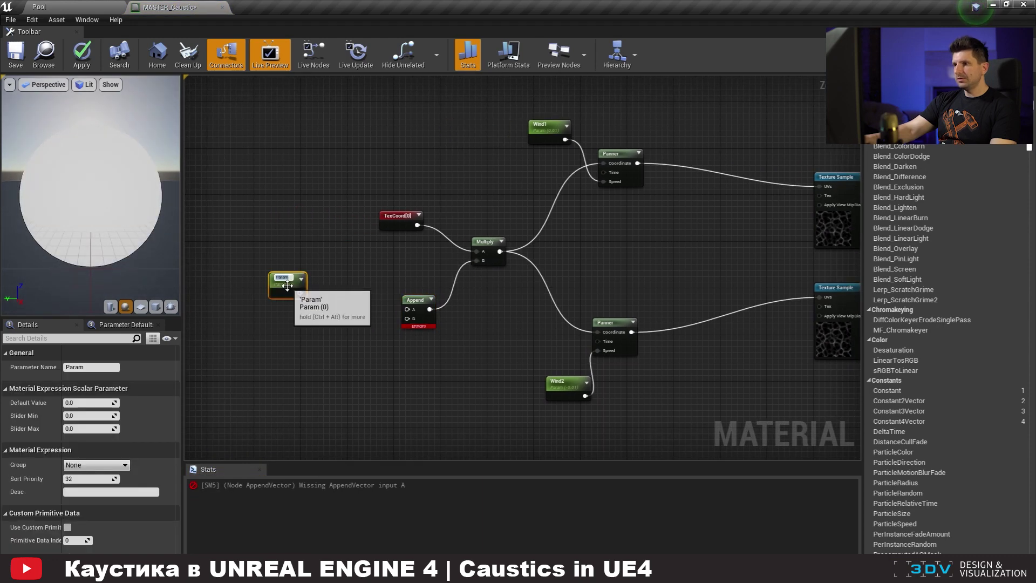
type("U")
left_click(299, 336)
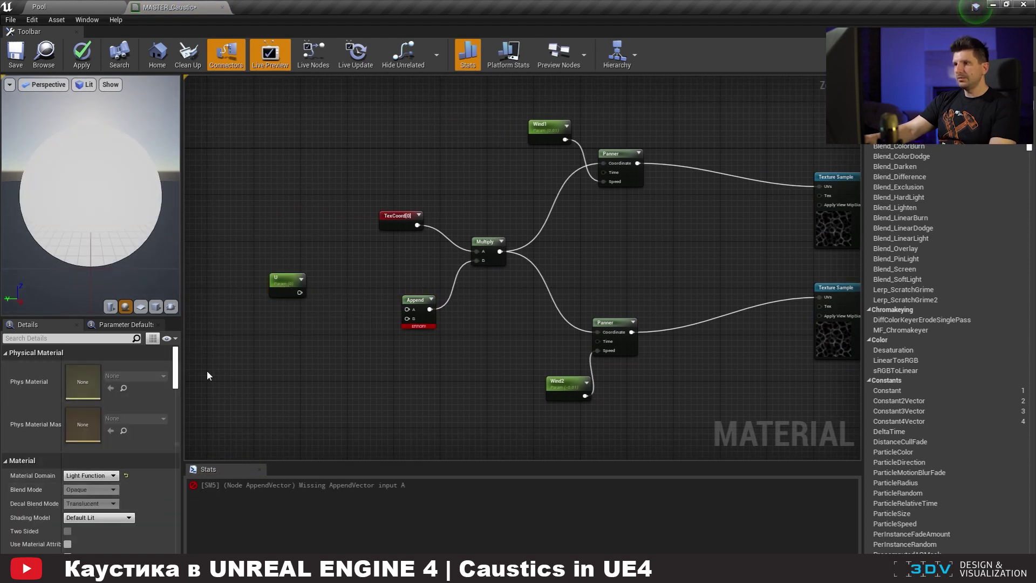
left_click(276, 282)
left_click(91, 402)
type("1")
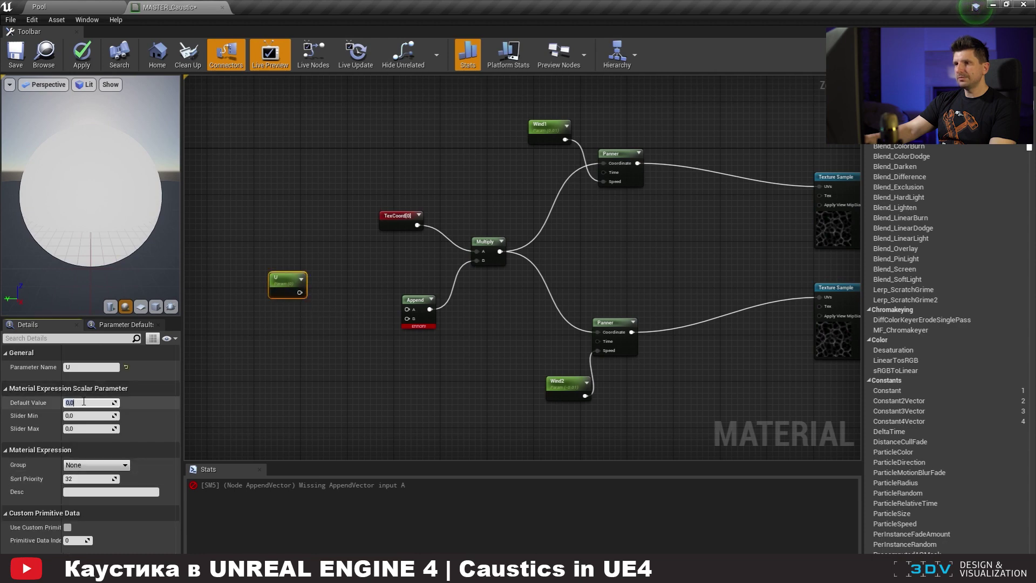
left_click(292, 312)
left_click_drag(406, 312, 406, 311)
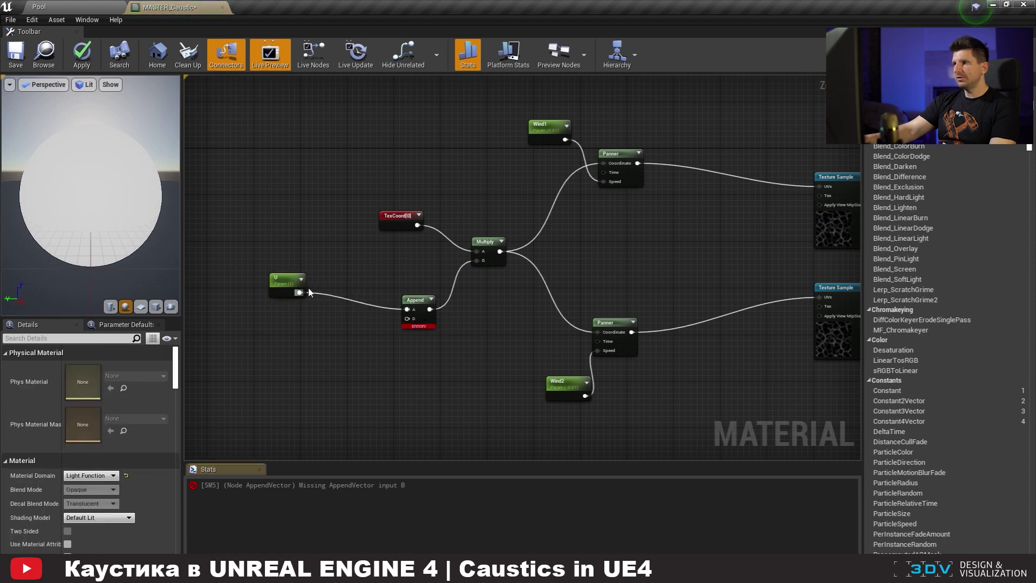
Duplicate the U parameter below the original, rename the copy V, and connect it to the Append node's B input.
left_click(286, 279)
key("ctrl+w")
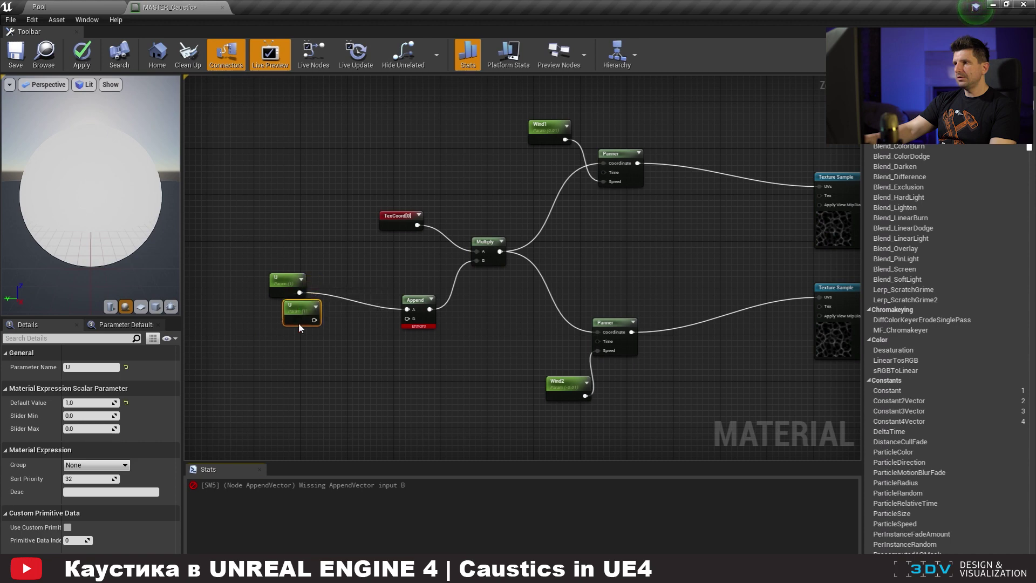
left_click_drag(300, 327, 293, 373)
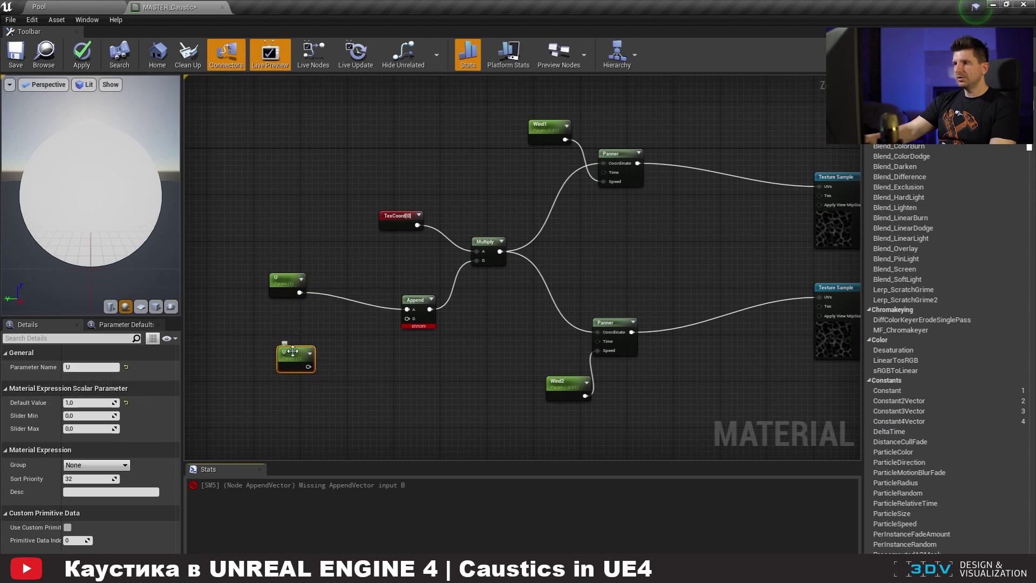
left_click(86, 366)
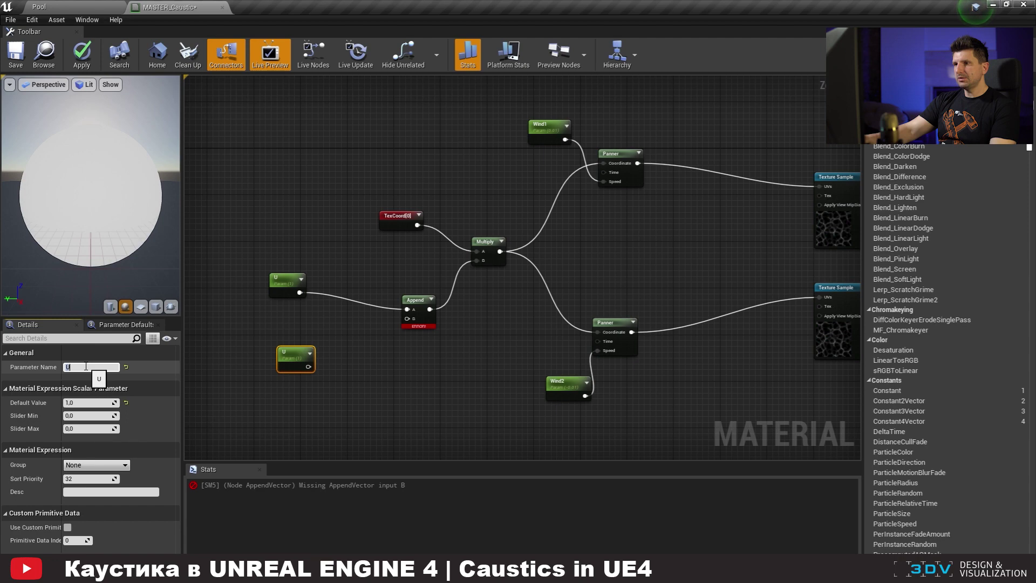
left_click(316, 365)
left_click_drag(308, 367, 408, 318)
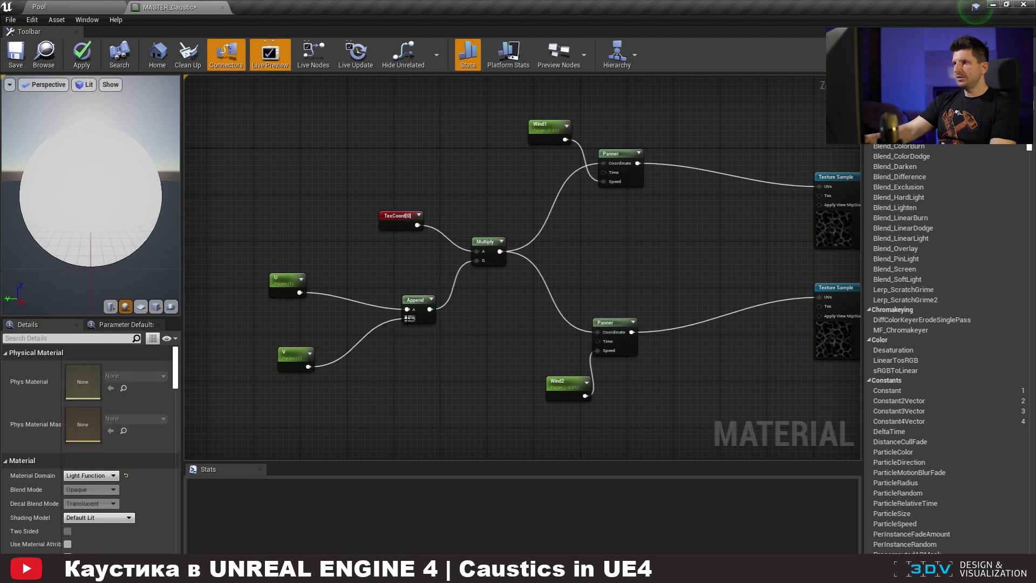
Save the MASTER_Caustic material and return to the Pool level with its light and actor icons shown.
scroll(413, 355, "down", 5)
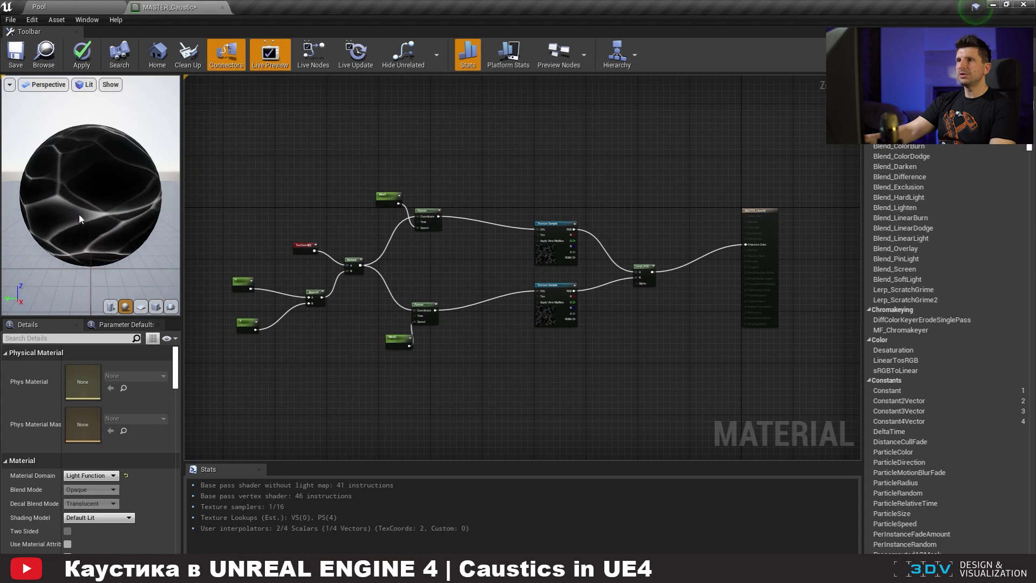
left_click(15, 54)
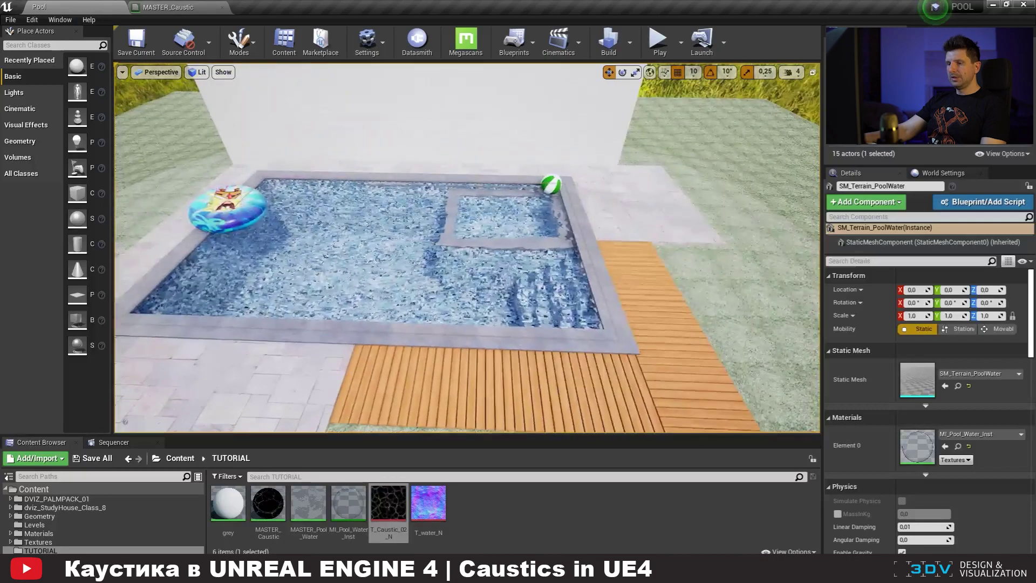
key("g")
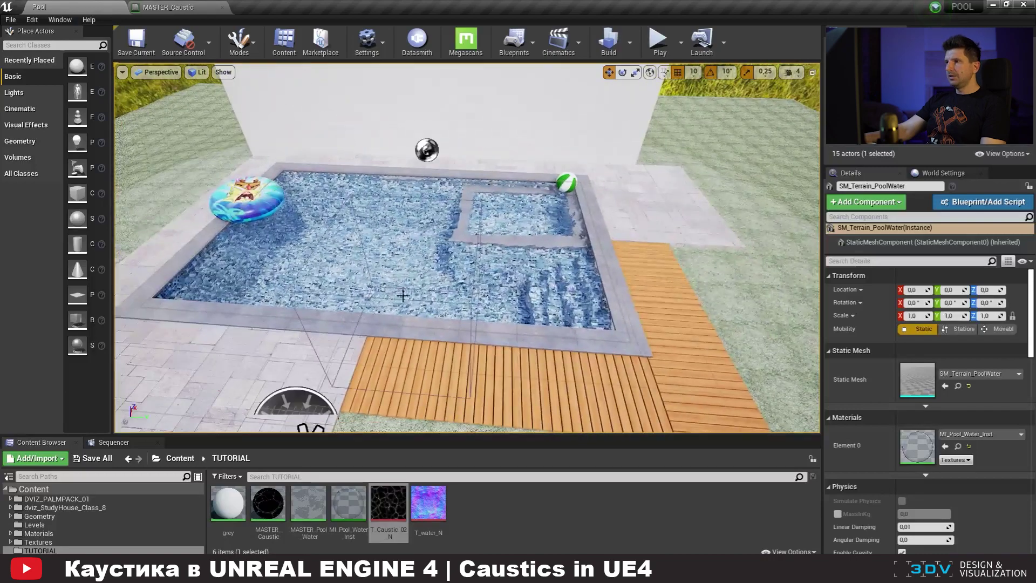
Duplicate the scene's DirectionalLight and place the copy beside the original at Y location -40.
right_click_drag(467, 248, 335, 250)
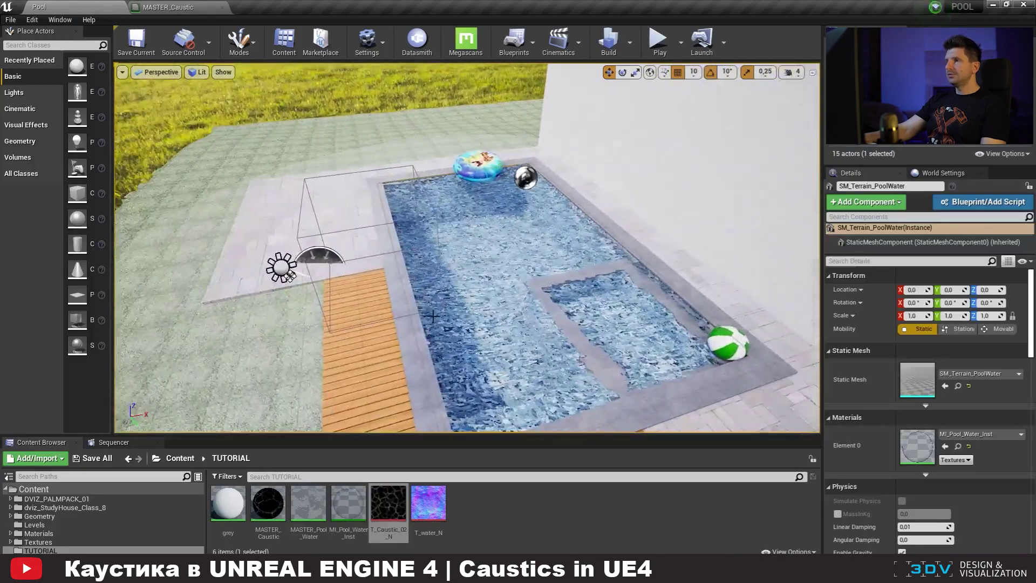
left_click(278, 264)
right_click_drag(387, 301, 459, 301)
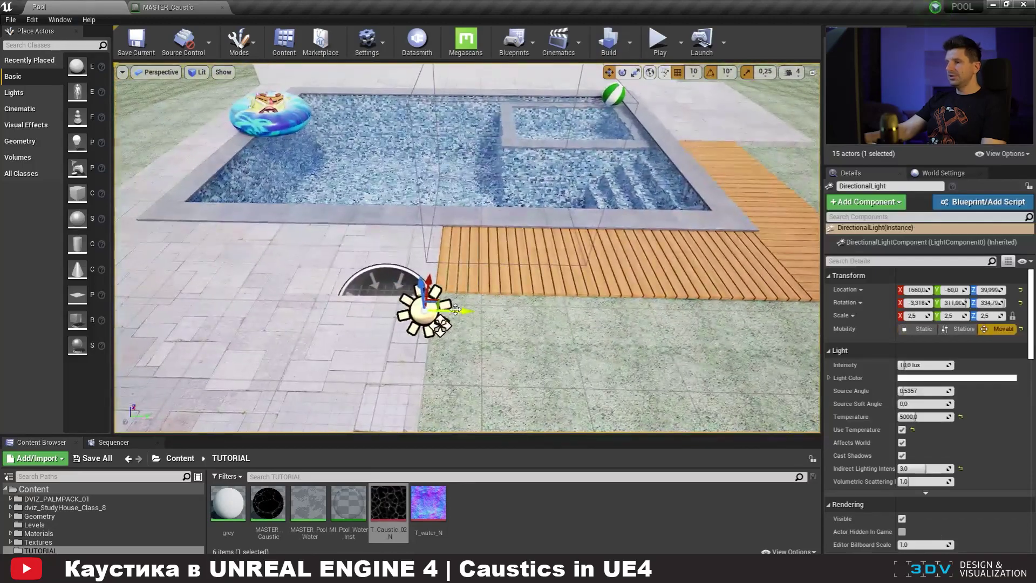
left_click_drag(454, 311, 476, 313, "alt")
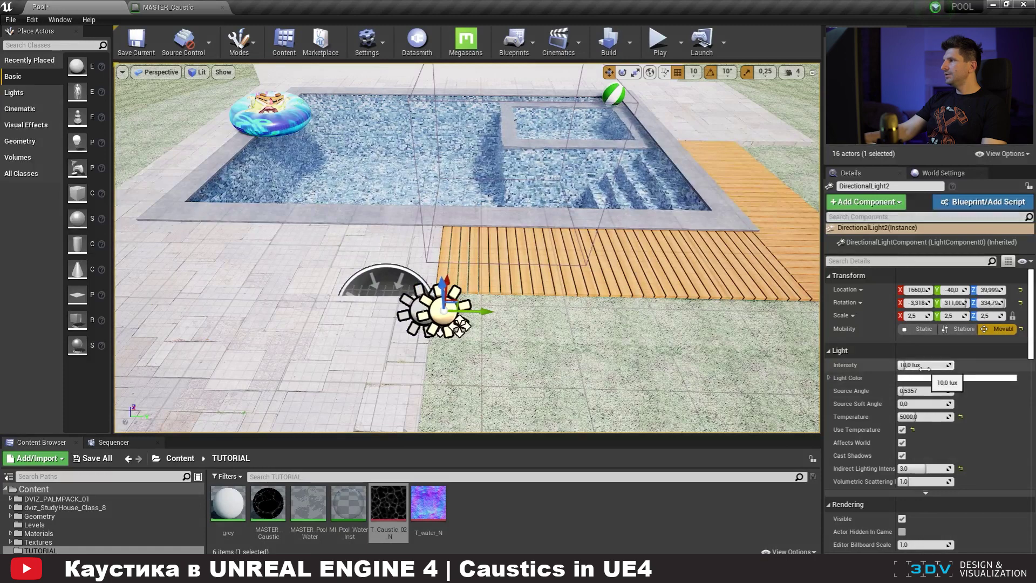
Assign the MASTER_Caustic material as the Light Function Material of DirectionalLight2.
left_click_drag(598, 351, 661, 351, "alt")
scroll(974, 415, "down", 15)
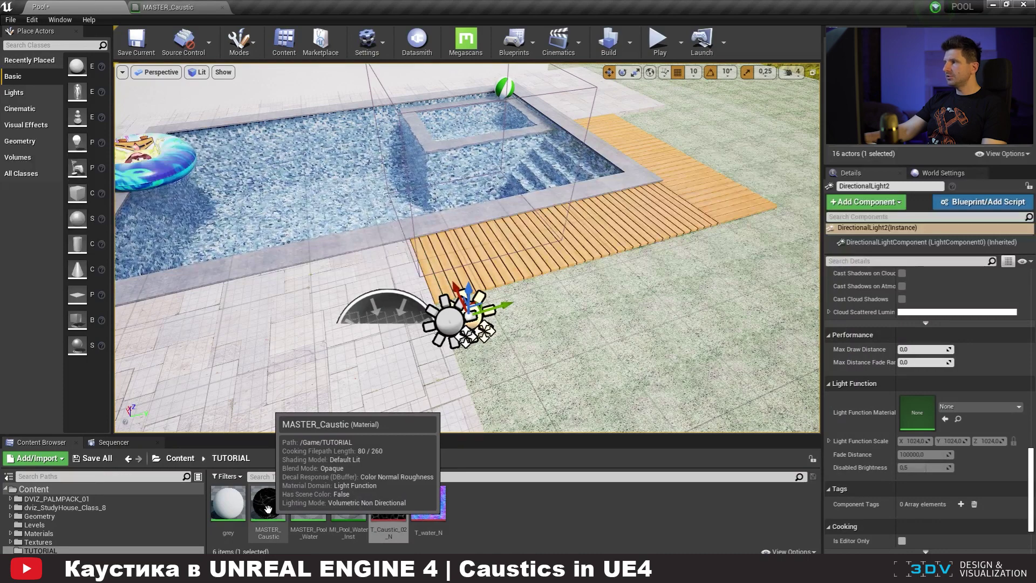
left_click_drag(268, 507, 918, 415)
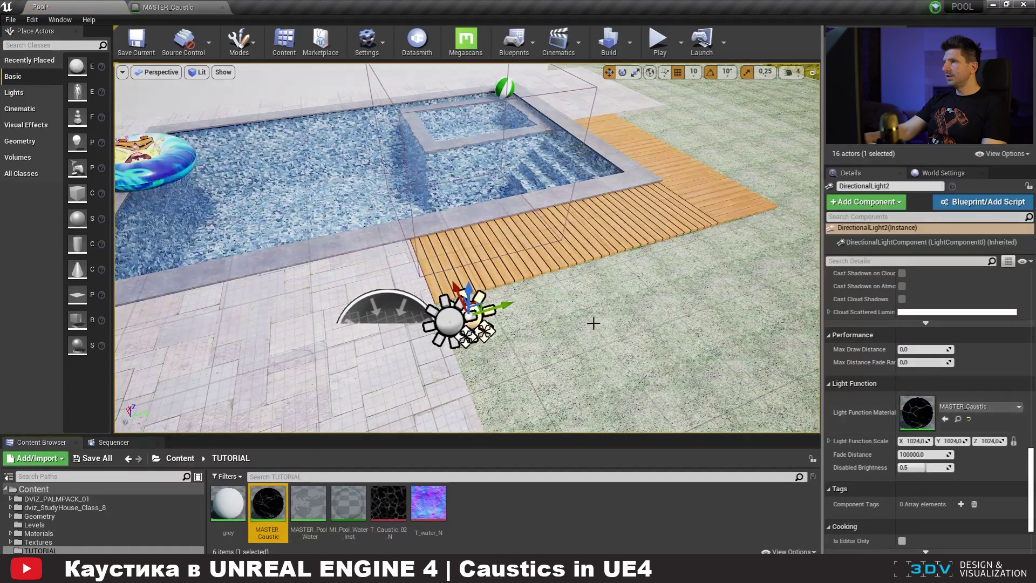
Set the intensity of DirectionalLight2 to 500 lux.
right_click_drag(600, 347, 543, 339)
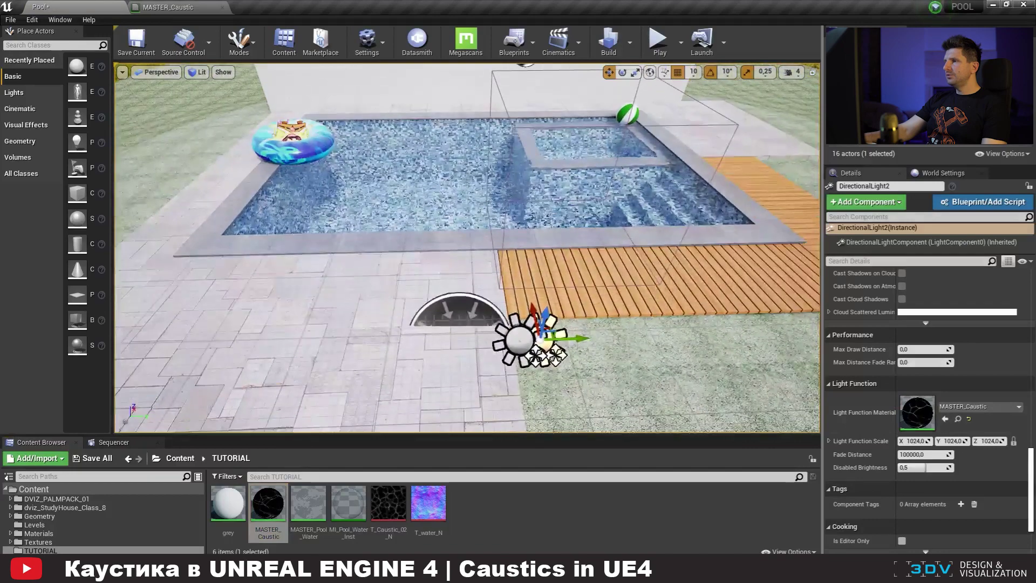
scroll(948, 448, "up", 10)
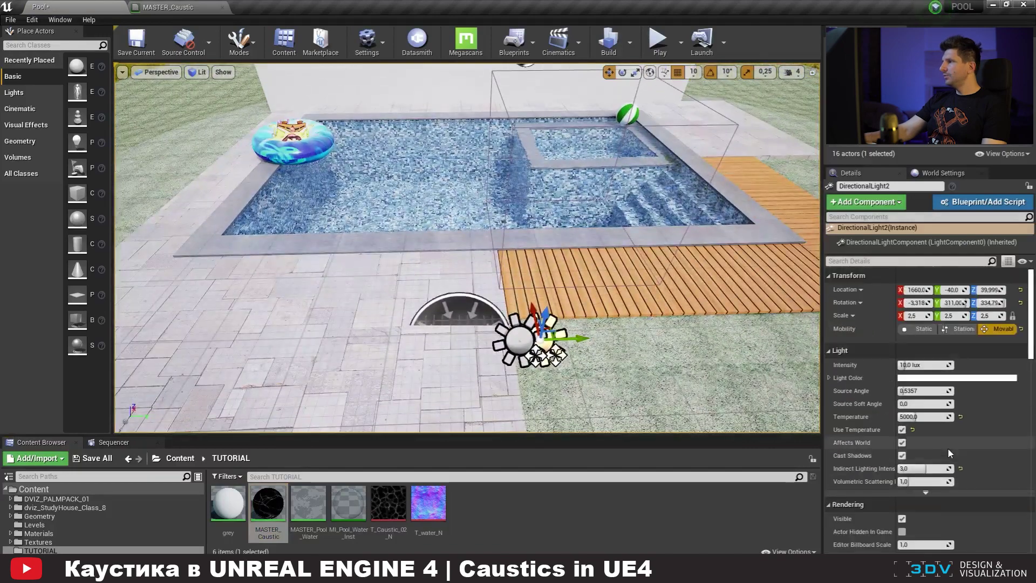
left_click(923, 365)
type("500")
key("Return")
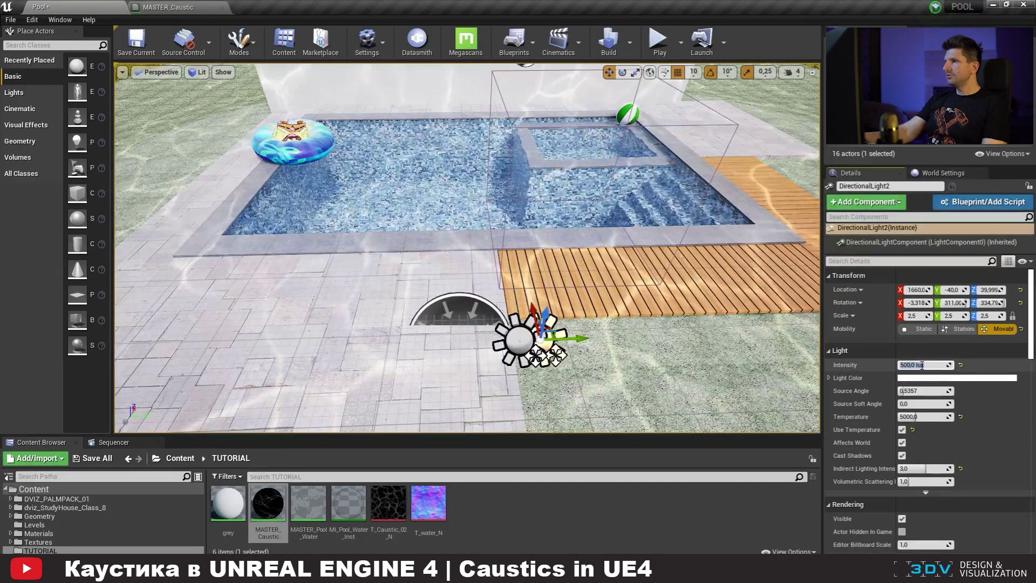
Set the default values of MASTER_Caustic's U and V parameters to 0.2, save the material and return to the Pool level.
left_click_drag(594, 324, 613, 324, "alt")
right_click_drag(467, 249, 497, 246)
mouse_move(603, 294)
right_mouse_down()
mouse_move(606, 280)
mouse_move(613, 284)
right_mouse_up()
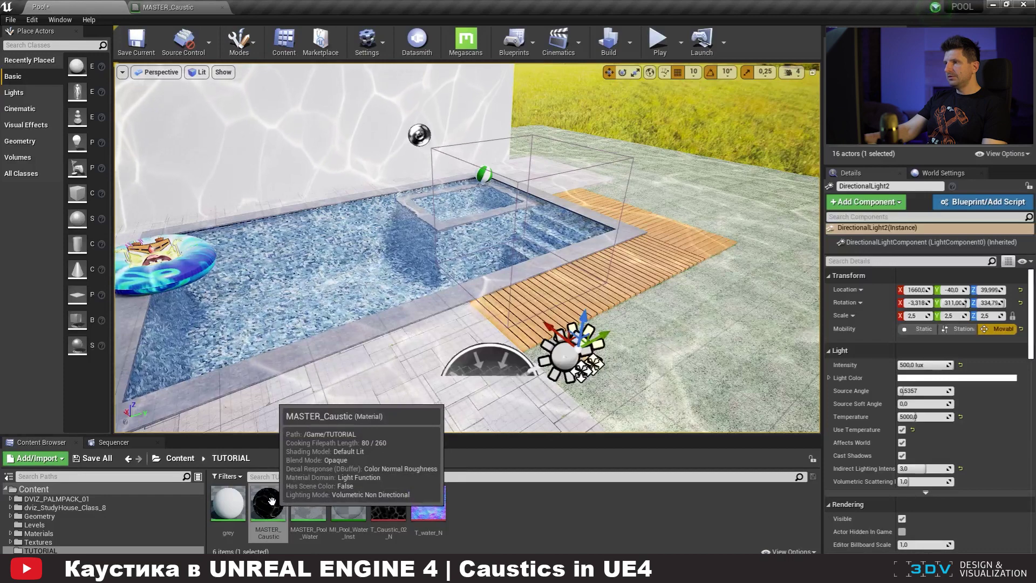
left_click(178, 8)
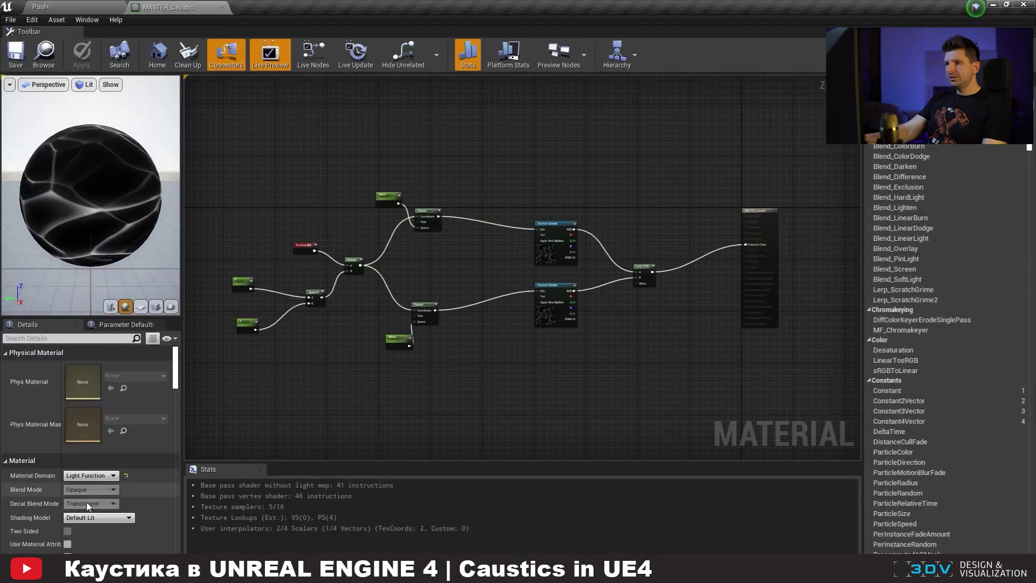
scroll(114, 463, "down", 6)
scroll(114, 464, "up", 6)
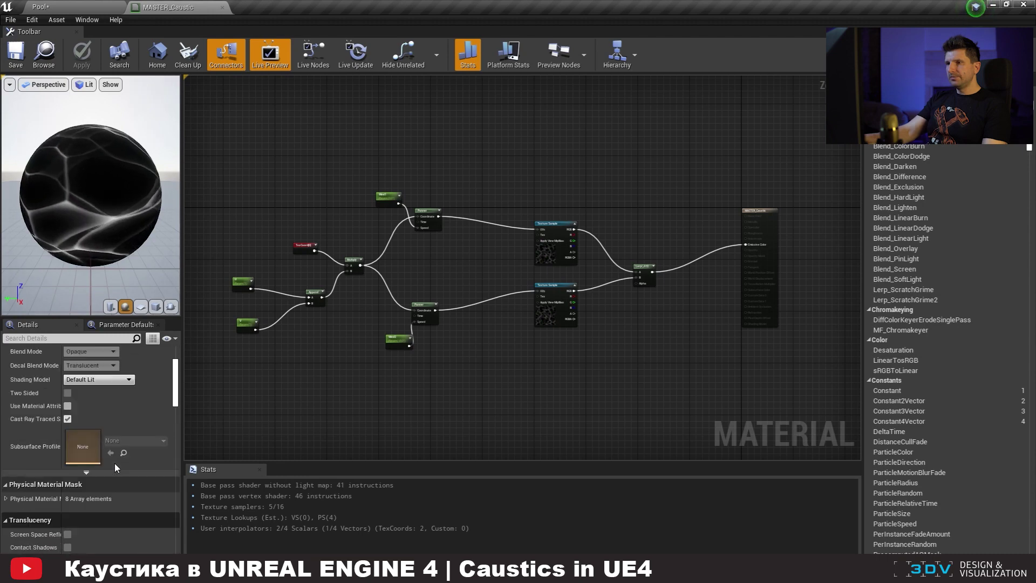
left_click(241, 281)
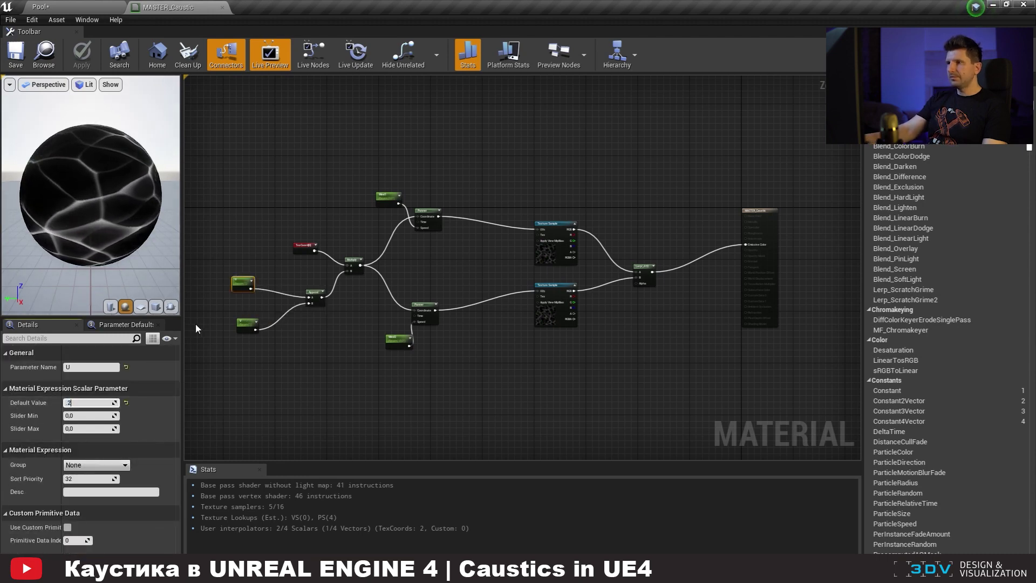
left_click(248, 323)
left_click(96, 402)
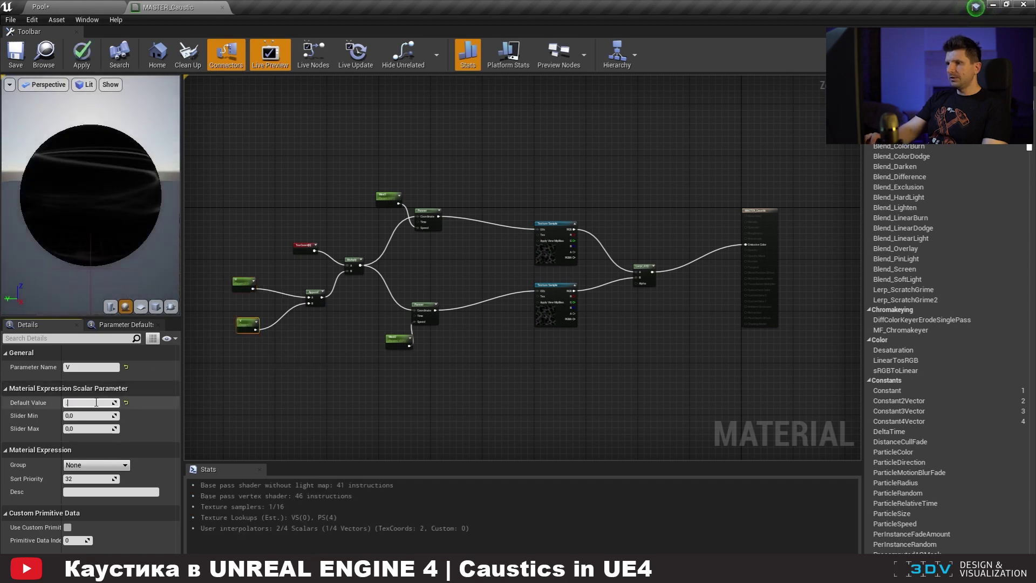
type("0,2")
key("Return")
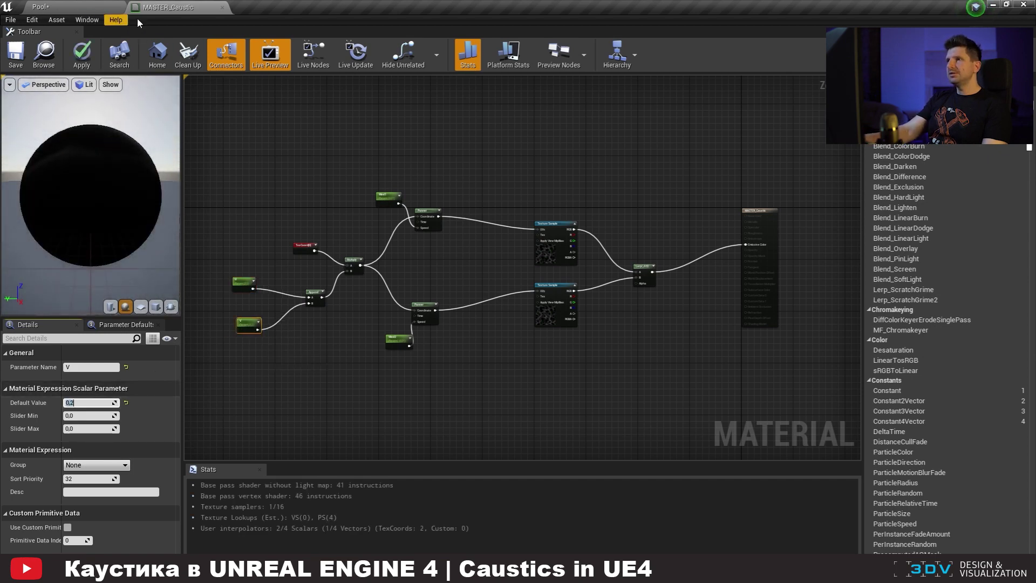
key("ctrl+s")
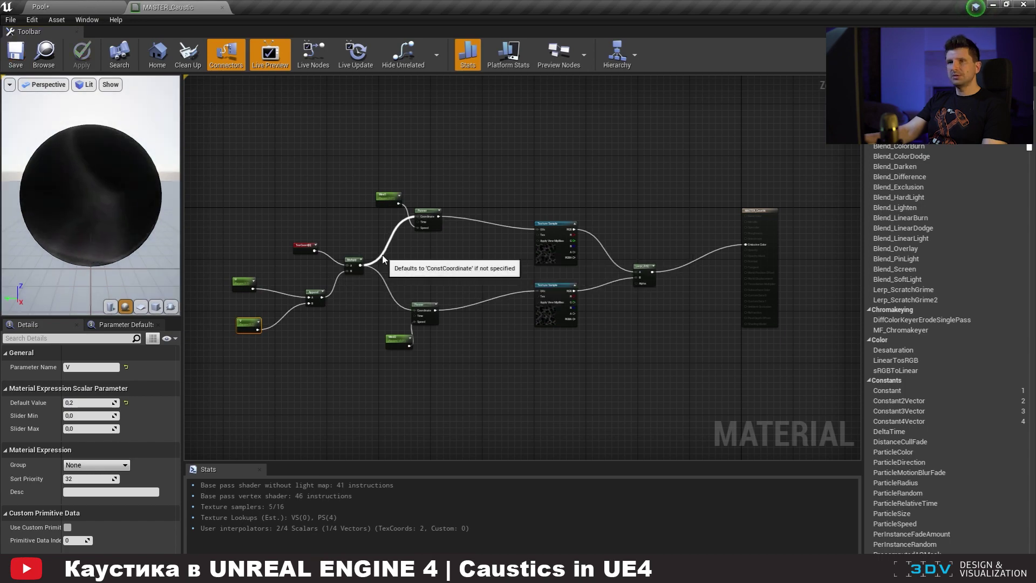
left_click(40, 7)
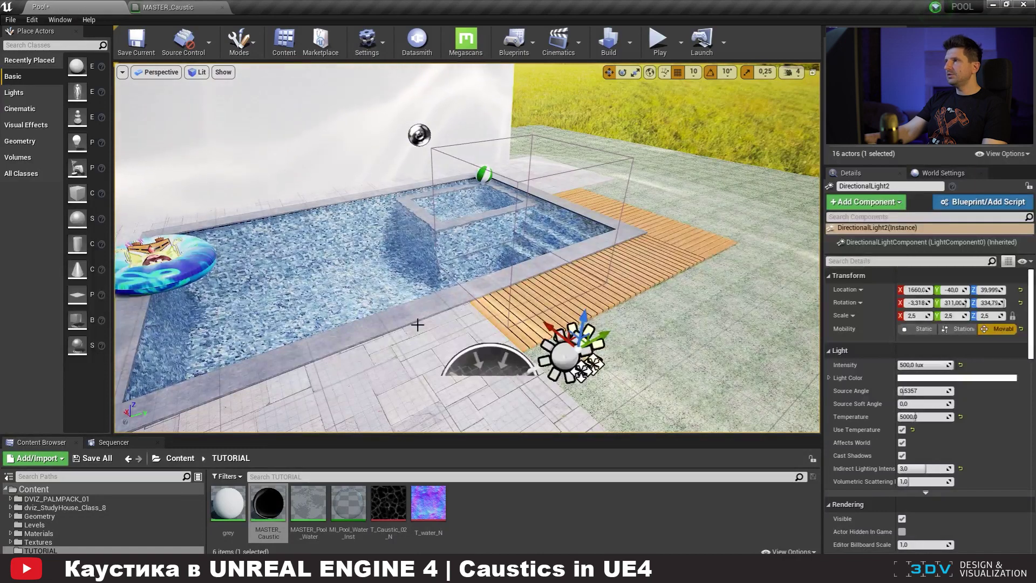
Reopen MASTER_Caustic, set the V and U default values to 2, save it and return to the Pool level.
left_click(269, 503)
double_click(268, 503)
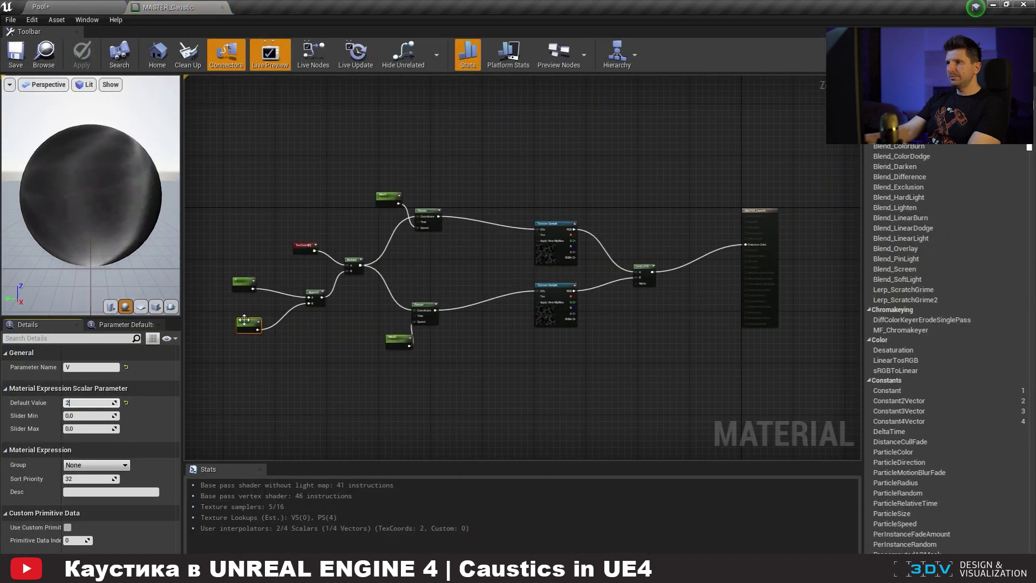
left_click(244, 288)
left_click(90, 402)
type("2")
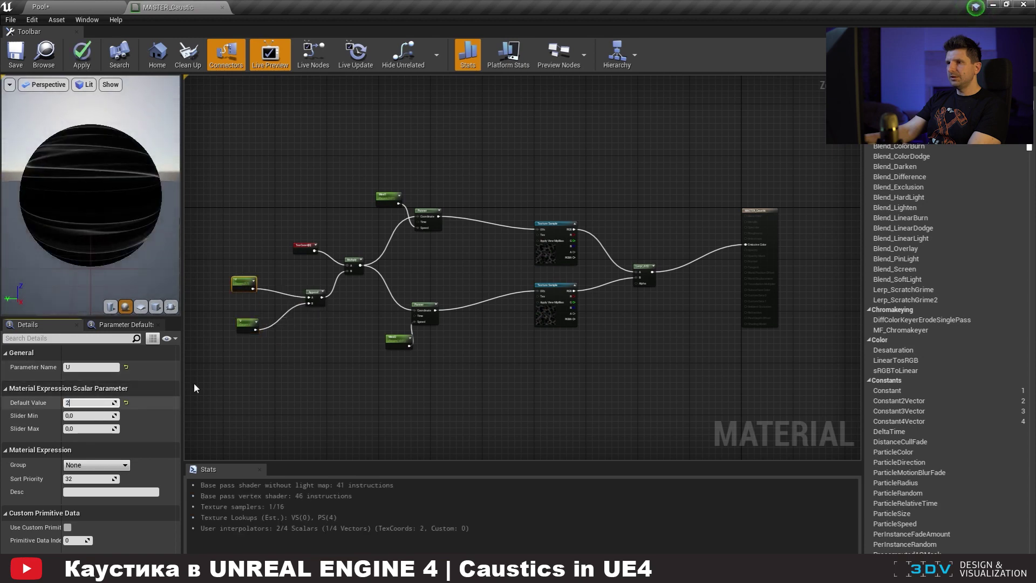
left_click(200, 295)
left_click(16, 54)
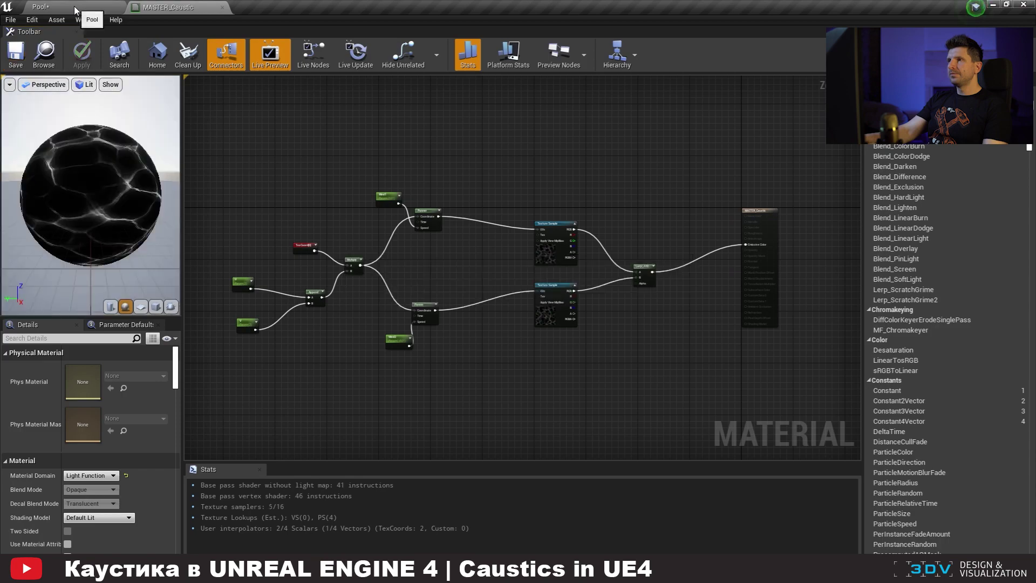
left_click(73, 5)
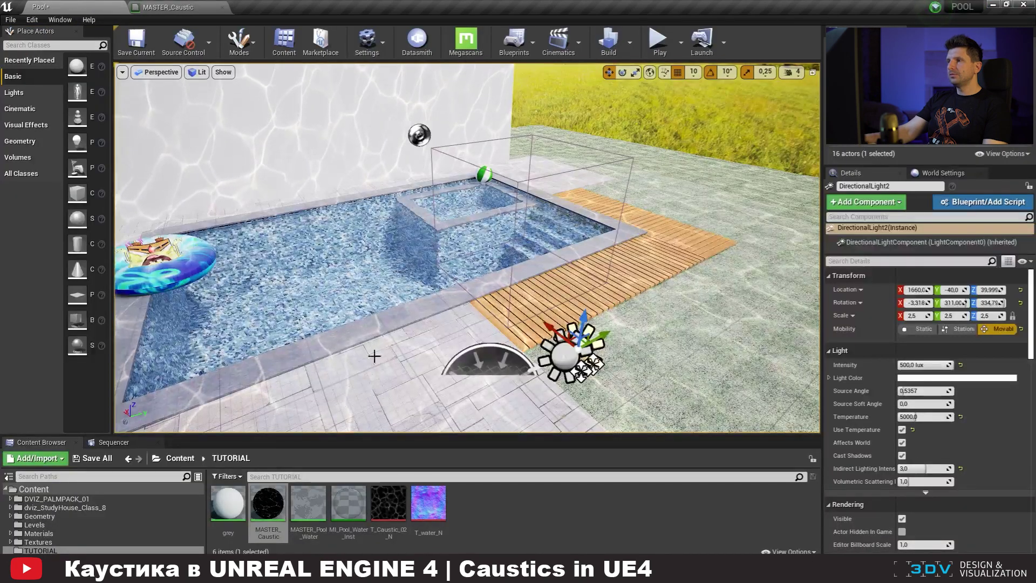
Raise the U and V default values in MASTER_Caustic to 5, save the material and return to the Pool level.
left_click(272, 504)
double_click(271, 503)
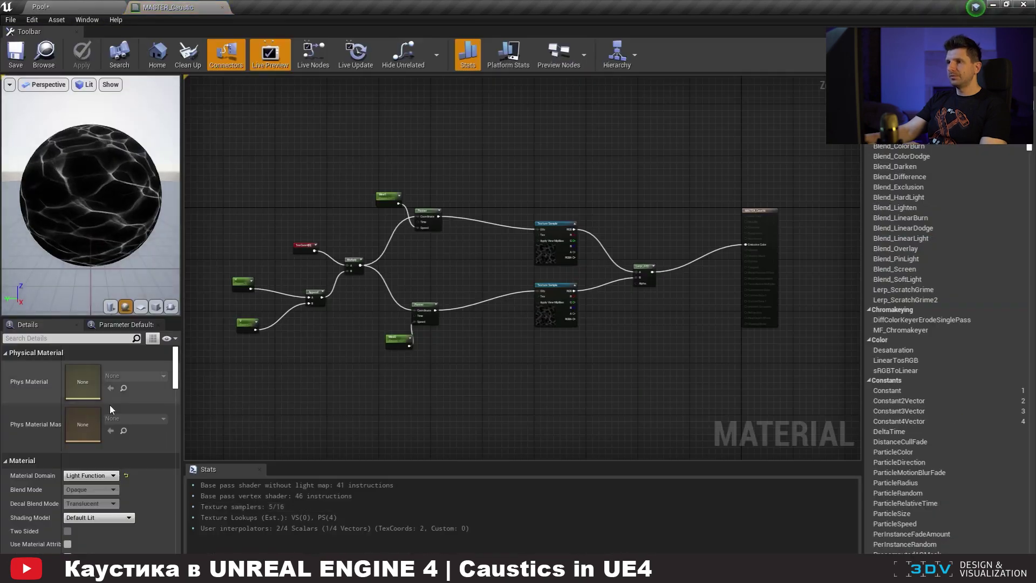
left_click(239, 284)
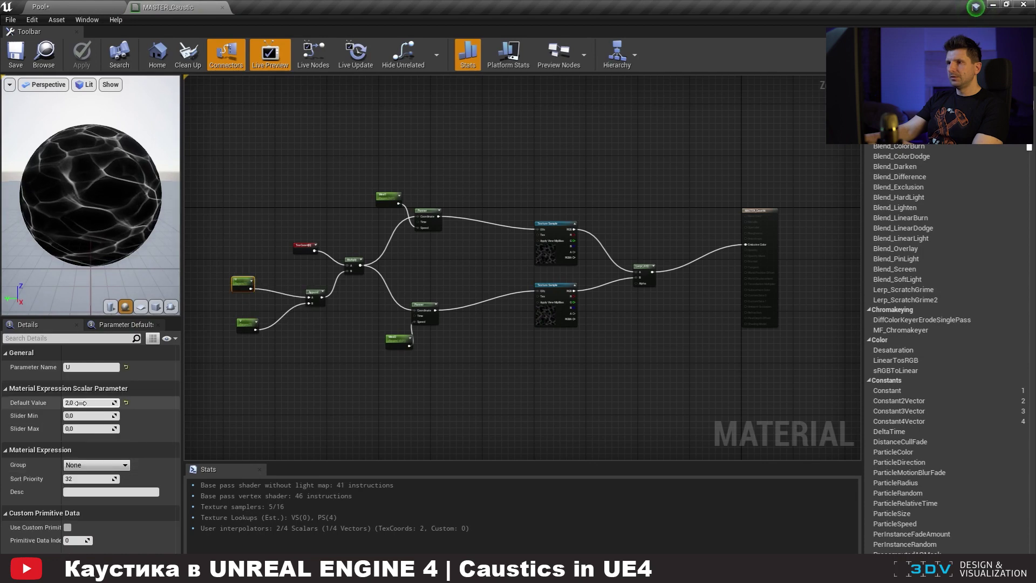
type("5")
left_click(238, 328)
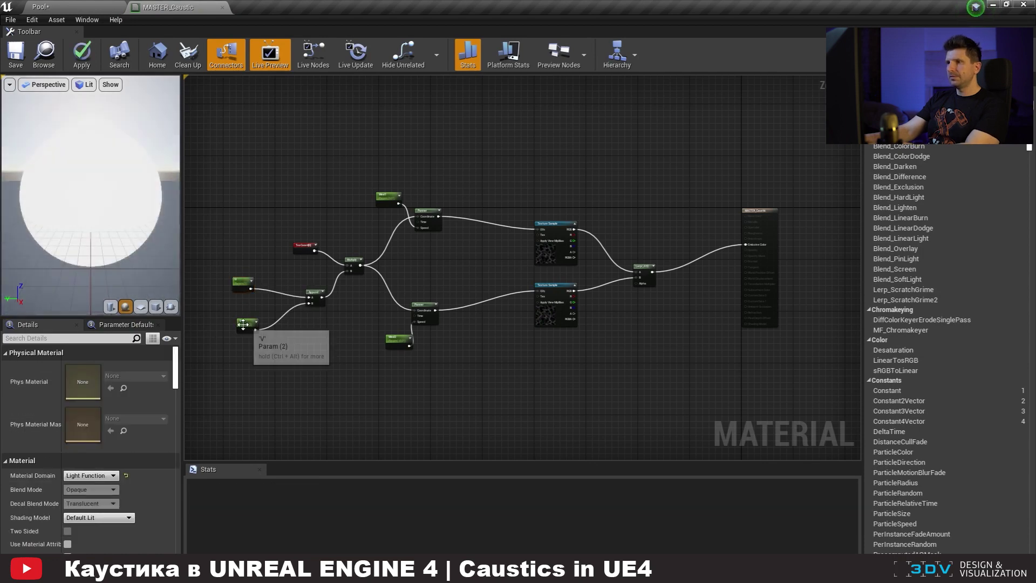
left_click(193, 277)
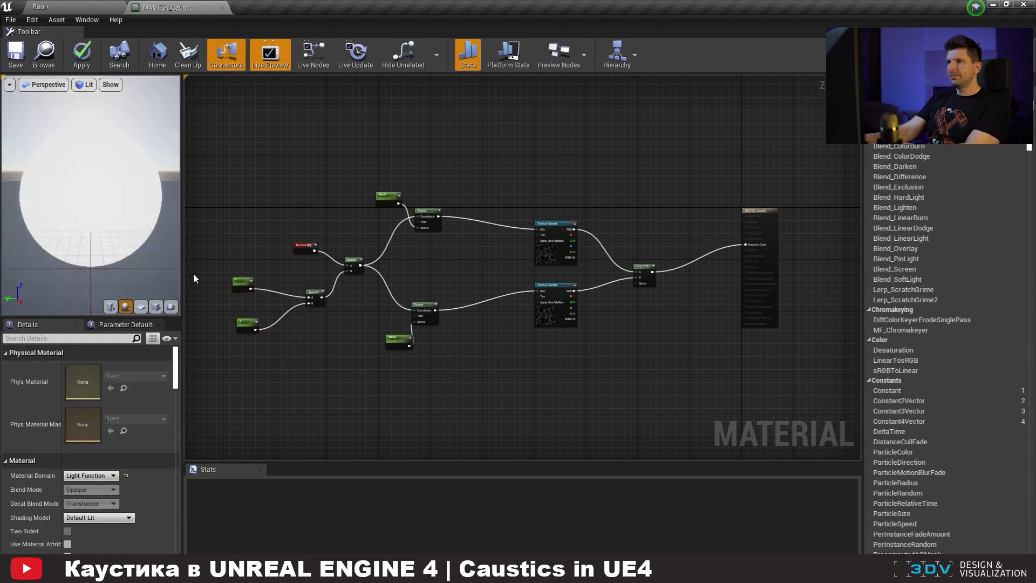
left_click(18, 54)
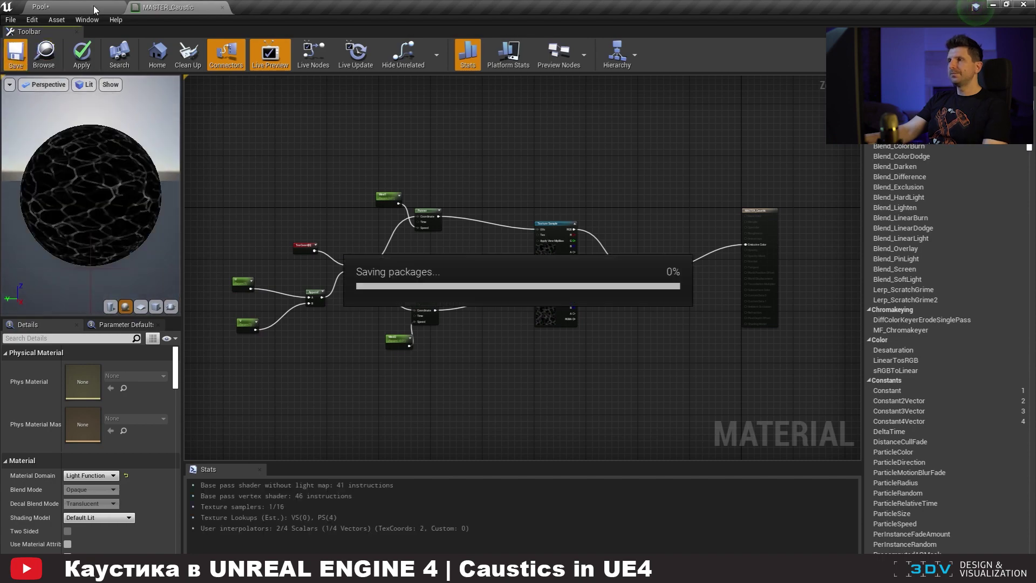
left_click(93, 6)
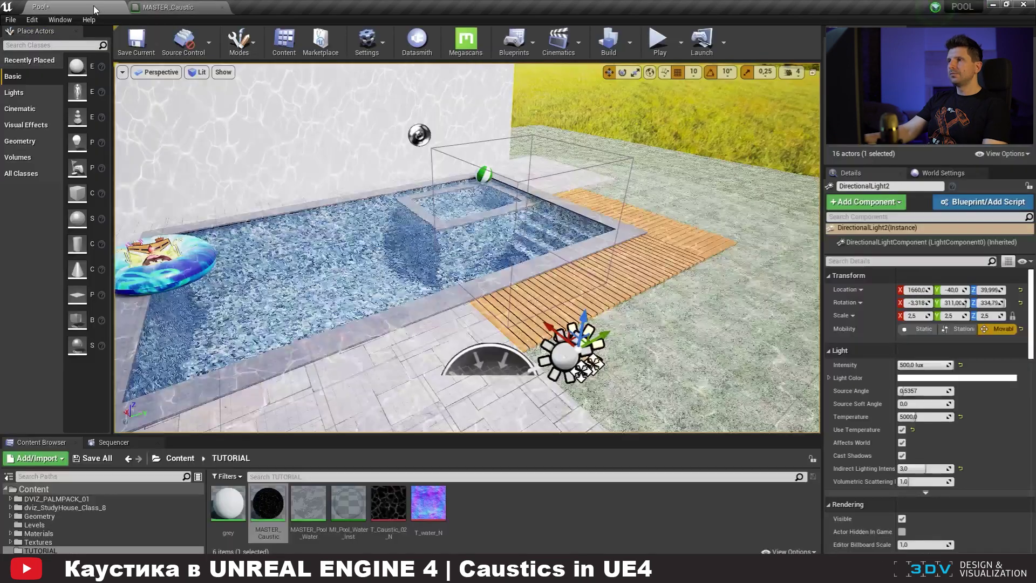
Move DirectionalLight2 along the Y axis, away from the original light, to Y location 170.
right_click_drag(428, 261, 391, 245)
key("w")
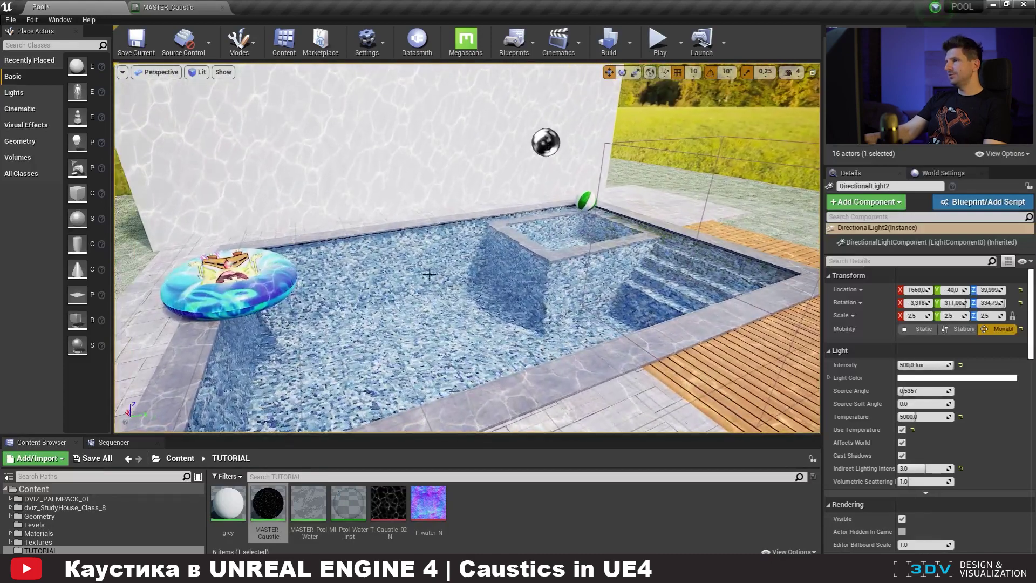
key("s")
right_click_drag(439, 274, 480, 293)
key("d")
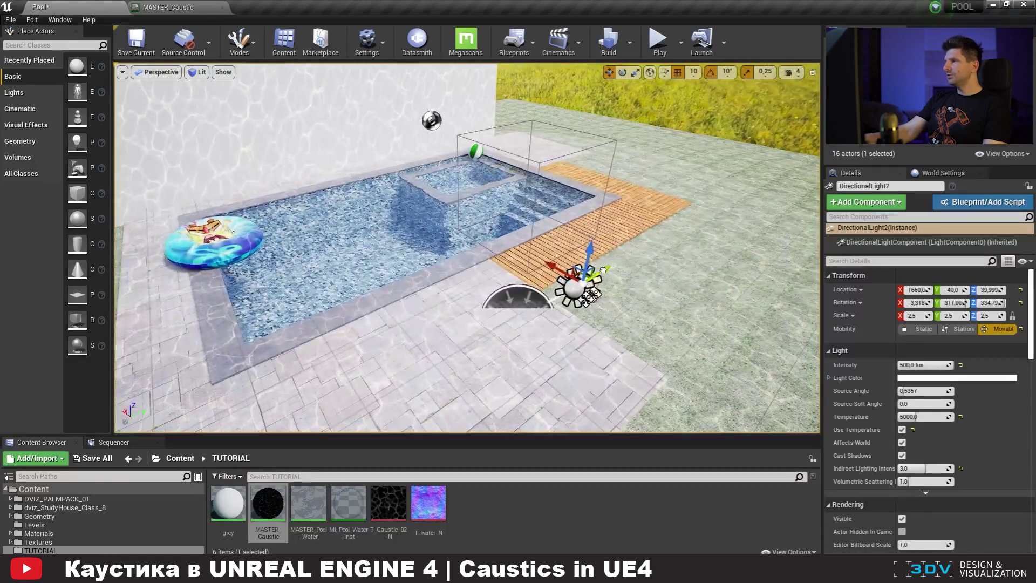
left_click_drag(603, 268, 669, 231)
Expand the advanced light settings of DirectionalLight2 and switch its Lighting Channels from Channel 0 to Channel 1.
mouse_move(698, 317)
right_mouse_down()
mouse_move(679, 323)
mouse_move(708, 325)
mouse_move(687, 324)
right_mouse_up()
key("a")
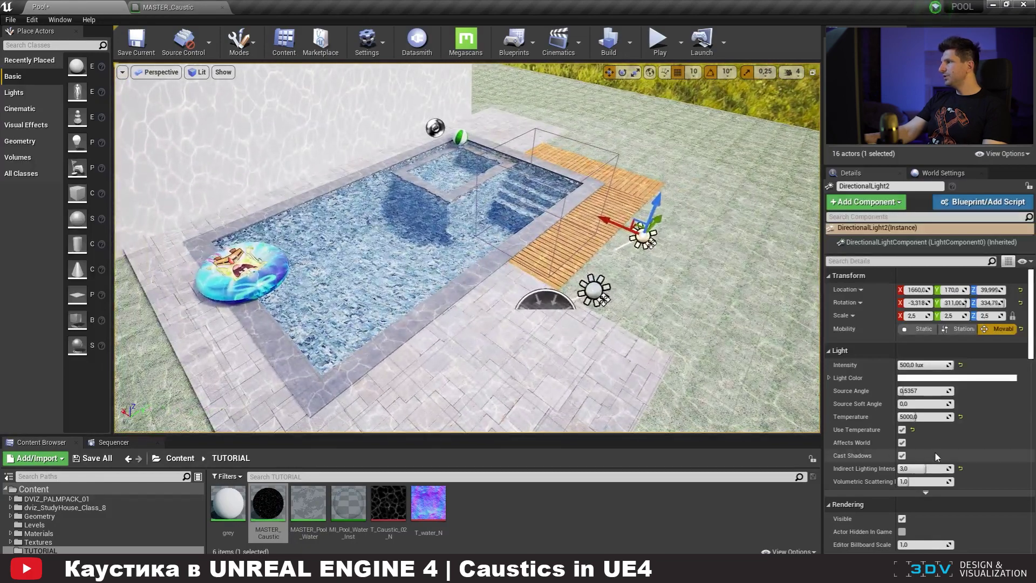
scroll(935, 453, "down", 2)
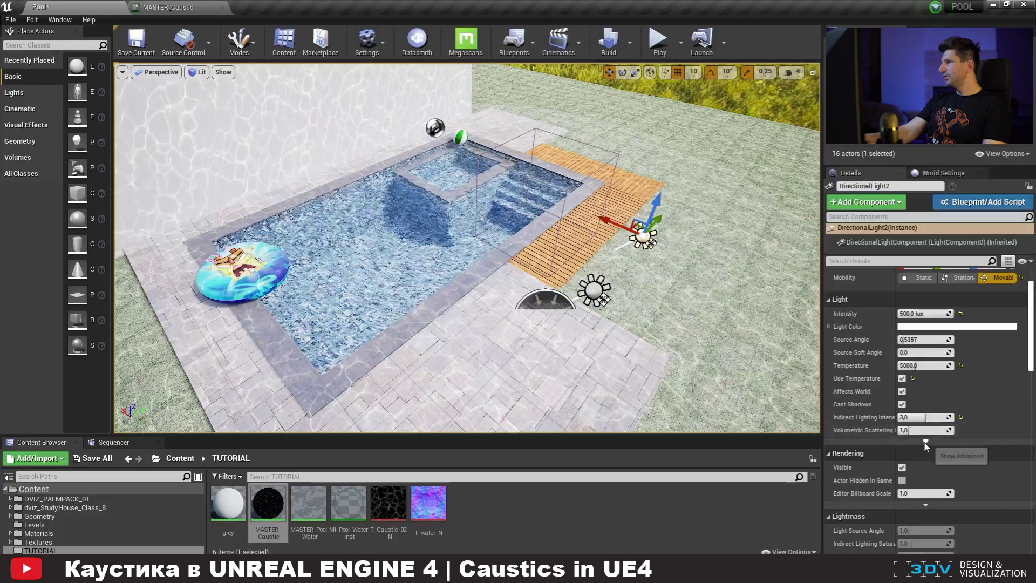
left_click(926, 443)
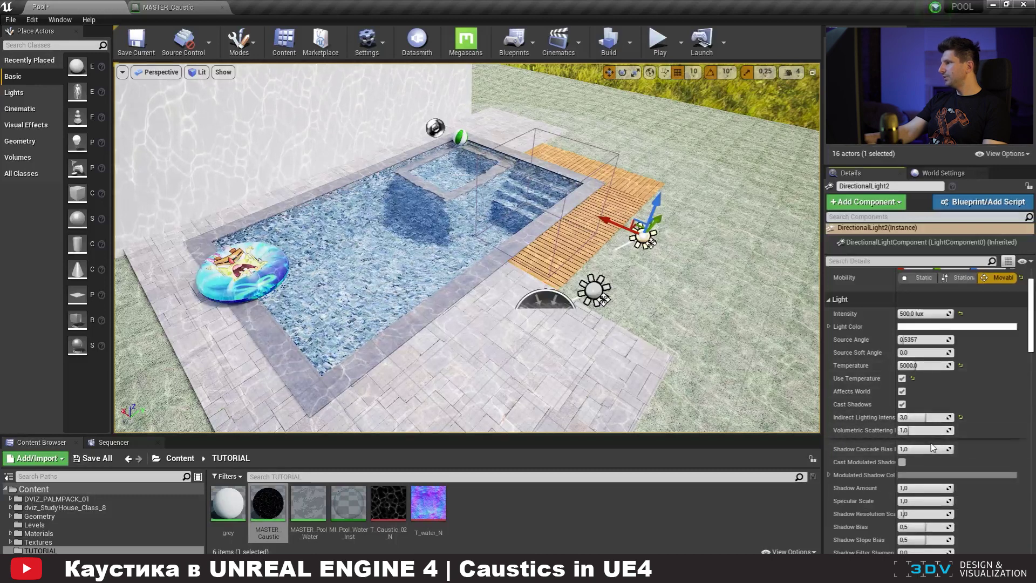
scroll(932, 447, "down", 7)
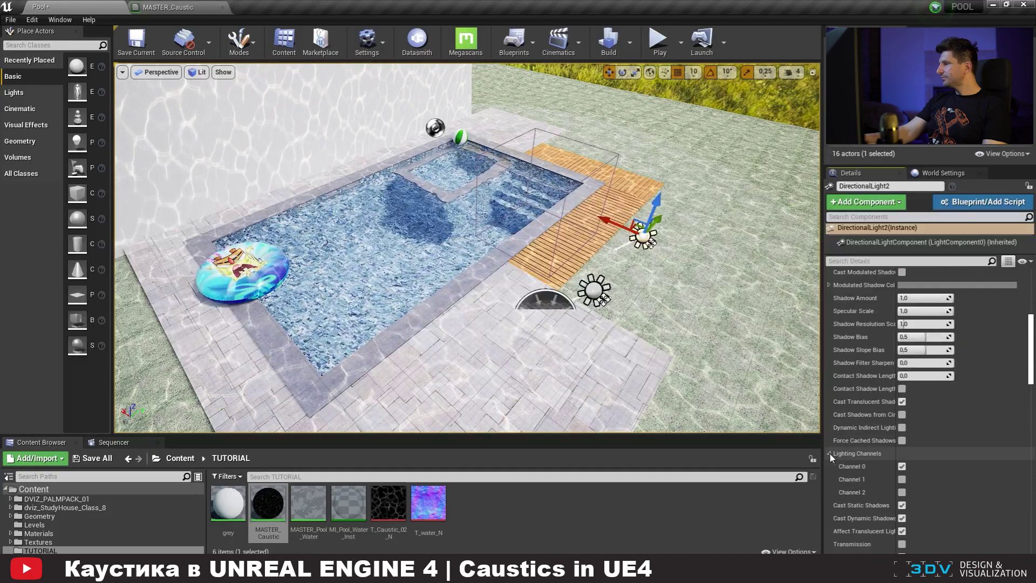
left_click(902, 467)
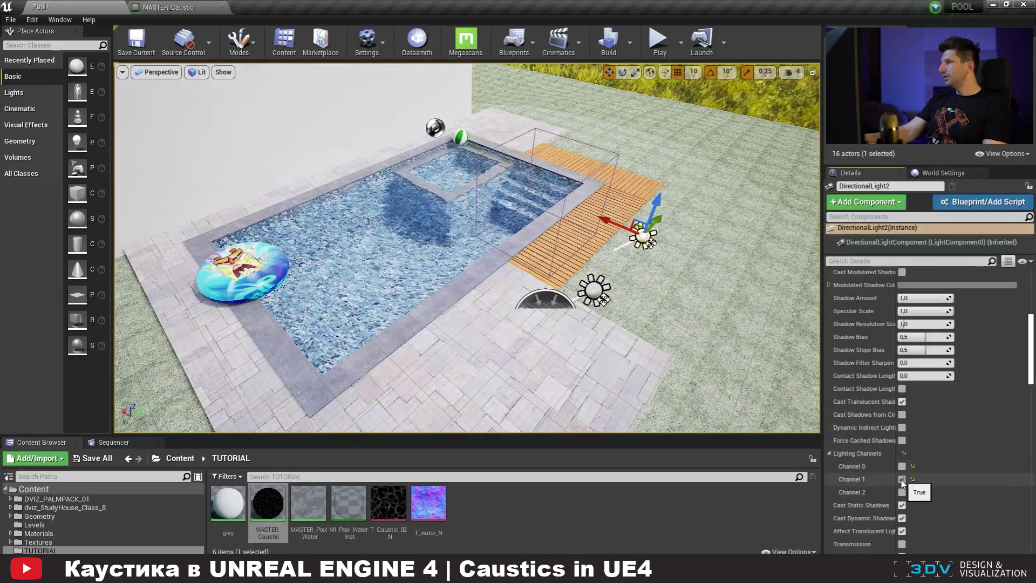
Hide the SM_Terrain_PoolWater mesh that covers the pool basin.
left_click_drag(539, 298, 537, 121, "alt")
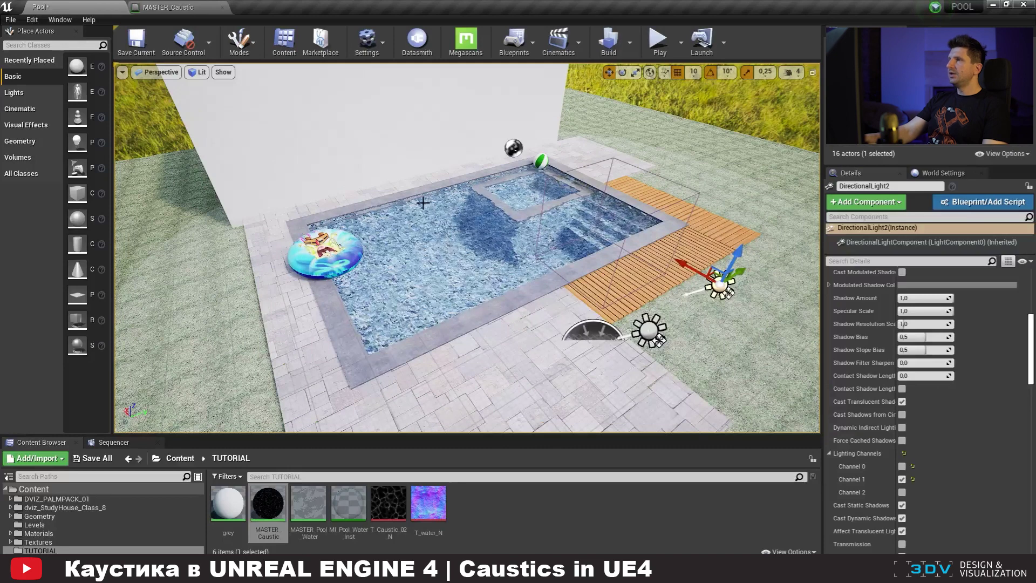
left_click(452, 270)
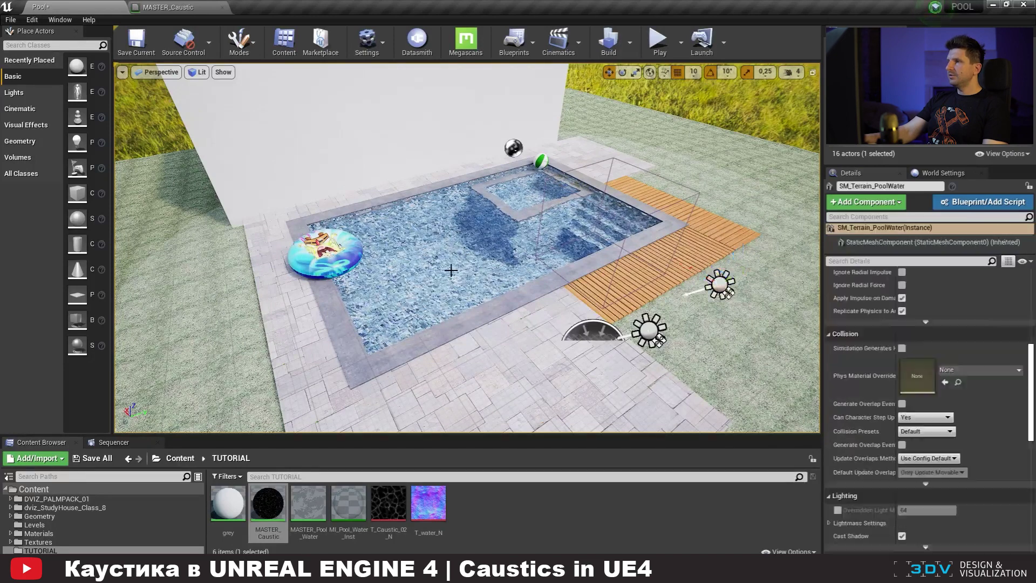
key("h")
Expand the advanced lighting settings of the pool basin mesh SM_Terrain_Box530 and enable lighting Channel 1 in addition to Channel 0.
left_click(455, 268)
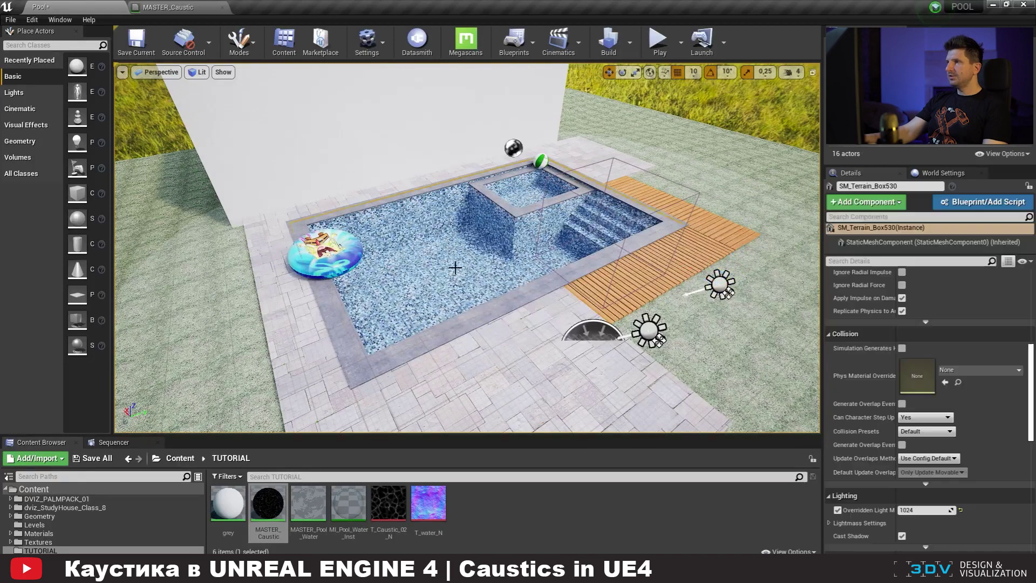
scroll(916, 400, "up", 7)
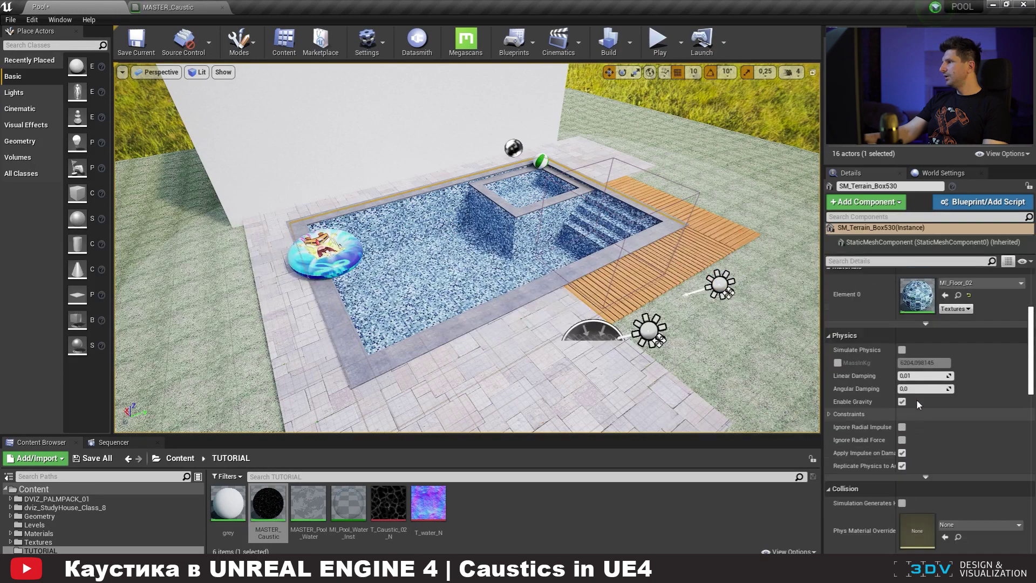
scroll(919, 472, "down", 8)
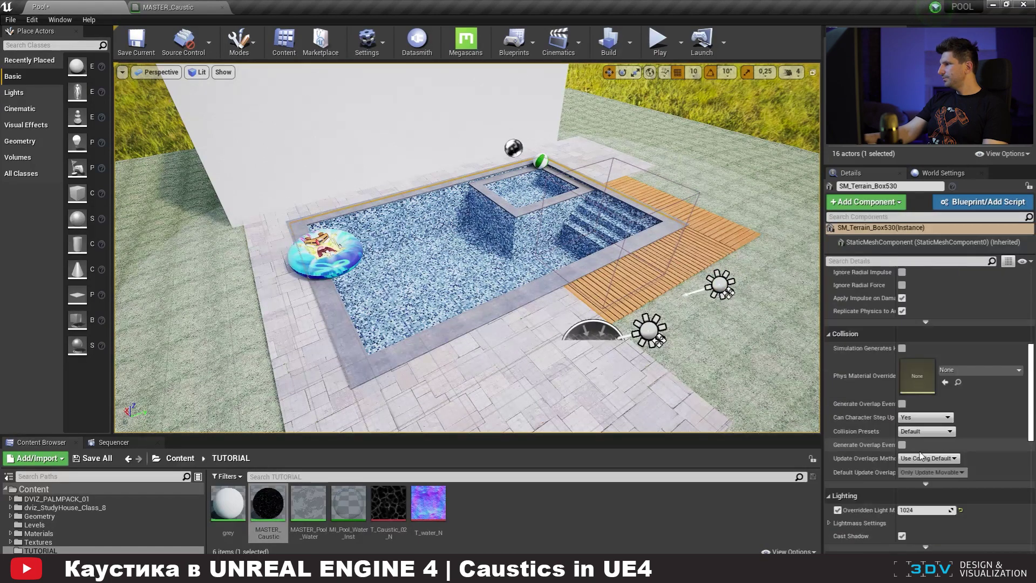
left_click(925, 444)
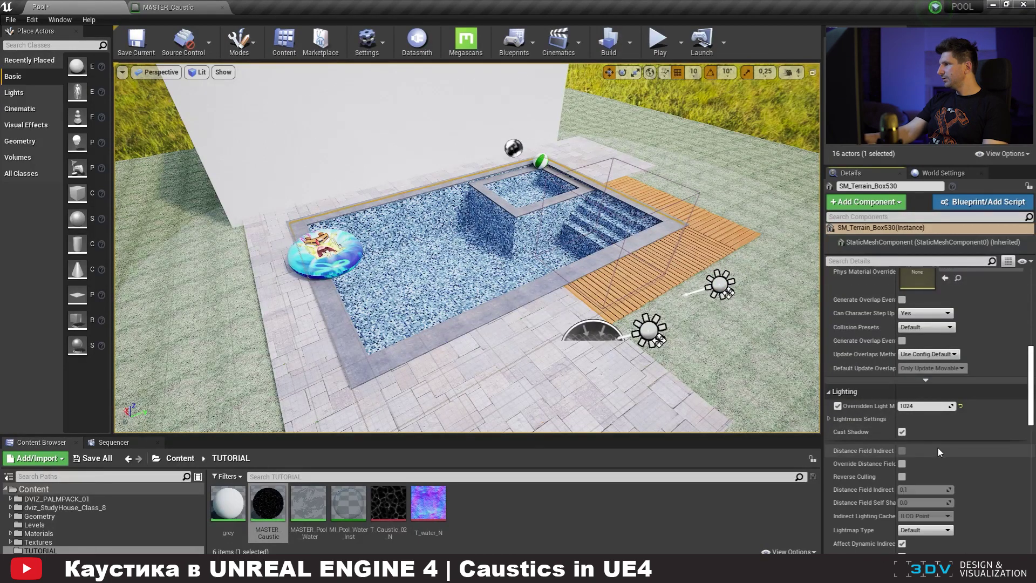
scroll(938, 446, "down", 3)
scroll(935, 464, "down", 5)
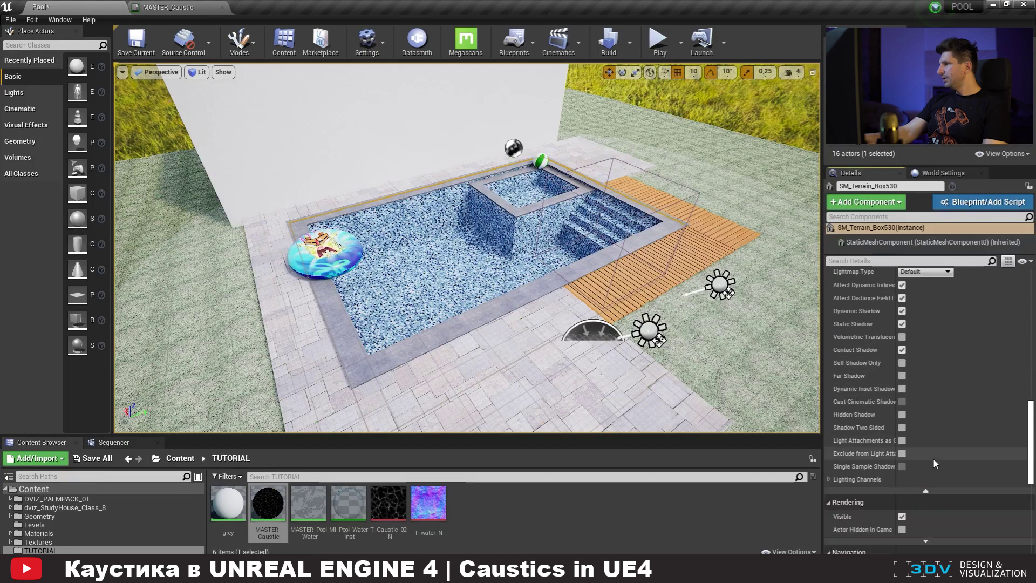
left_click(829, 479)
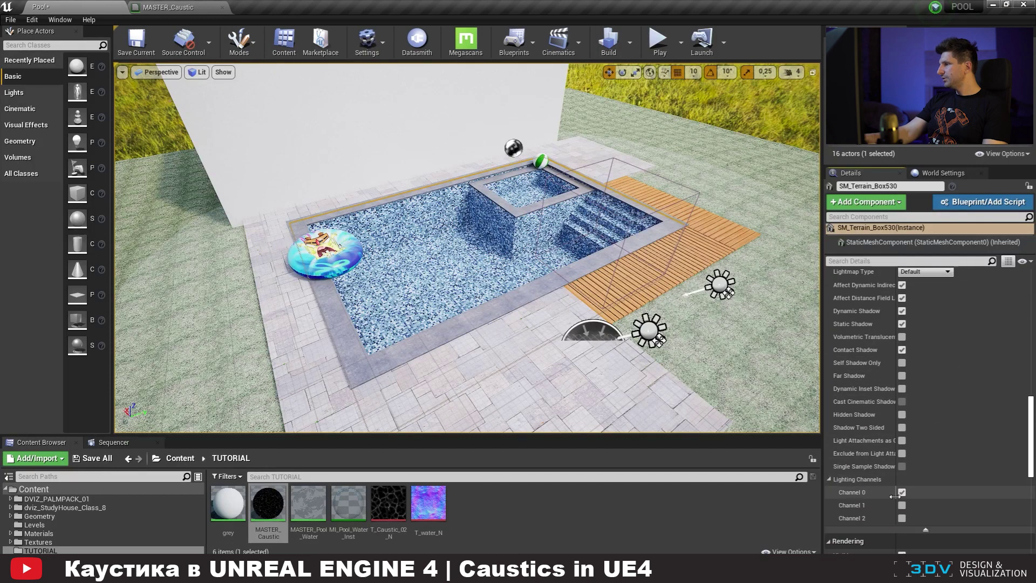
scroll(470, 274, "up", 4)
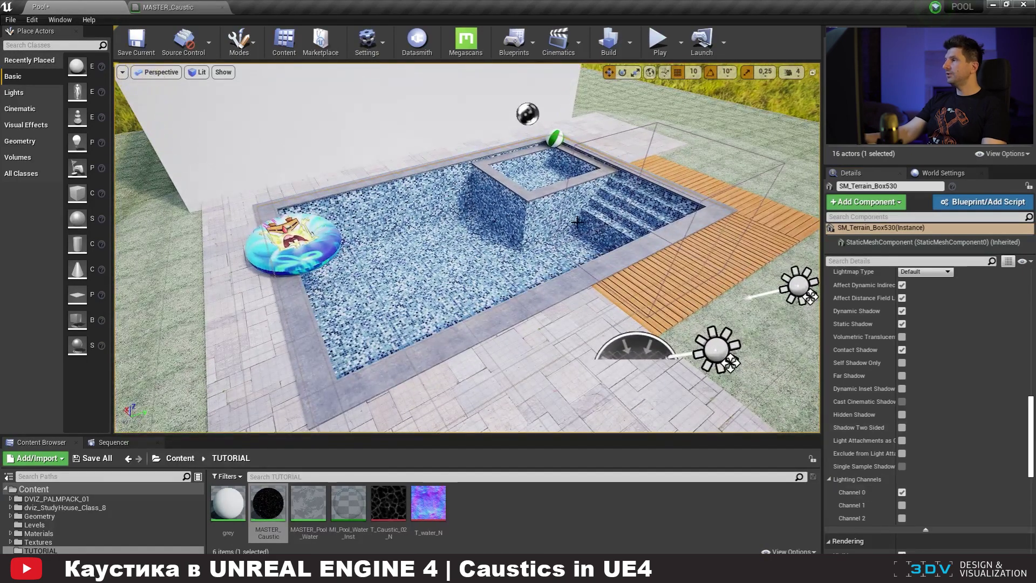
left_click(718, 349)
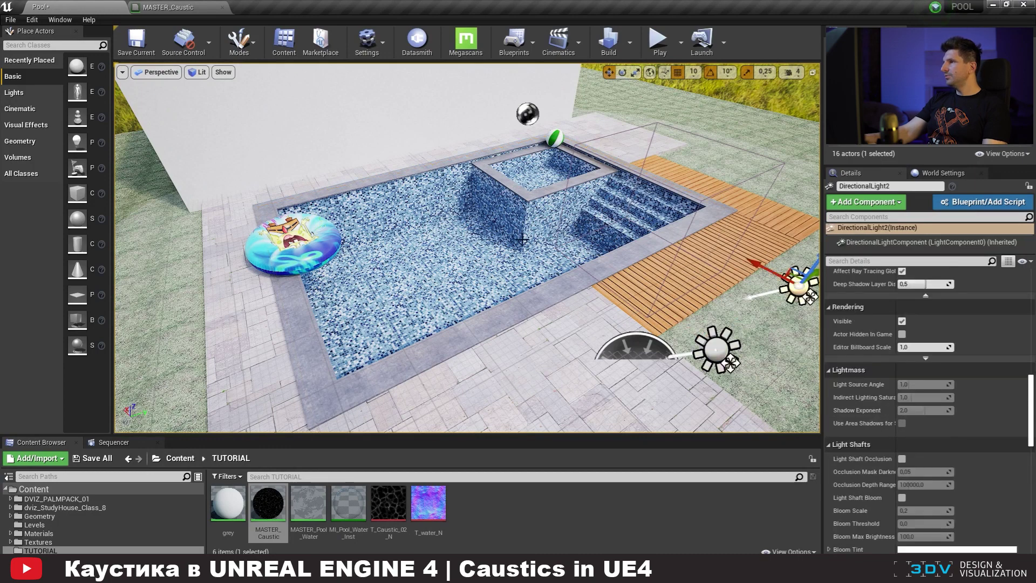
left_click(591, 290)
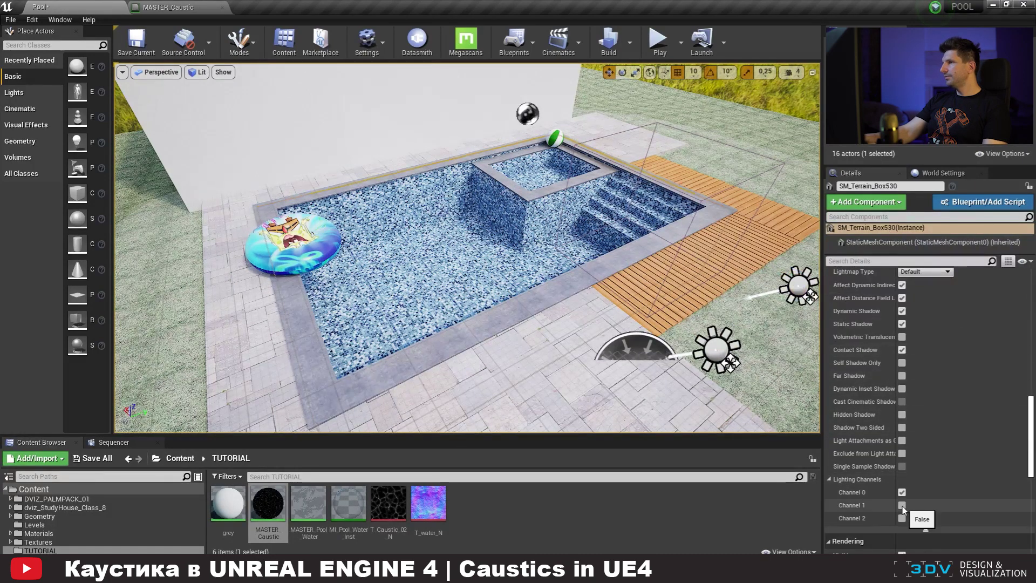
Set the intensity of DirectionalLight2 to 1000 lux and check the caustics inside the pool basin up close.
right_click_drag(496, 304, 606, 122)
left_click(747, 177)
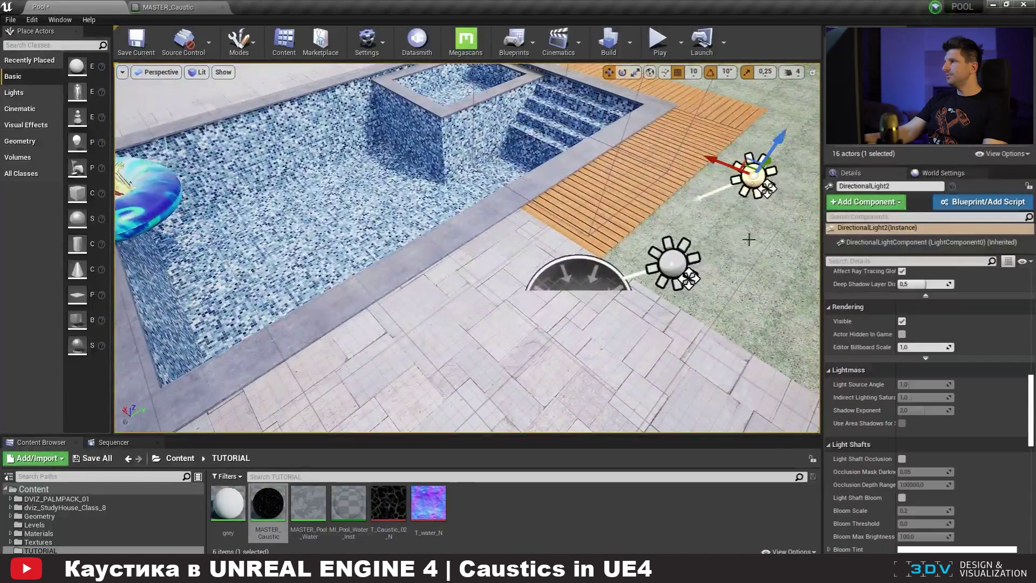
scroll(928, 475, "up", 10)
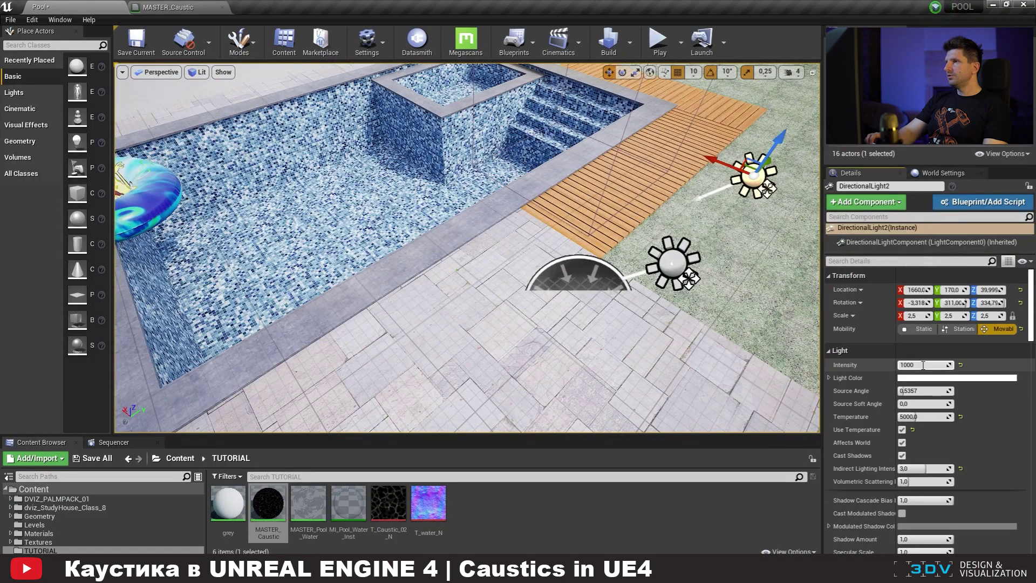
right_click_drag(430, 221, 489, 265)
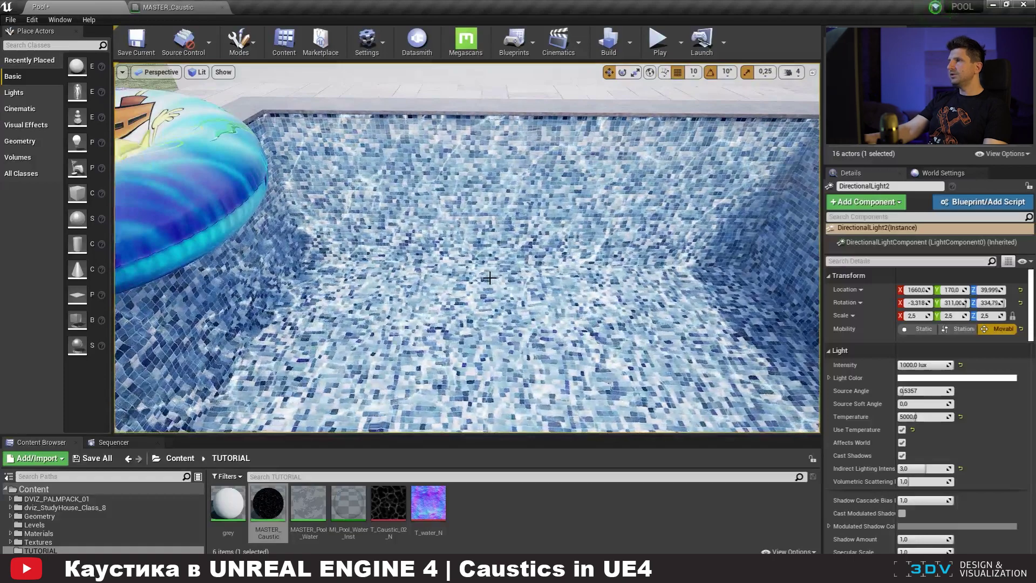
scroll(484, 283, "down", 6)
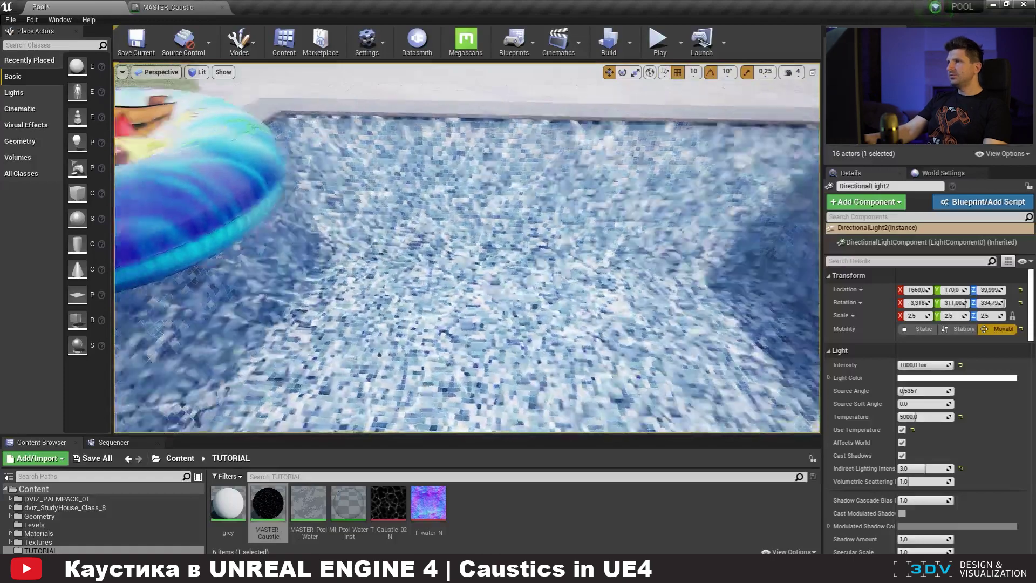
In MASTER_Caustic, set the Wind2 default value to -0.02 and Wind1 to 0.02, save the material and return to the Pool level.
double_click(268, 505)
scroll(388, 337, "up", 5)
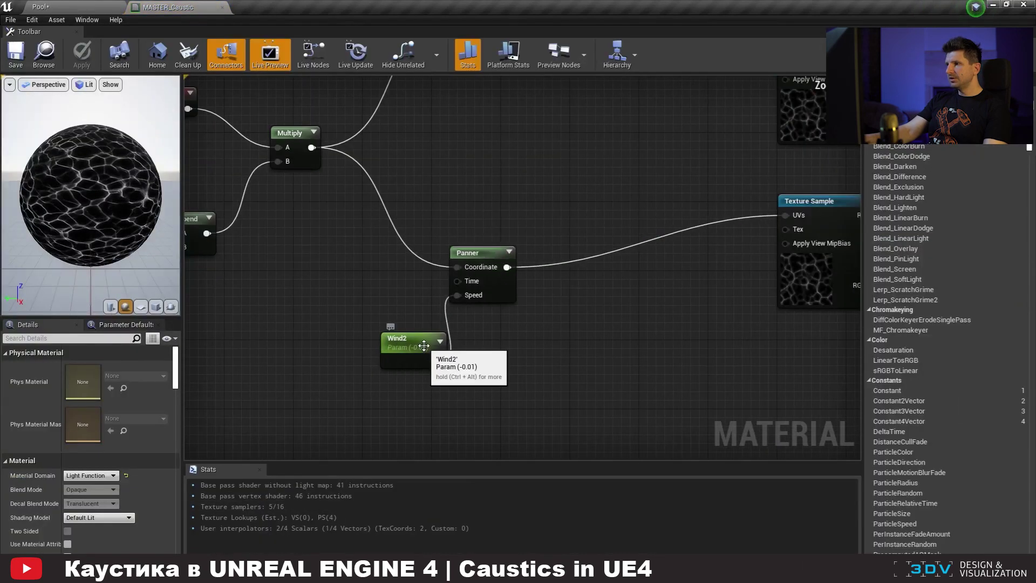
left_click(424, 346)
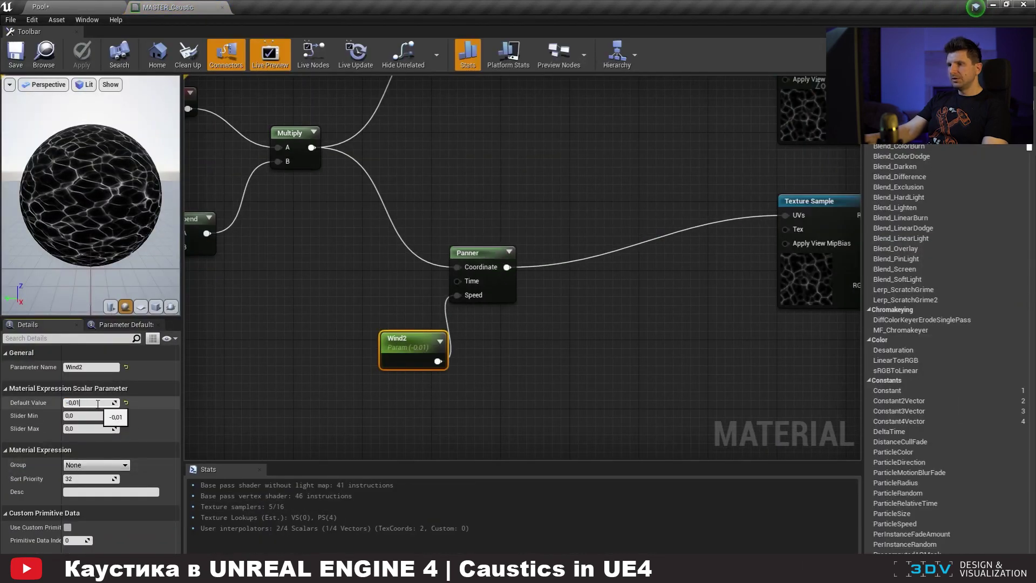
left_click(422, 167)
right_click_drag(462, 149, 455, 278)
left_click(403, 92)
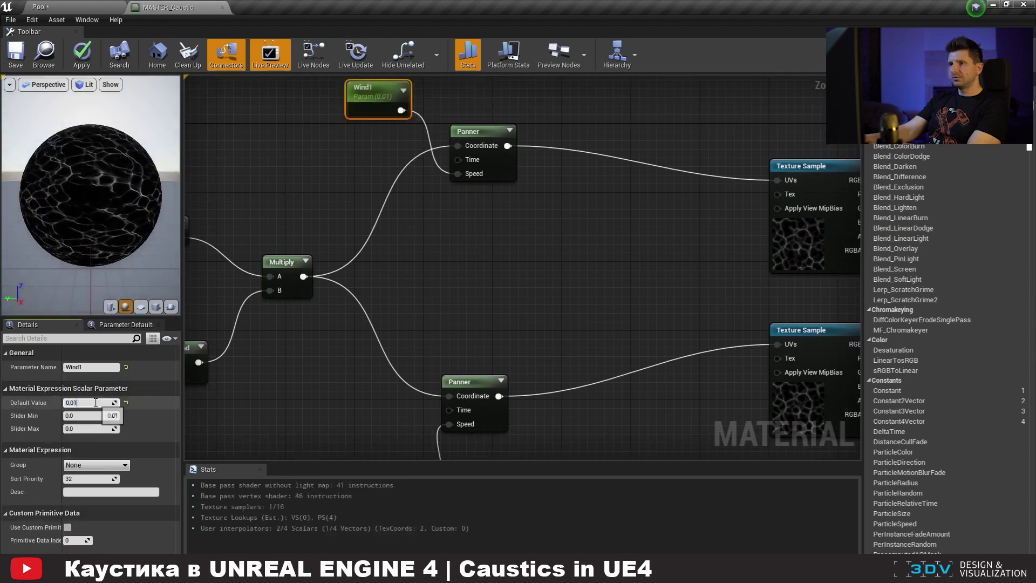
left_click(397, 372)
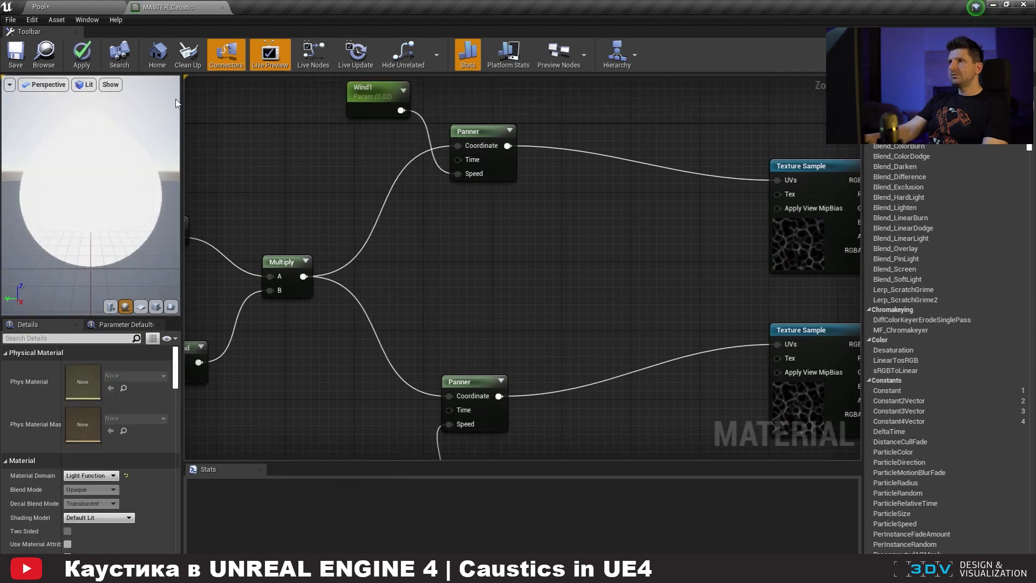
key("ctrl+s")
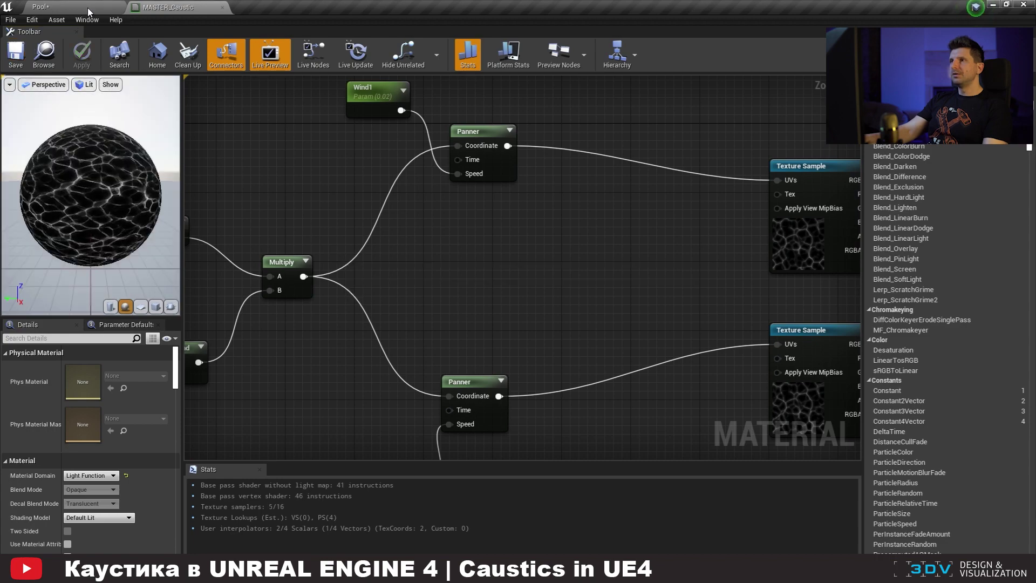
left_click(88, 8)
Raise the intensity of DirectionalLight2 to 2000 lux and inspect the caustics on the pool floor.
right_click_drag(442, 312, 499, 302)
key("s")
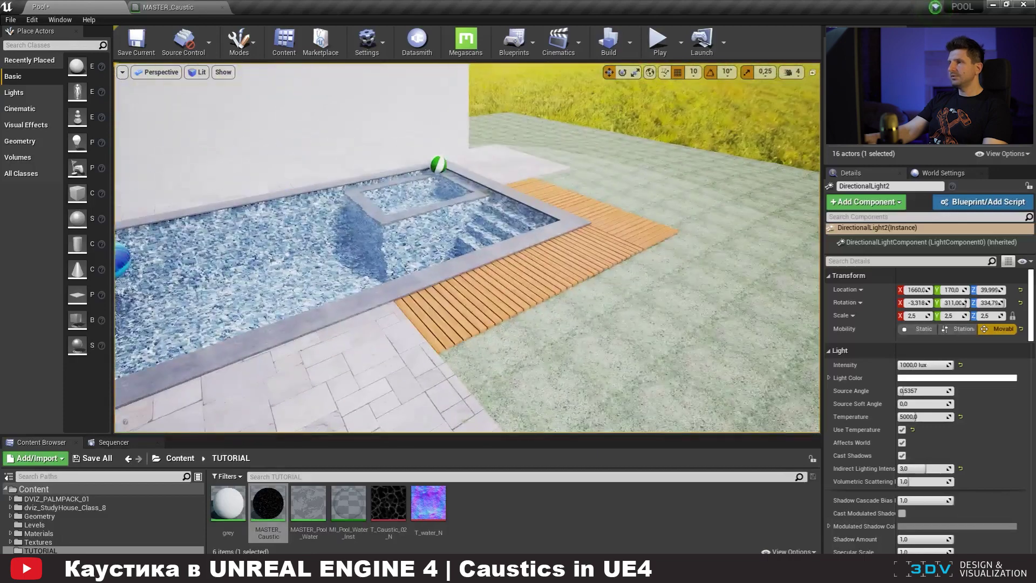
key("g")
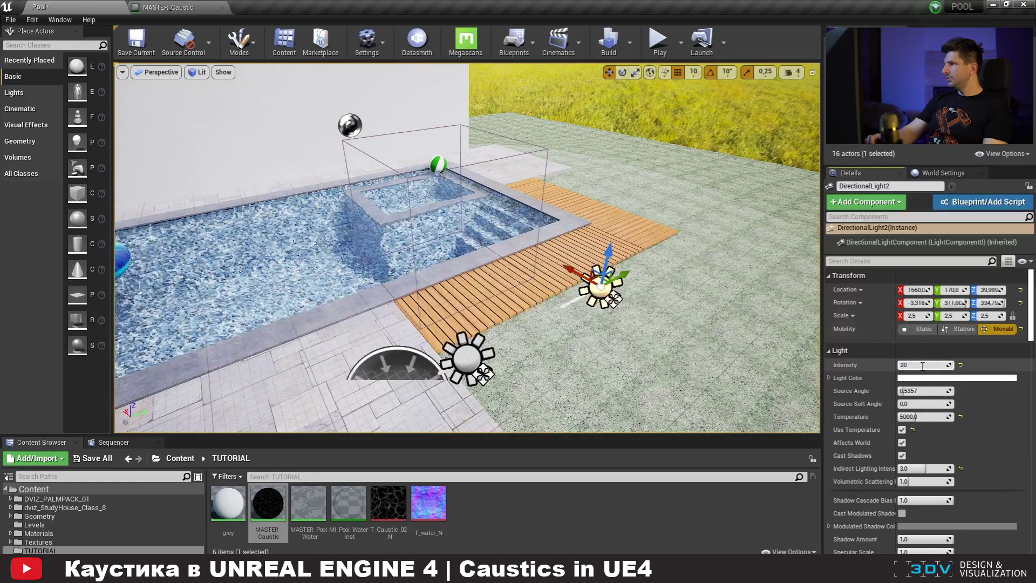
type("00,0 lux")
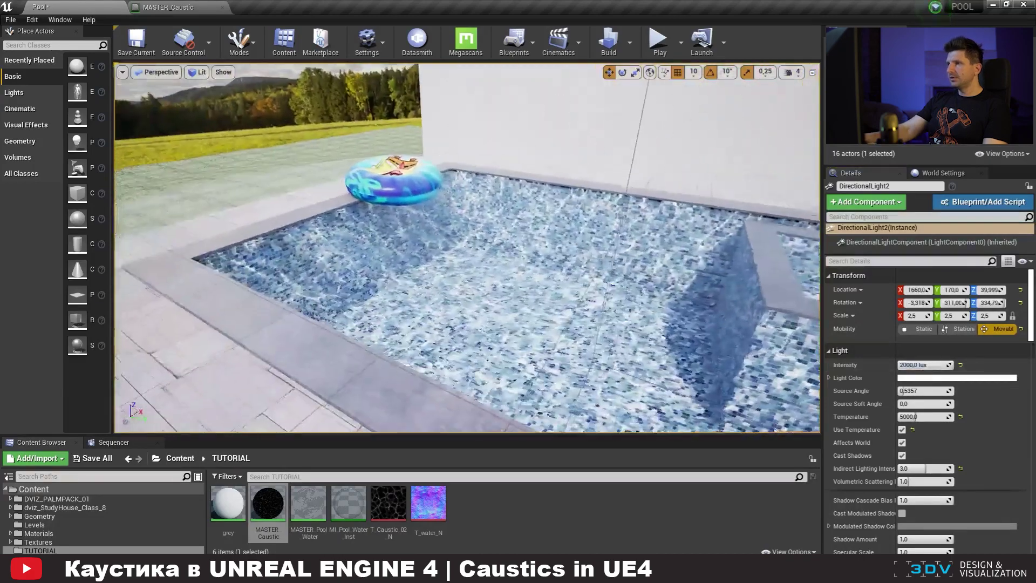
right_click_drag(475, 232, 492, 248)
key("w")
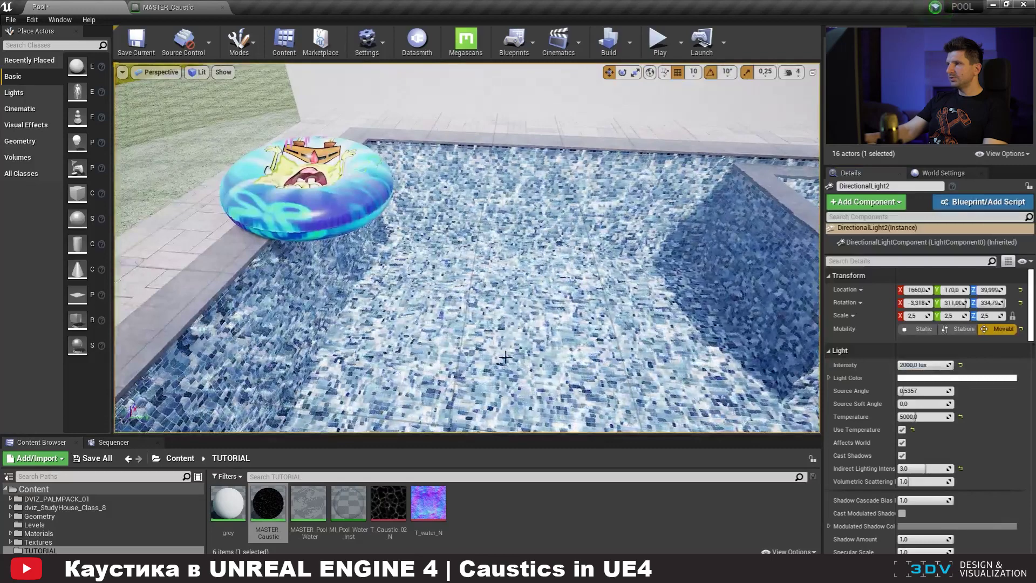
Set the U and V default values in MASTER_Caustic to 7, save the material and go back to the Pool level.
double_click(276, 503)
right_click_drag(317, 337, 594, 265)
left_click(404, 254)
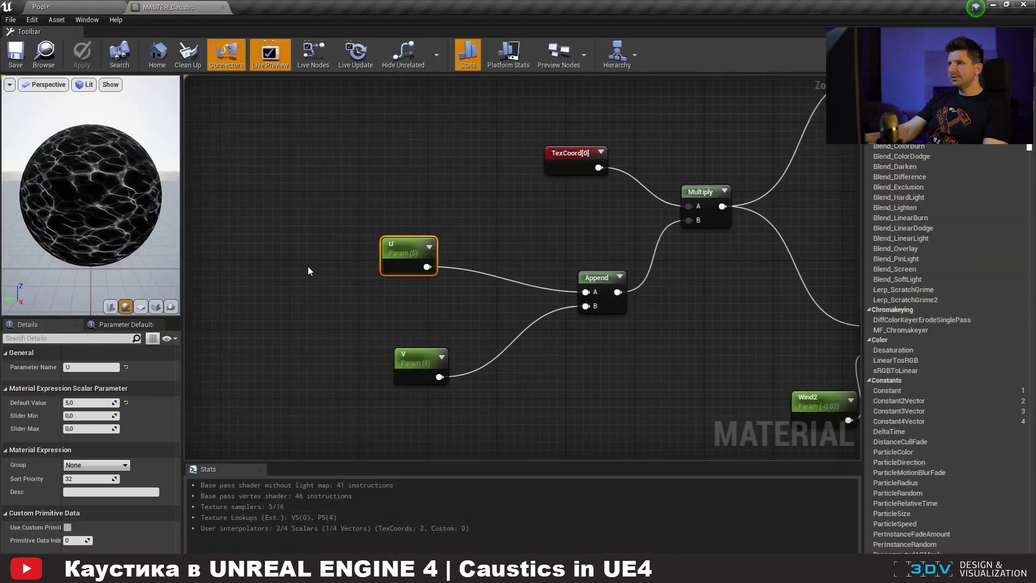
left_click(84, 403)
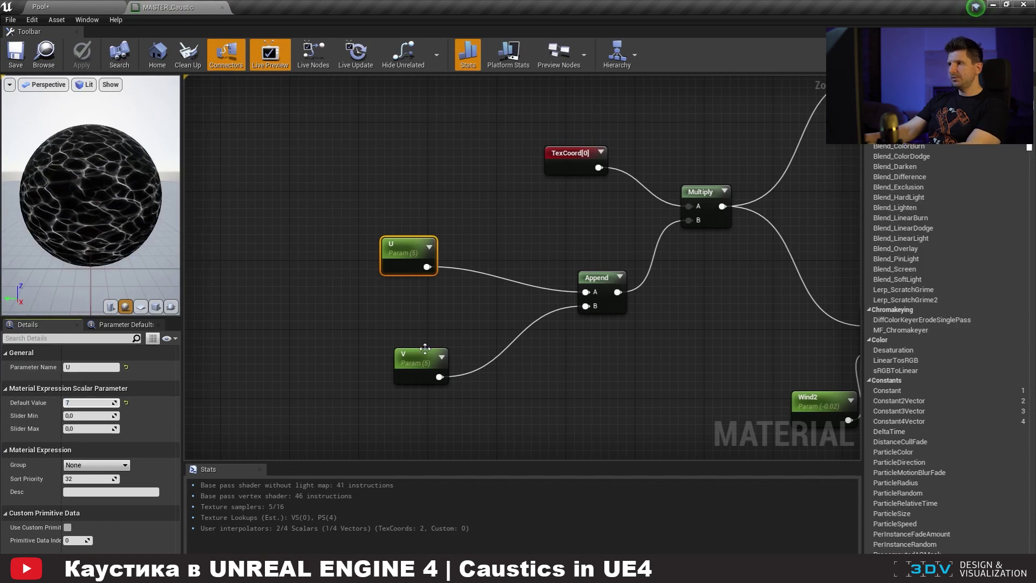
left_click_drag(505, 393, 425, 353)
left_click(86, 403)
type("7")
left_click(226, 349)
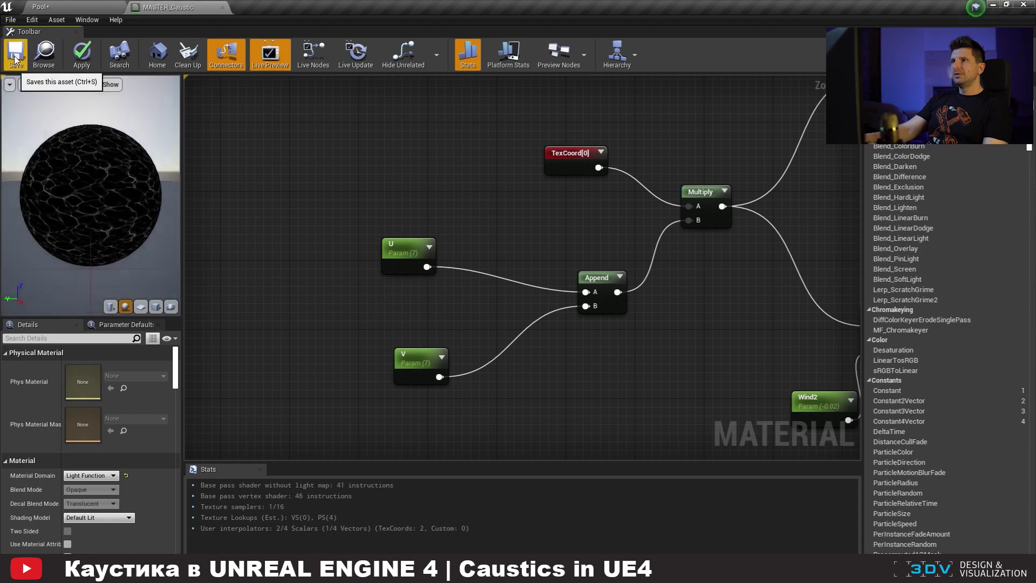
left_click(52, 10)
Enable lighting Channel 1 in addition to Channel 0 on the SM_HousePart_01_new wall behind the pool and view the wall's caustics.
right_click_drag(547, 273, 553, 329)
right_click_drag(515, 165, 515, 165)
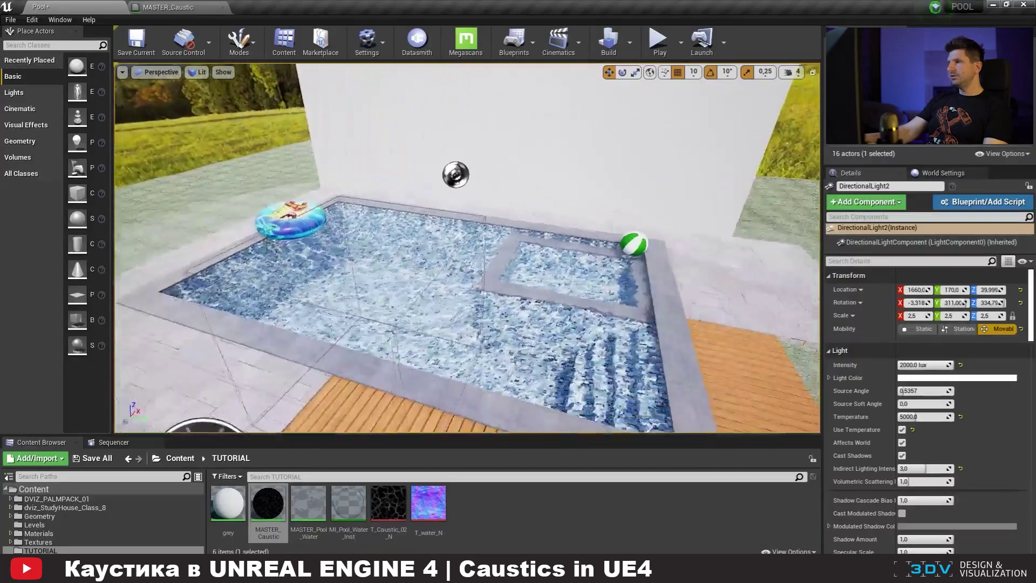
left_click(515, 165)
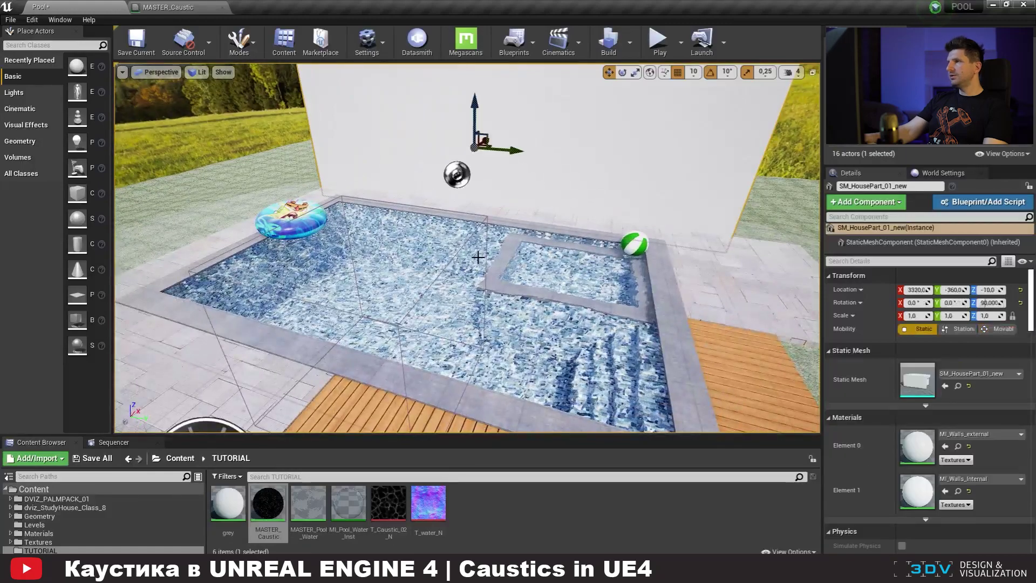
right_click_drag(477, 280, 477, 280)
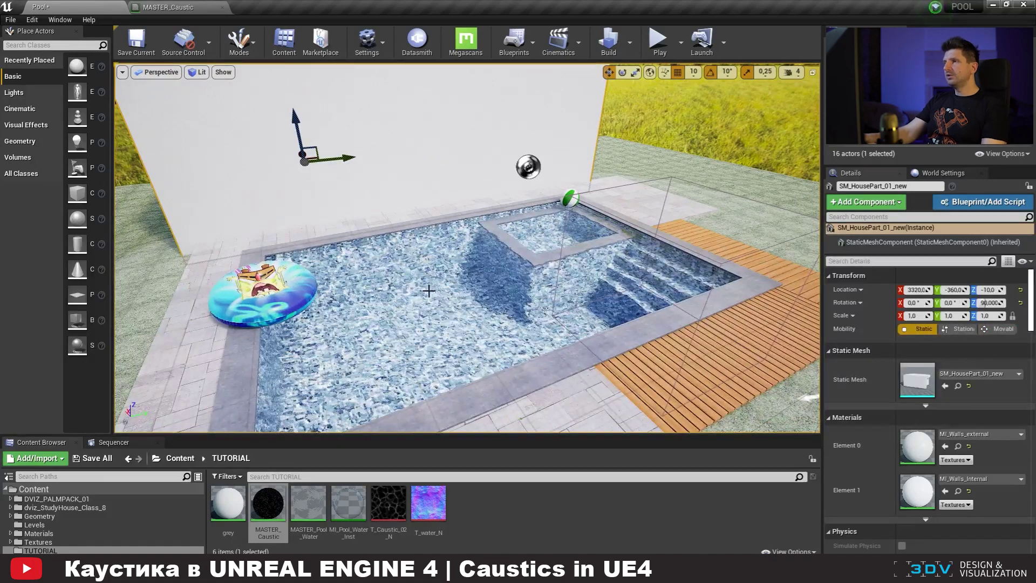
scroll(958, 491, "down", 10)
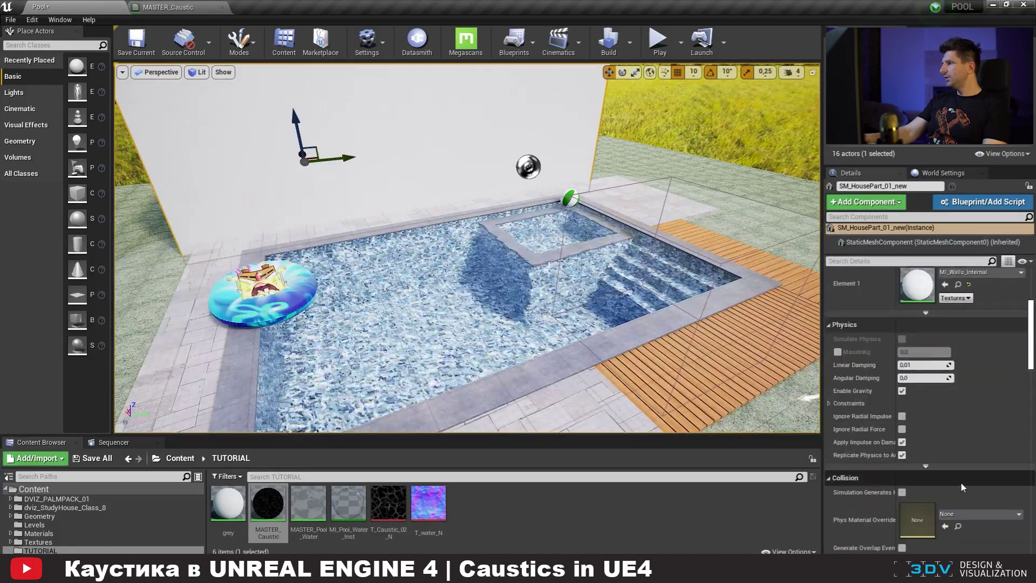
scroll(961, 487, "down", 4)
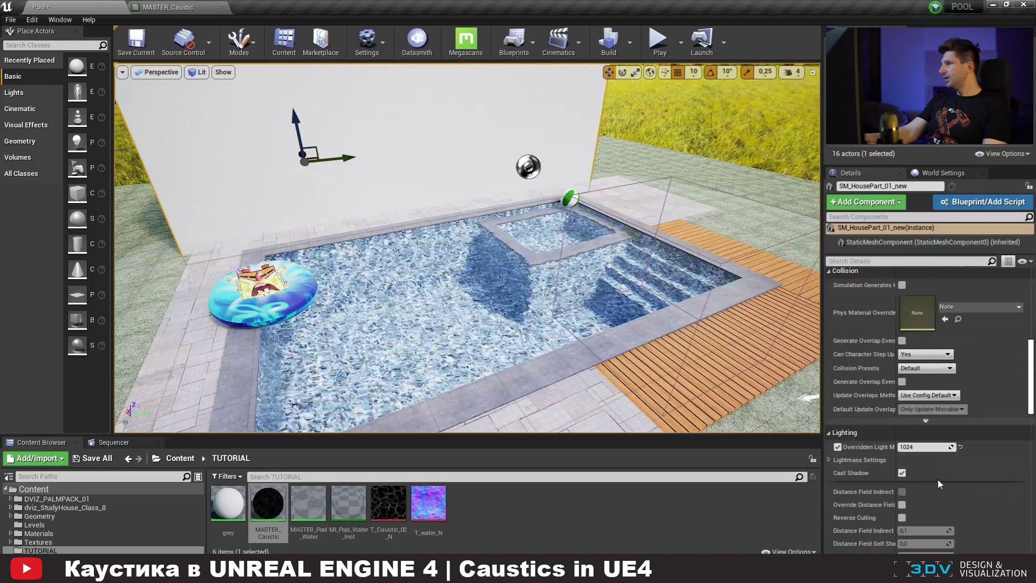
scroll(916, 469, "down", 8)
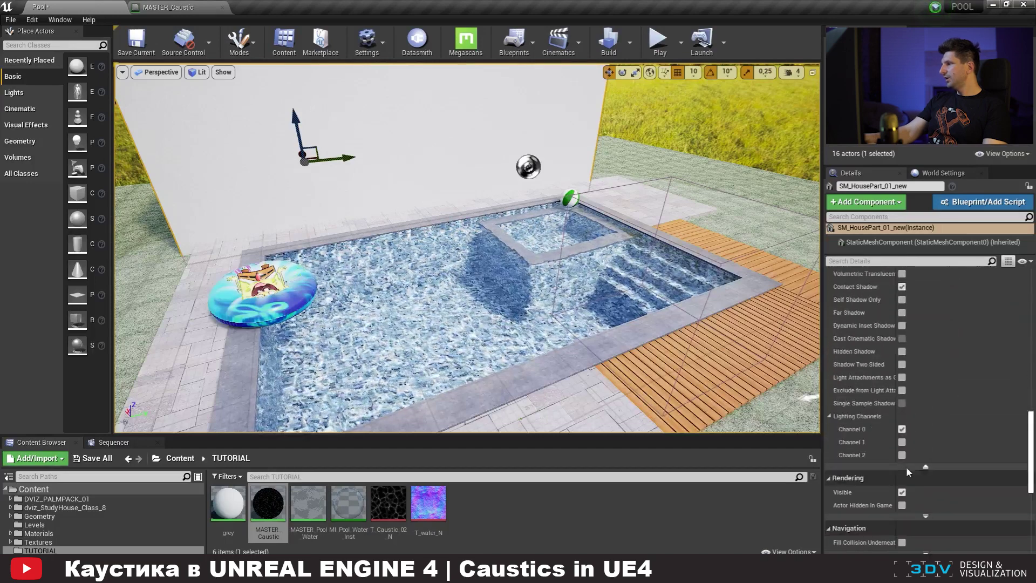
left_click(902, 442)
key("f")
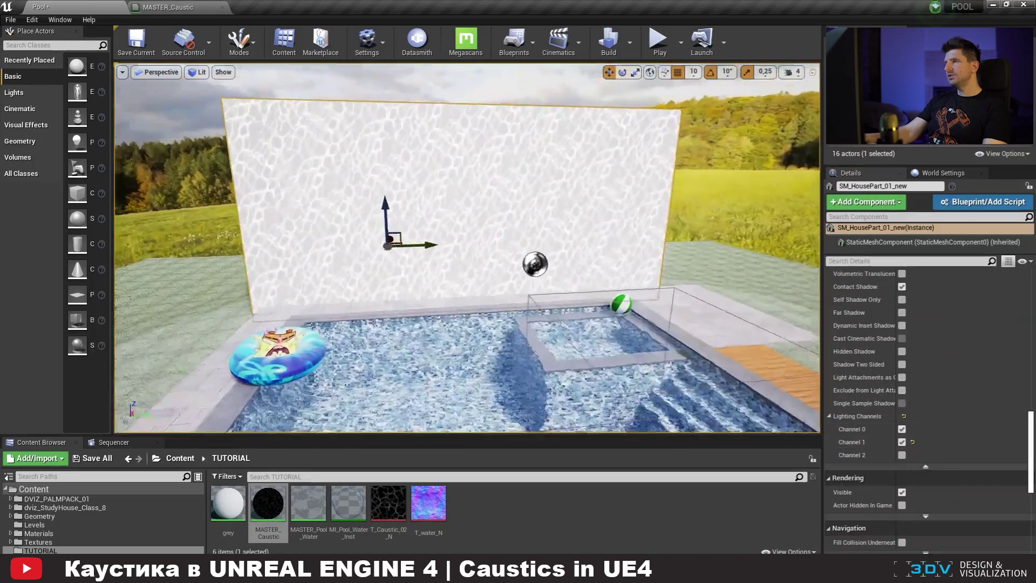
right_click_drag(469, 267, 572, 302)
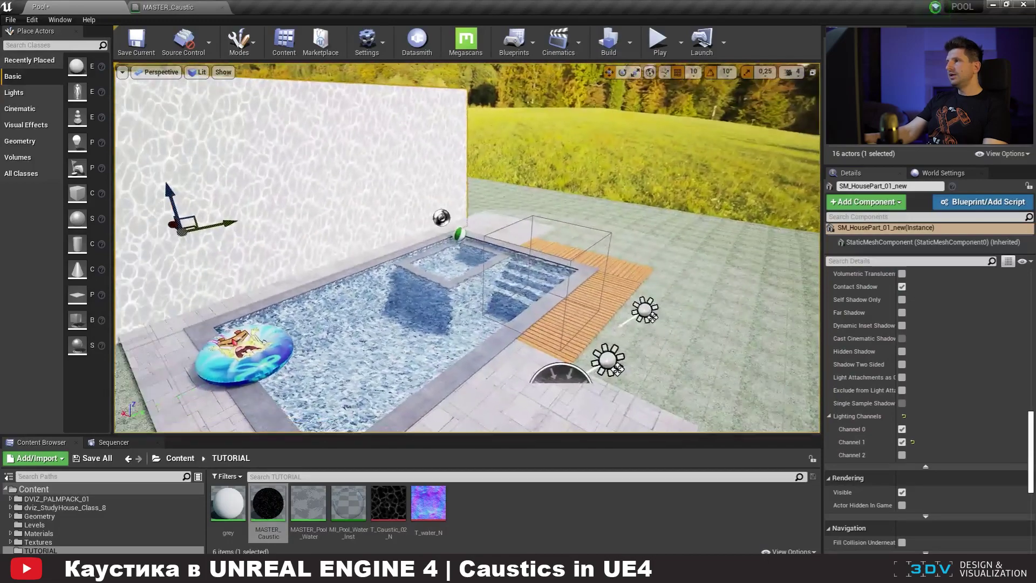
right_click_drag(410, 280, 333, 256)
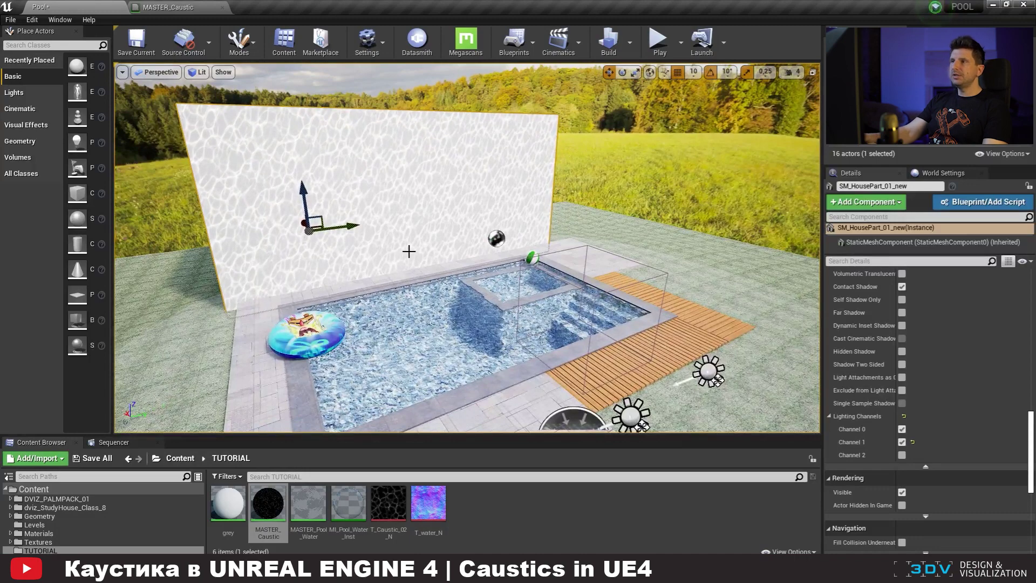
right_click_drag(409, 251, 439, 244)
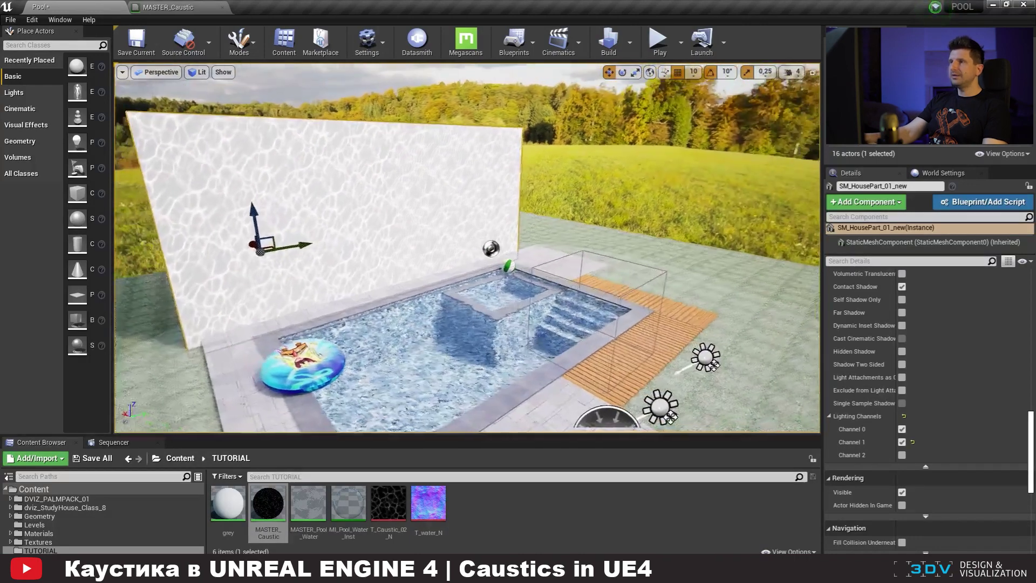
View the wall's caustics beside the pool, then disable lighting Channel 1 on the SM_HousePart_01_new wall.
left_click(48, 92)
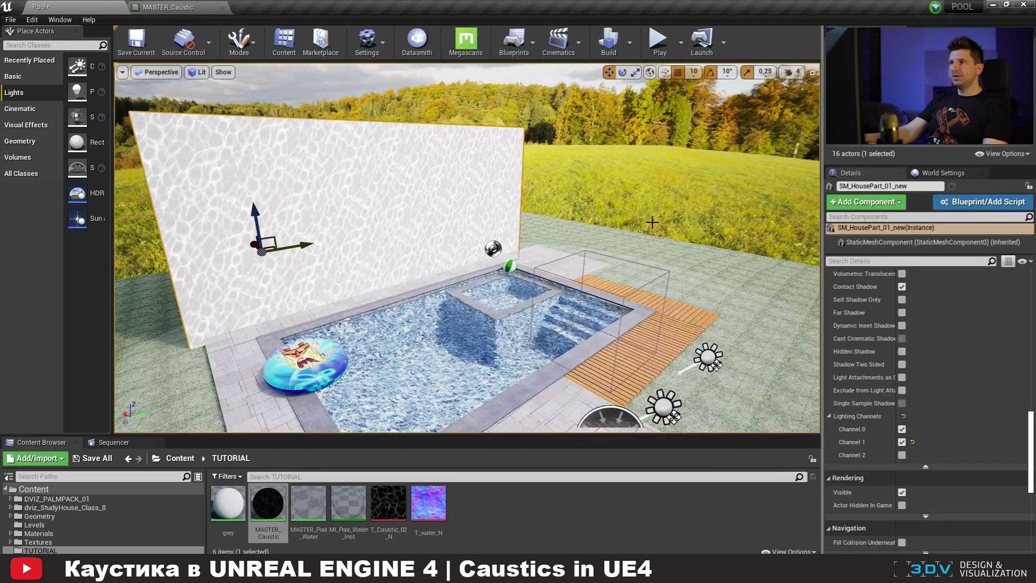
mouse_move(687, 258)
right_mouse_down()
mouse_move(593, 243)
mouse_move(685, 260)
right_mouse_up()
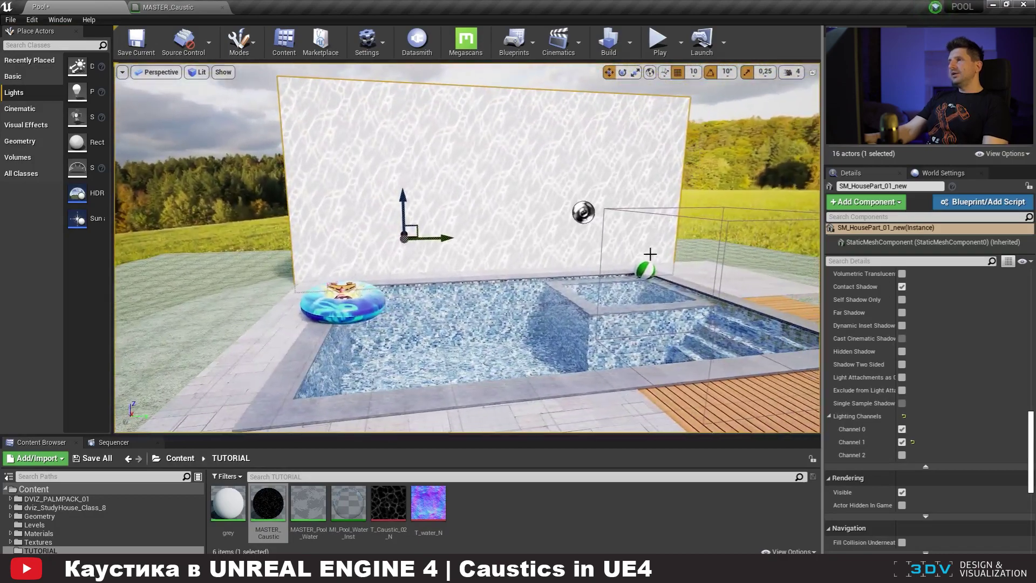
right_click_drag(614, 287, 531, 295)
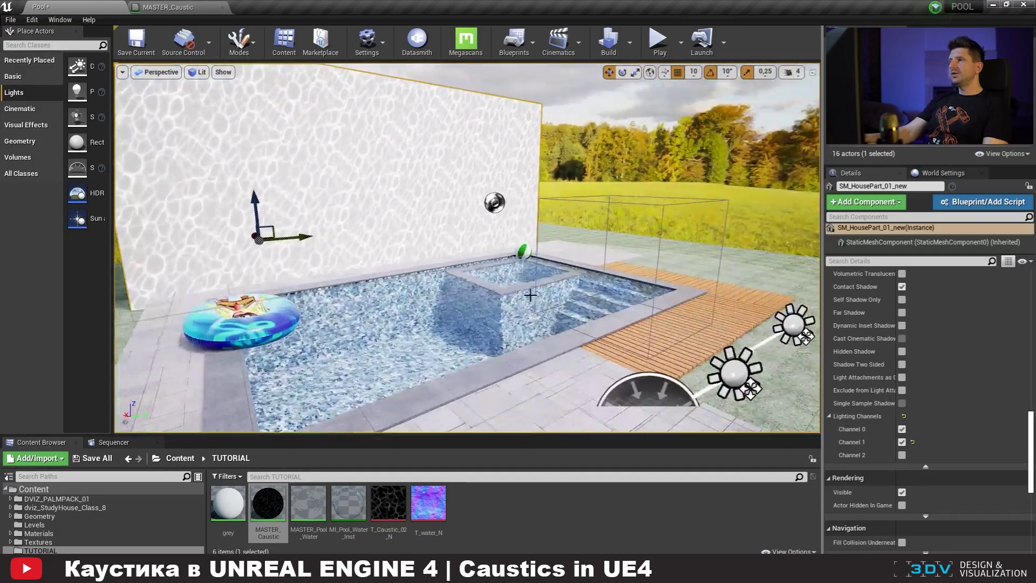
left_click(901, 442)
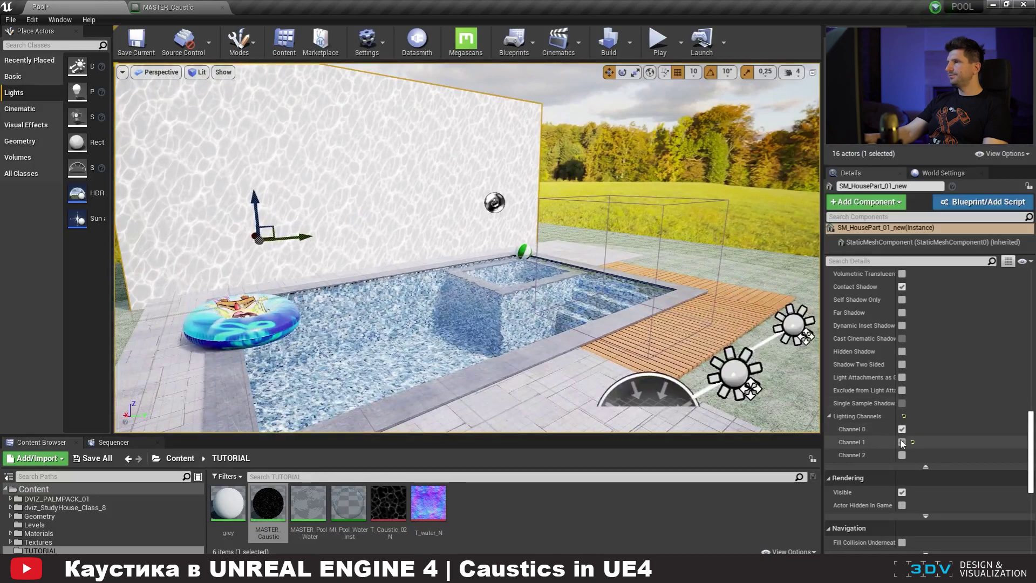
Examine the lighting of the pool and the wall in the Pool_night level, from above and below the water.
right_click_drag(448, 318, 297, 328)
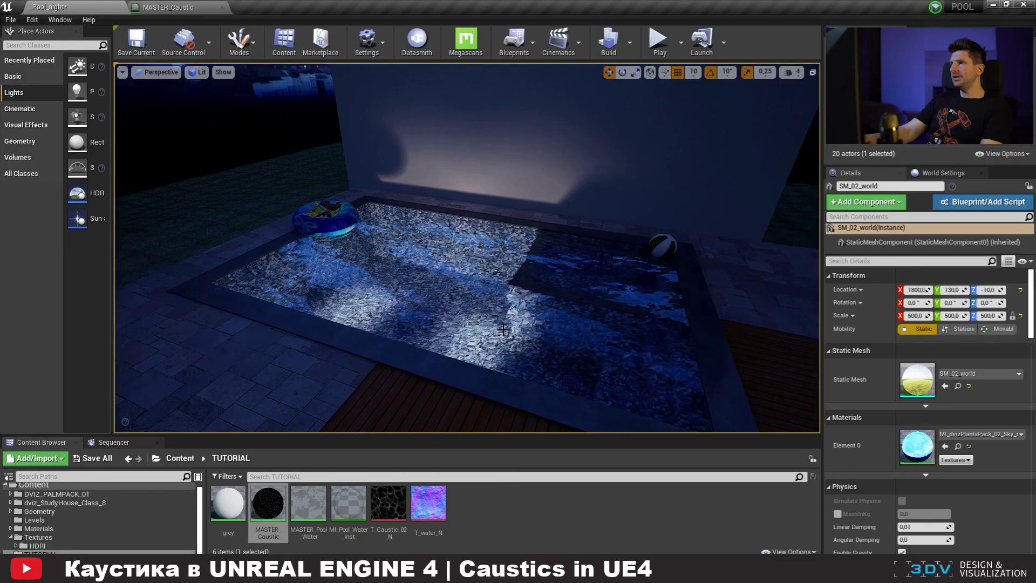
mouse_move(467, 248)
right_mouse_down()
mouse_move(484, 249)
mouse_move(457, 248)
right_mouse_up()
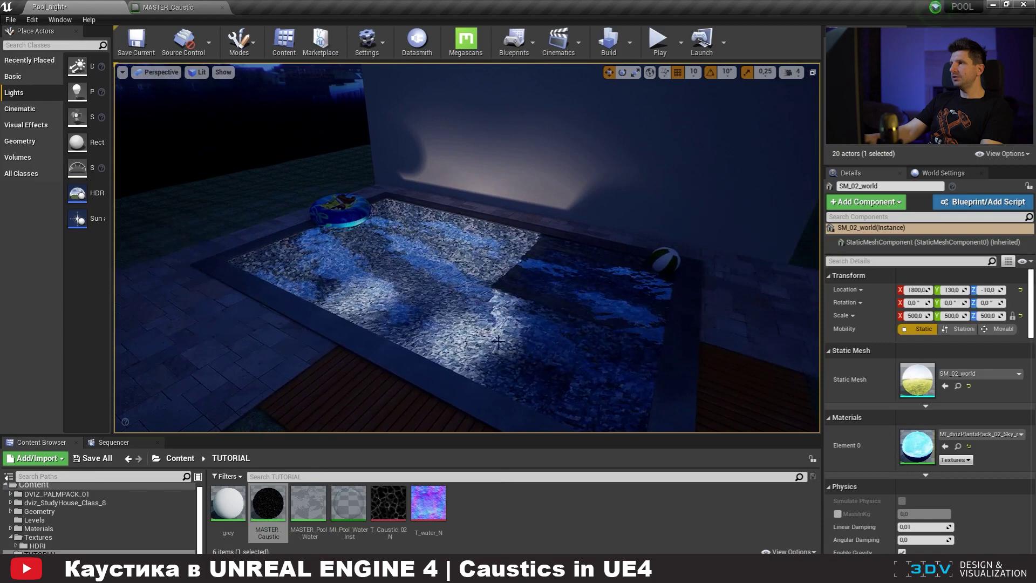
right_click_drag(496, 327, 468, 341)
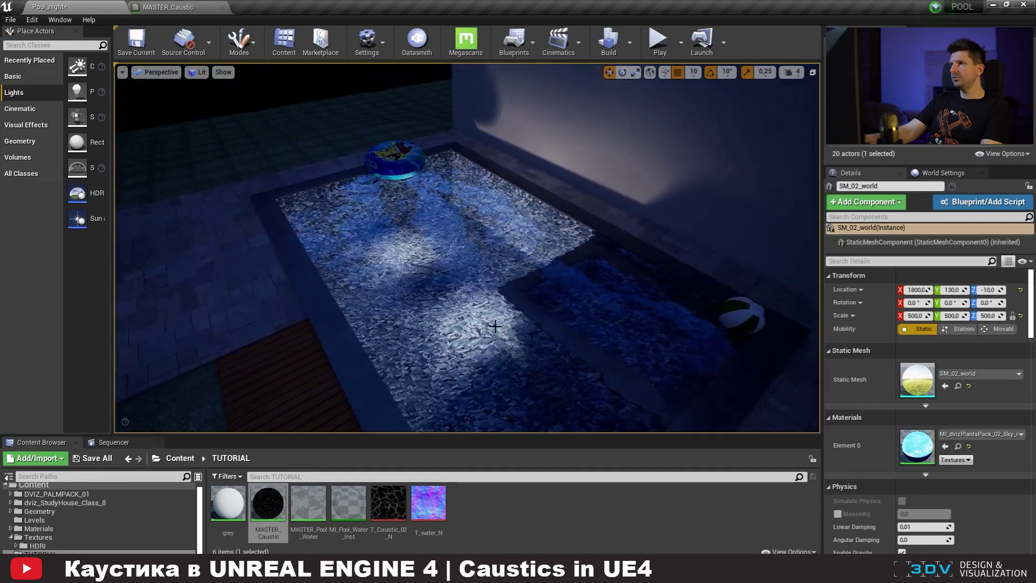
left_click(200, 72)
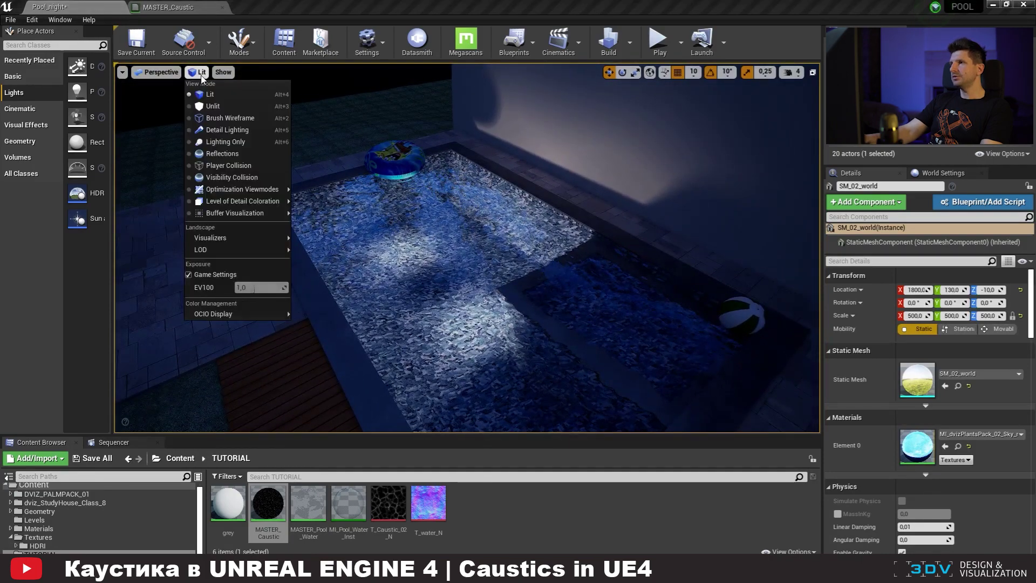
left_click(201, 75)
right_click_drag(377, 245, 315, 205)
key("g")
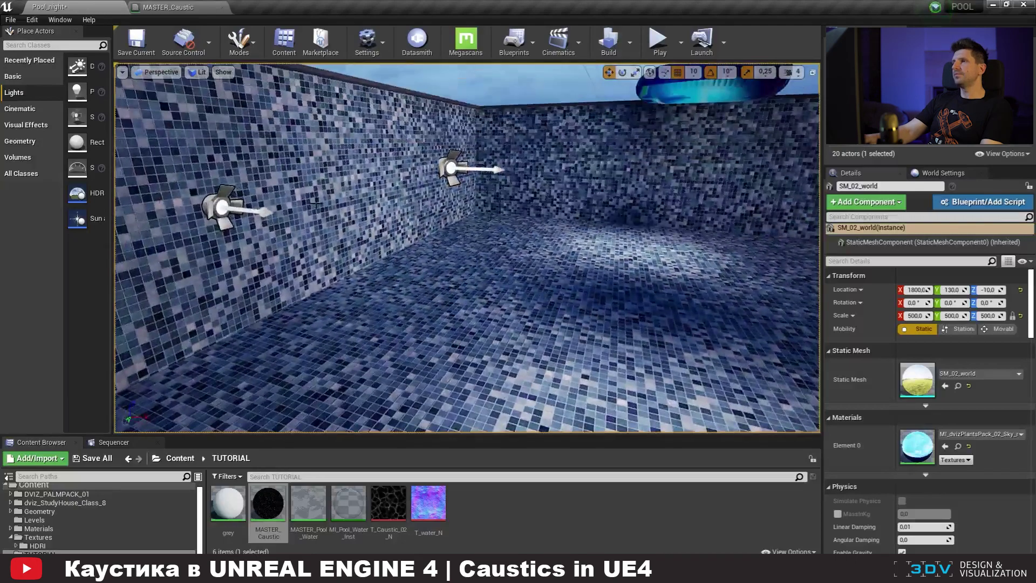
Inspect the two spotlights on the pool's underwater side wall and the light cones they cast.
left_click(224, 206)
left_click(453, 167, "ctrl")
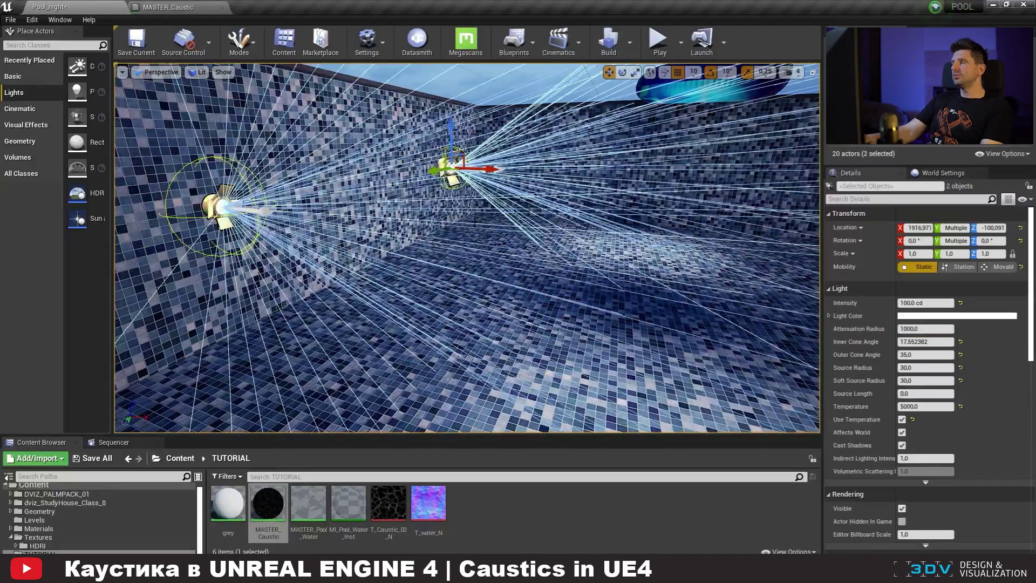
mouse_move(475, 248)
right_mouse_down()
mouse_move(469, 257)
mouse_move(478, 248)
right_mouse_up()
right_click_drag(451, 203, 476, 224)
key("g")
left_click(477, 225)
right_click_drag(513, 331, 384, 346)
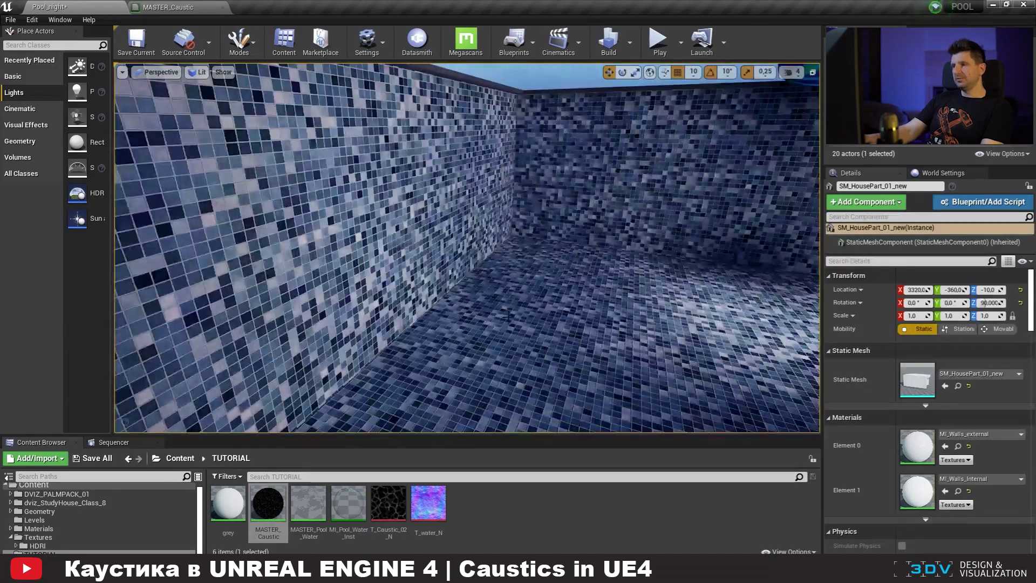
Duplicate the two underwater spotlights and place the copies 10 units higher.
left_click(487, 186)
right_click_drag(487, 185, 458, 189)
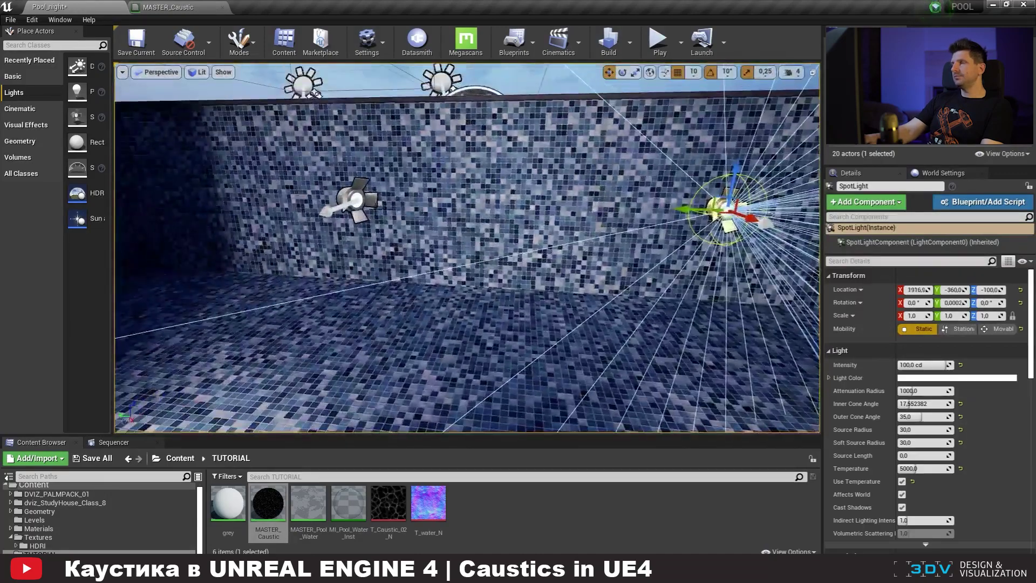
left_click(358, 200, "ctrl")
right_click_drag(357, 200, 377, 202)
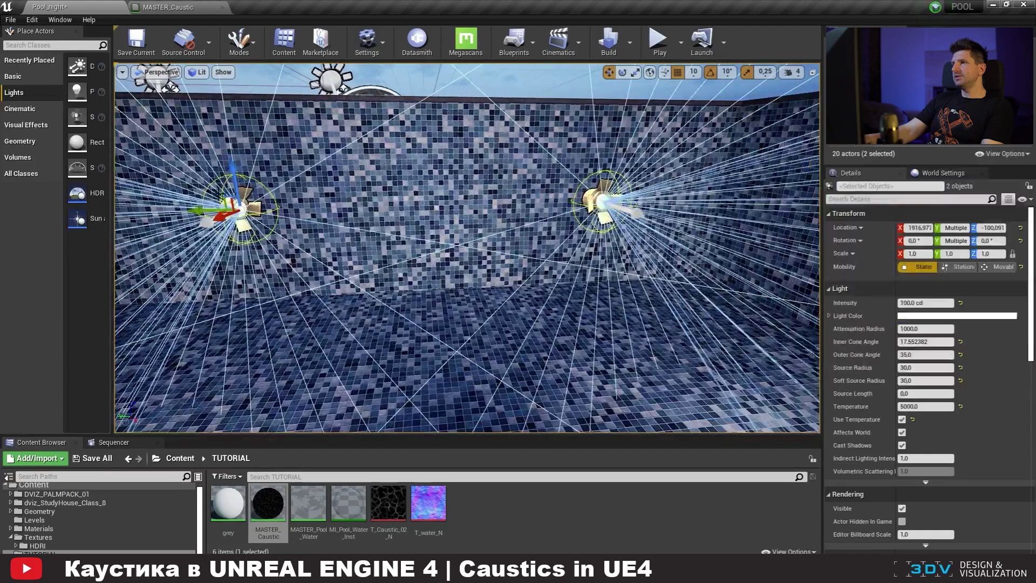
left_click_drag(235, 181, 234, 171, "alt")
right_click_drag(234, 171, 302, 183)
Make the two duplicated spotlights Movable and assign MASTER_Caustic as their Light Function Material.
left_click(998, 268)
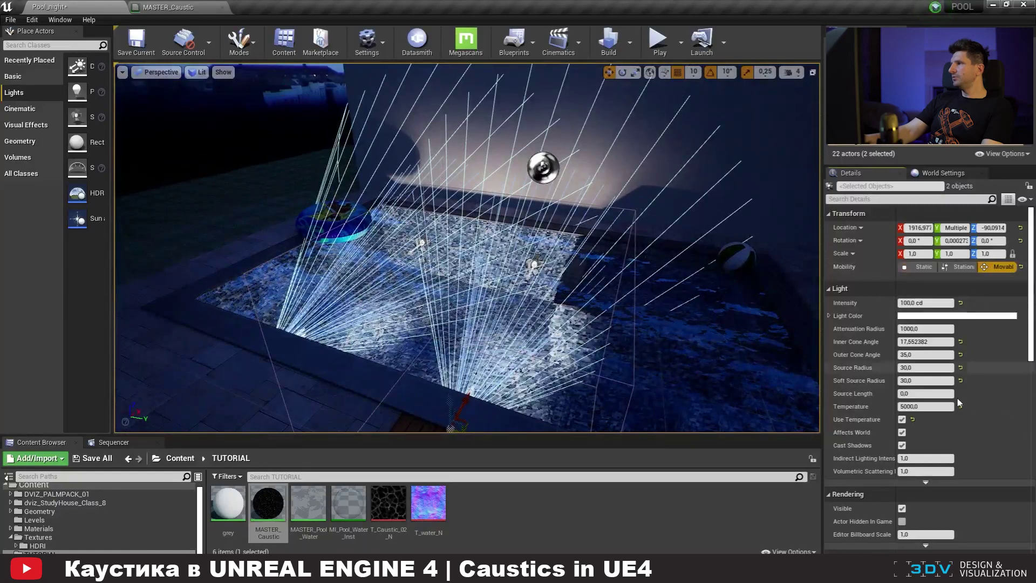
scroll(925, 357, "down", 10)
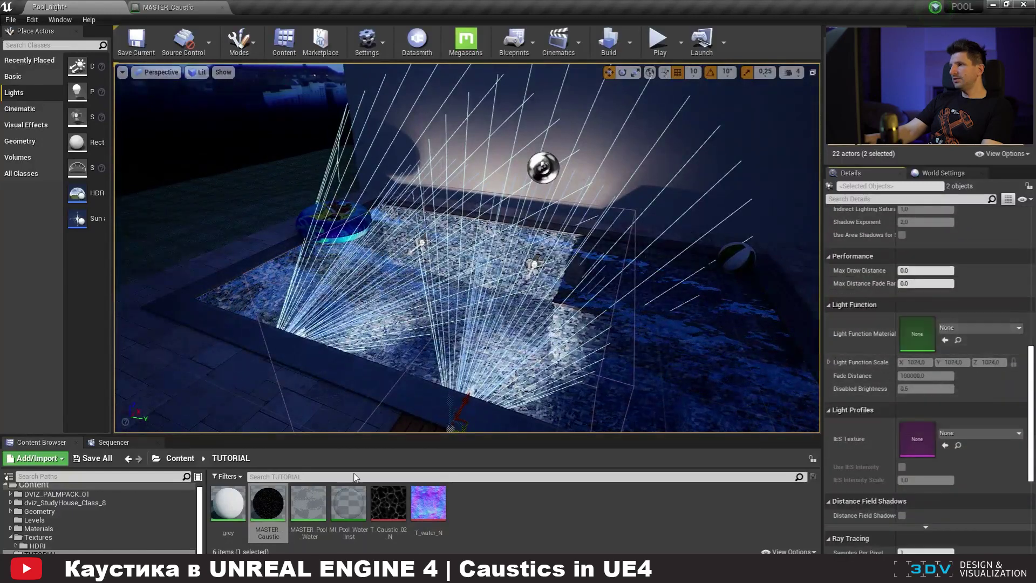
left_click_drag(268, 503, 917, 337)
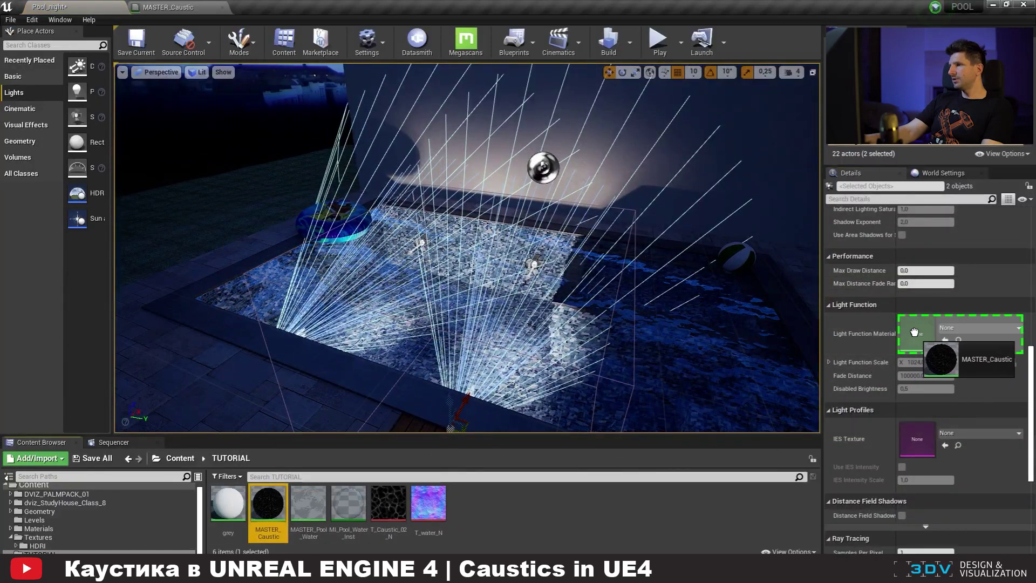
Raise the intensity of the two caustic spotlights to 500 cd, deselect them and view the caustics on the wall.
right_click_drag(467, 248, 543, 221)
scroll(947, 410, "up", 10)
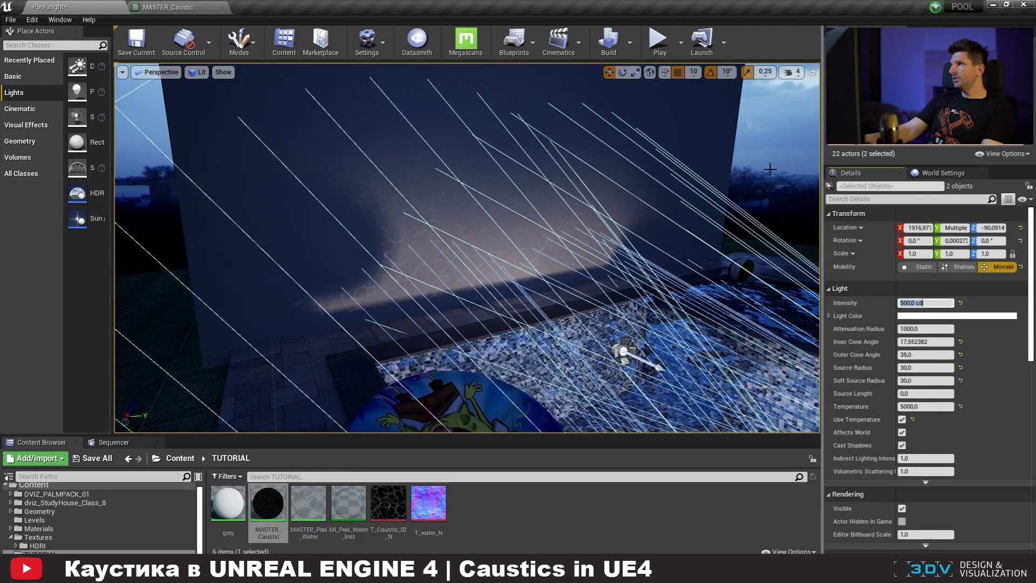
left_click(707, 239)
right_click_drag(707, 239, 647, 240)
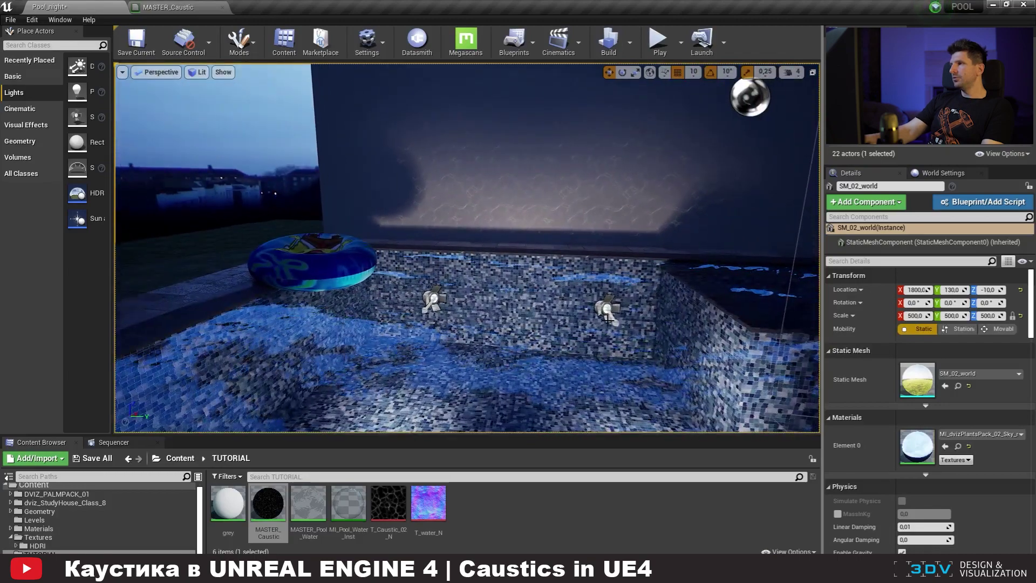
right_click_drag(609, 319, 583, 325)
Open the MASTER_Caustic material and set the default values of the U and V parameters to 4.
left_click(270, 506)
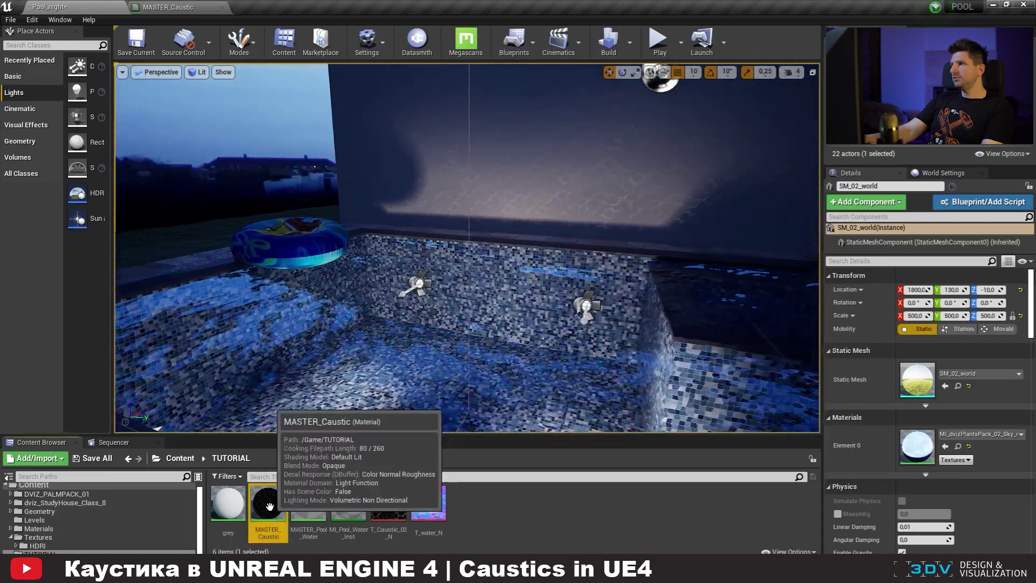
double_click(270, 506)
left_click(414, 247)
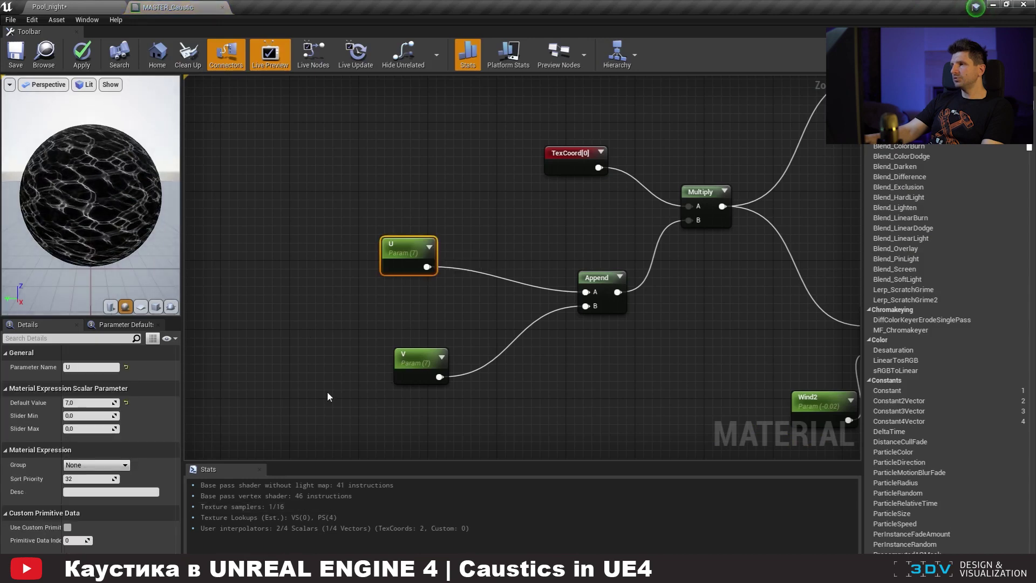
type("4")
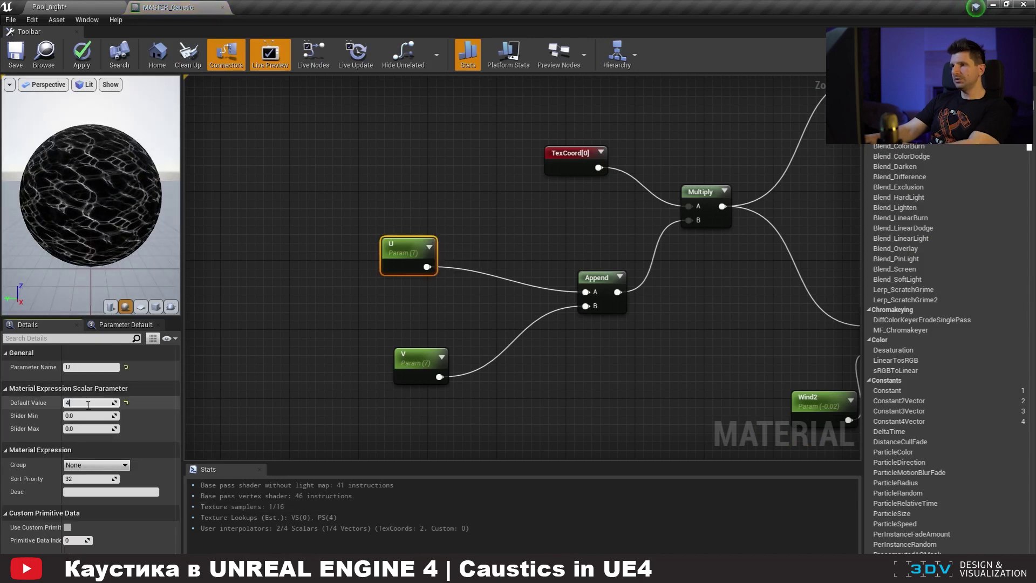
left_click(426, 361)
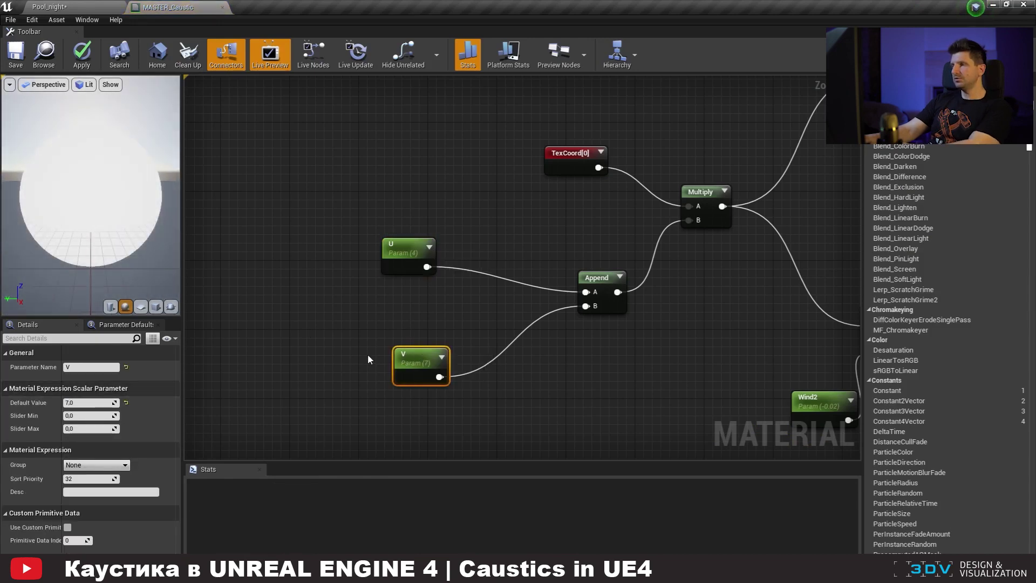
left_click(87, 403)
type("4")
left_click(376, 300)
Check the Wind2 default value, save MASTER_Caustic and return to the Pool_night level.
right_click_drag(585, 338, 466, 321)
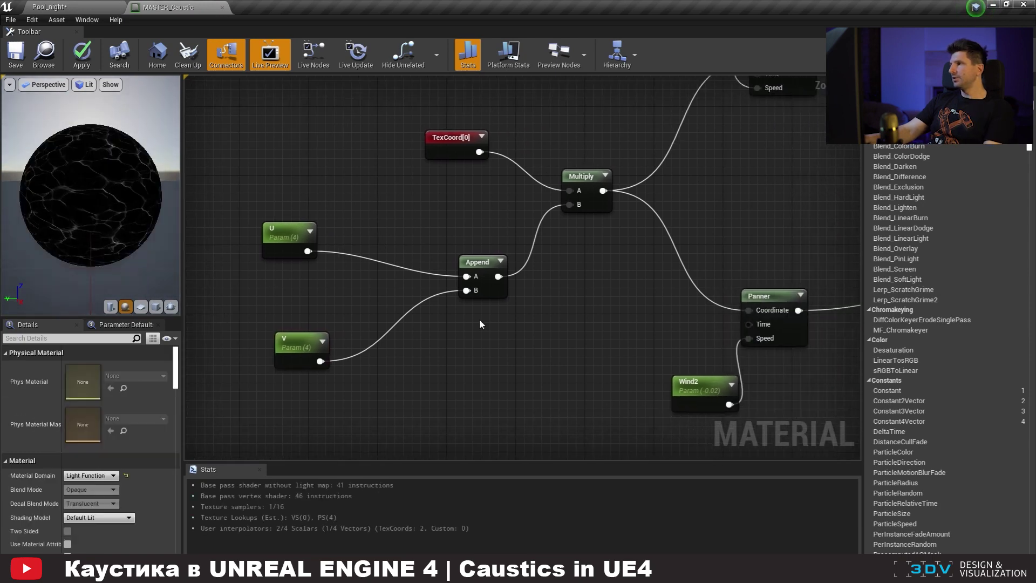
left_click(699, 385)
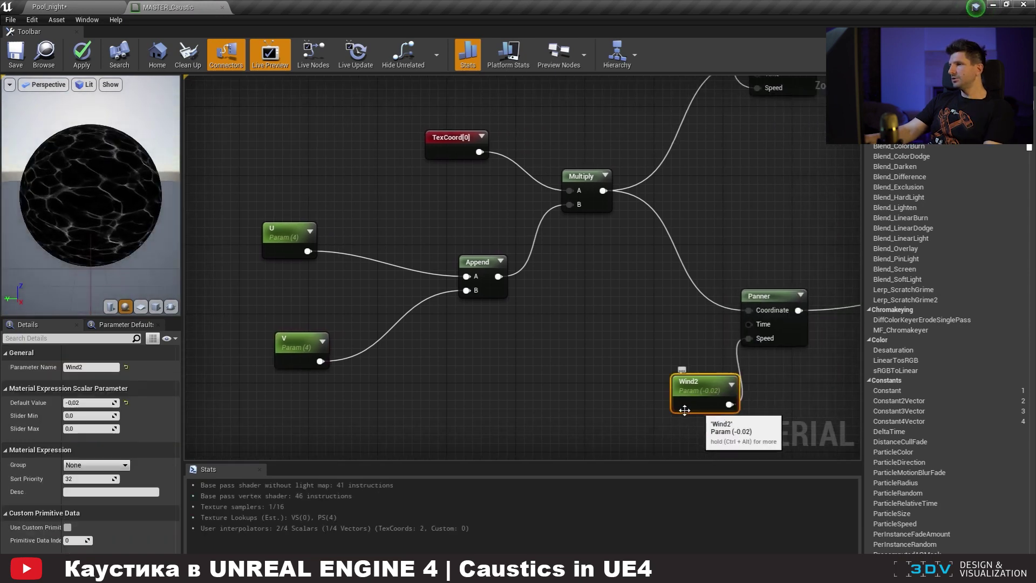
left_click(95, 404)
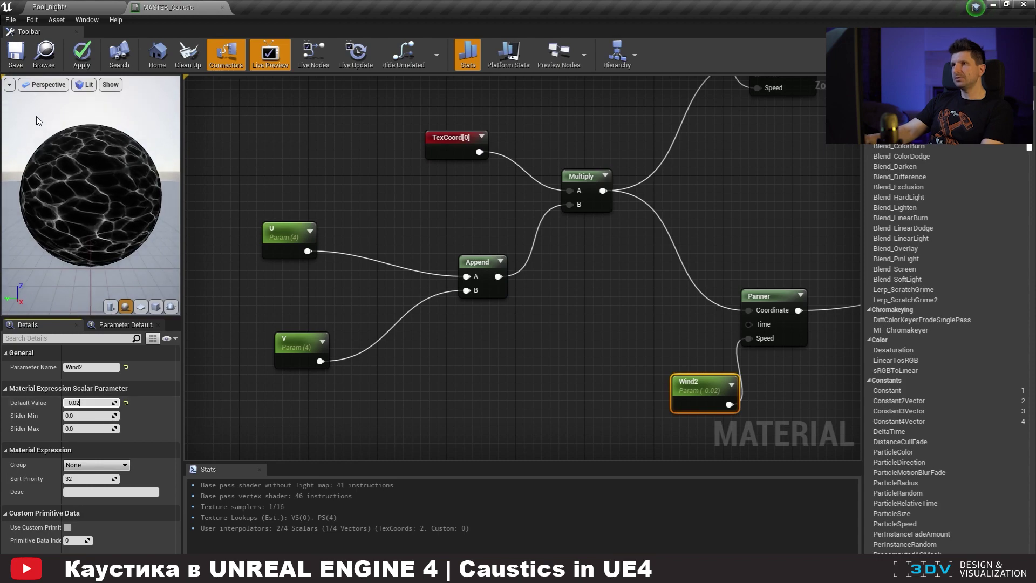
key("ctrl+s")
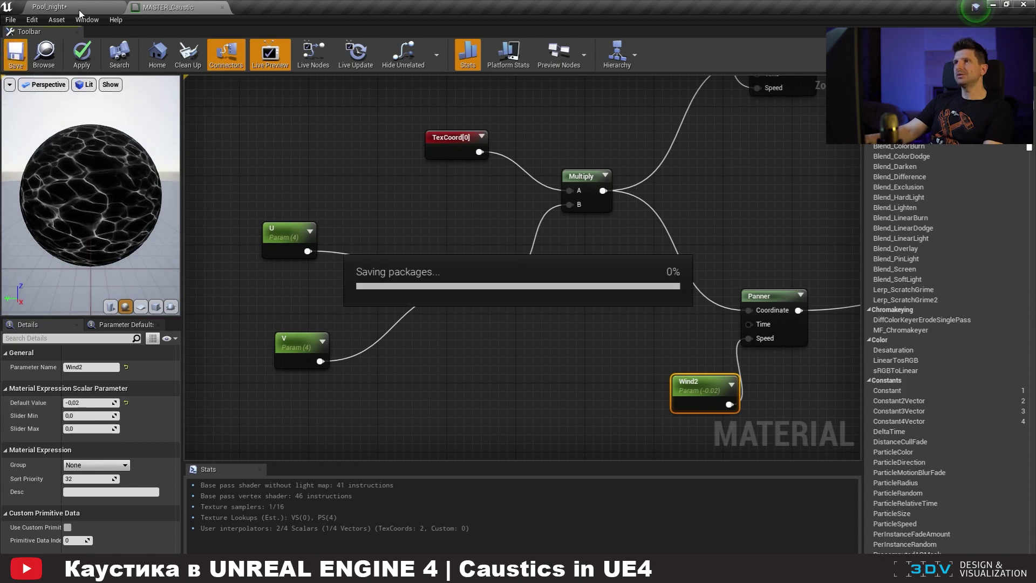
left_click(82, 10)
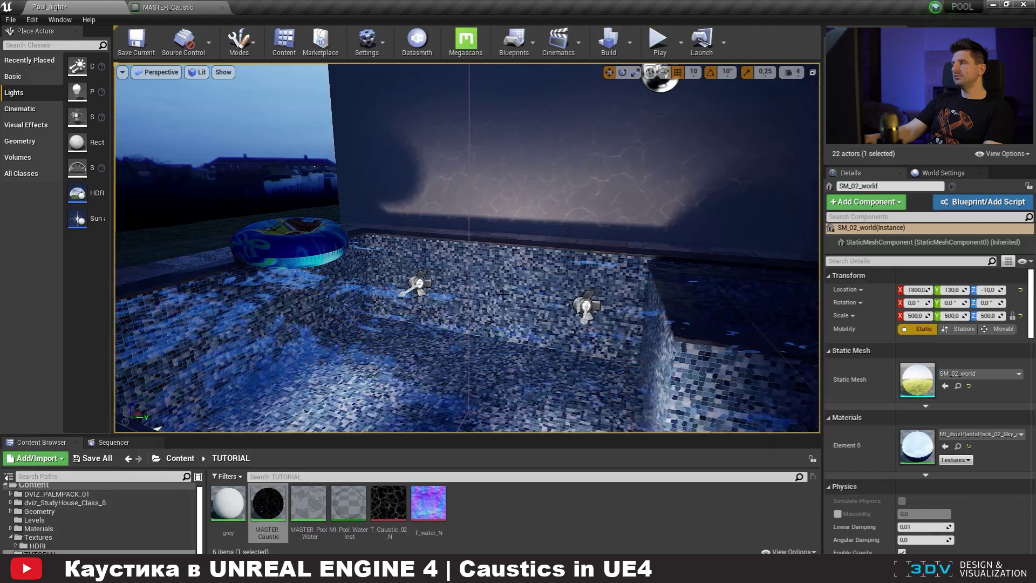
Examine the night caustics on the wall and the pool from several angles with the editor icons hidden.
key("s")
right_click_drag(503, 295, 479, 300)
key("d")
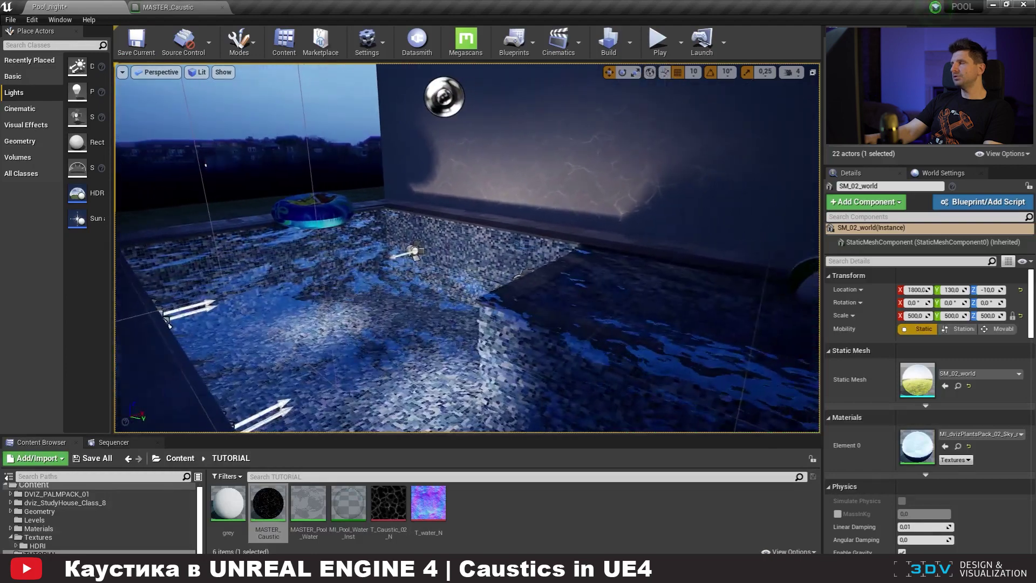
key("s")
right_click_drag(498, 339, 513, 322)
key("g")
key("w")
key("w")
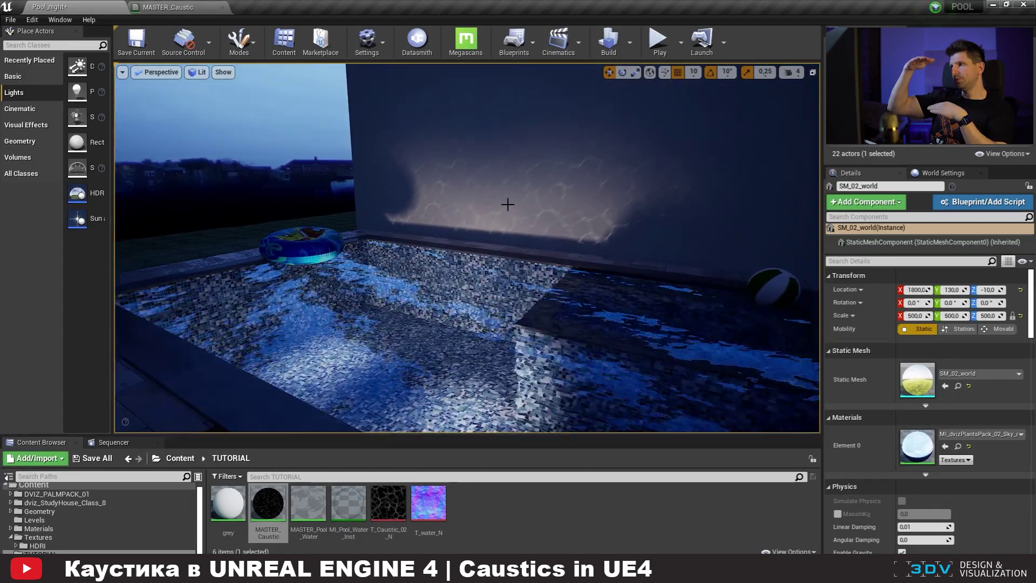
right_click_drag(514, 322, 473, 328)
key("s")
key("d")
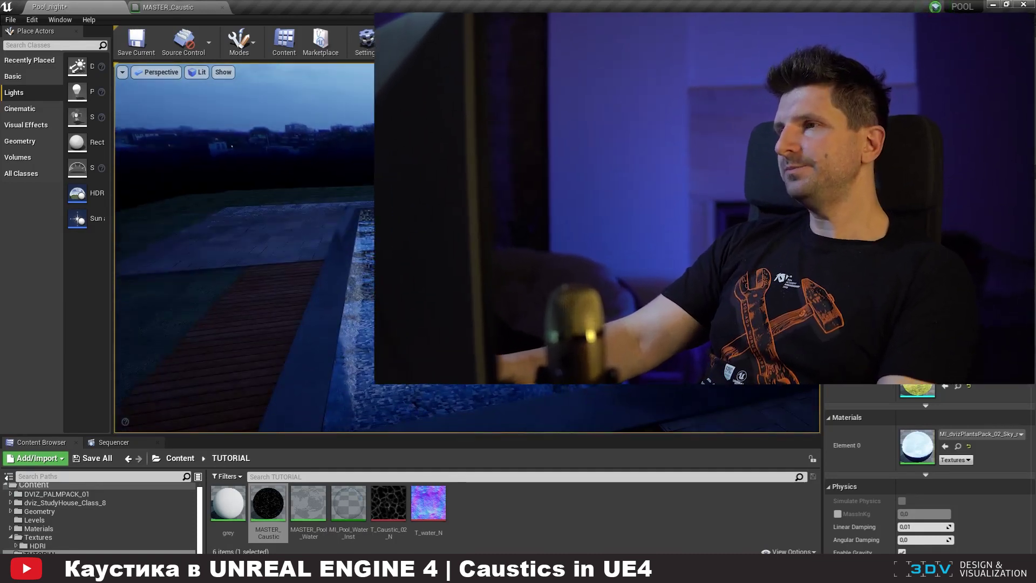